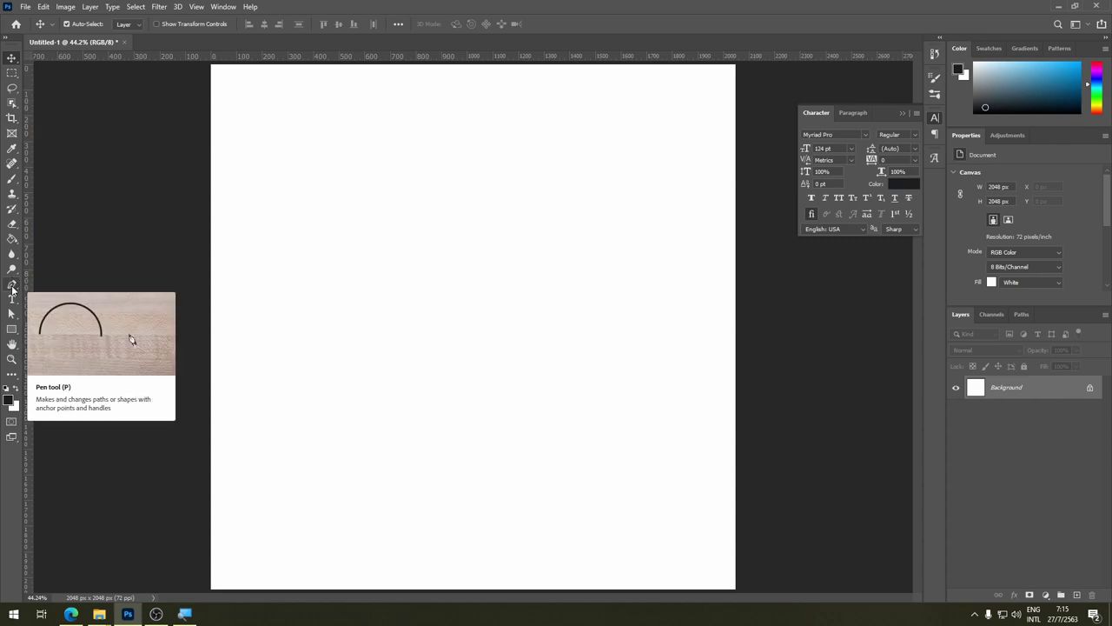
# Draw a closed eight-corner polygon path around the middle of the canvas with the Pen tool.
pyautogui.click(12, 287)
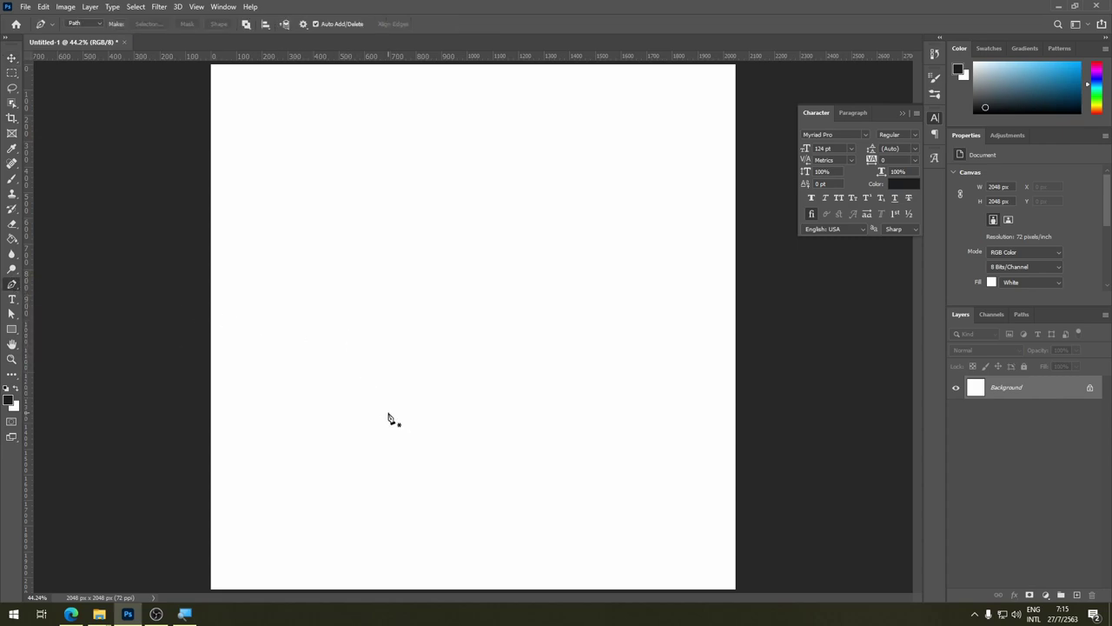
pyautogui.click(319, 295)
pyautogui.click(435, 143)
pyautogui.click(595, 200)
pyautogui.click(617, 349)
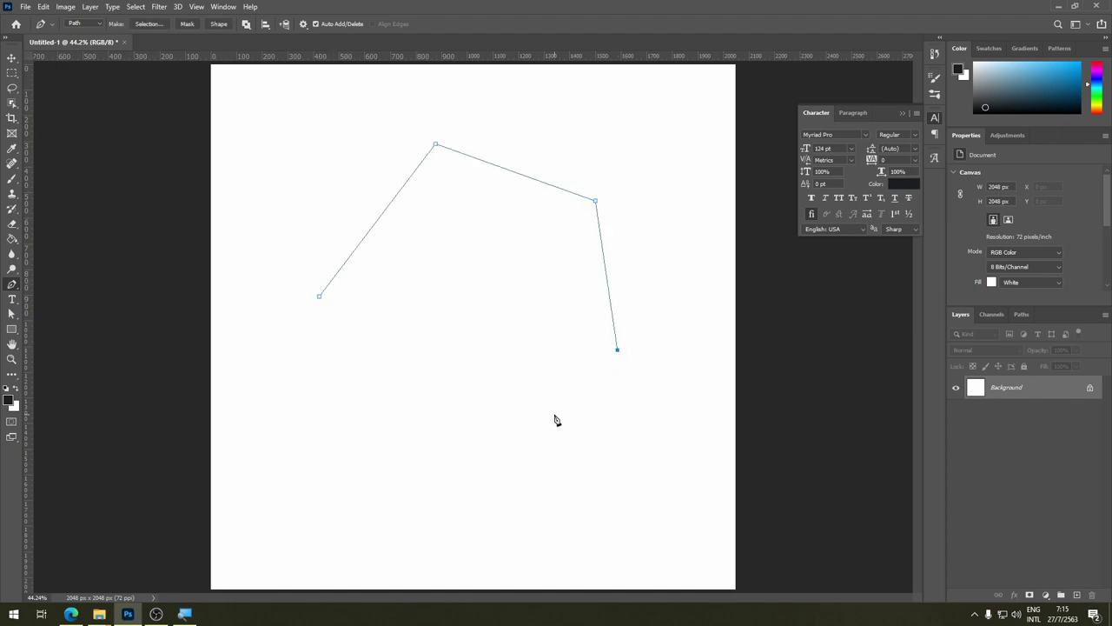
pyautogui.click(553, 414)
pyautogui.click(420, 434)
pyautogui.click(385, 351)
pyautogui.click(342, 333)
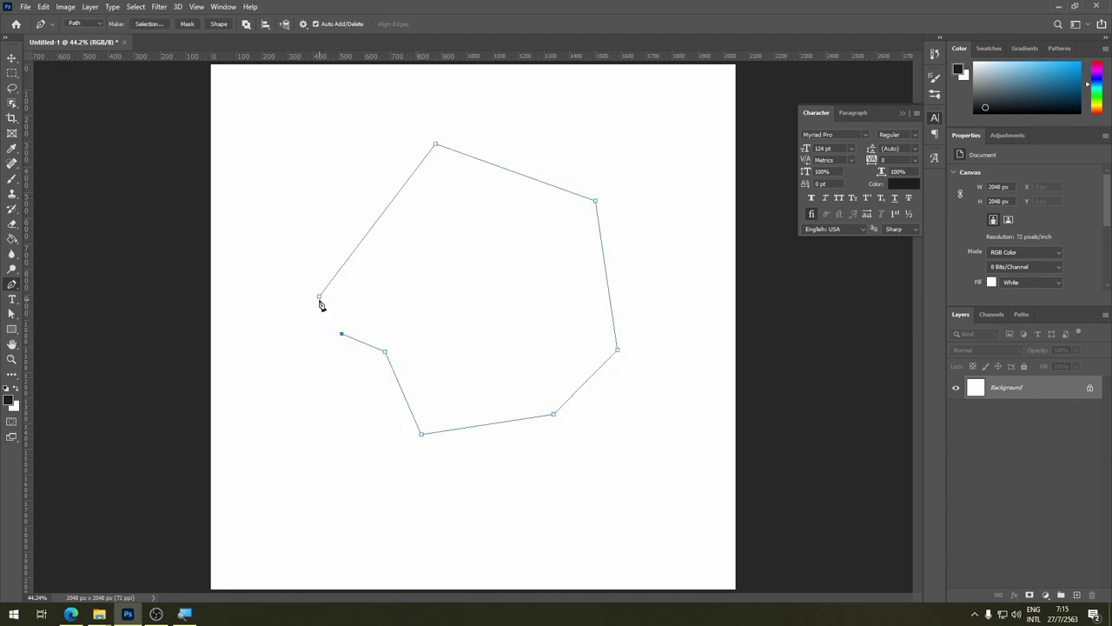
pyautogui.click(318, 296)
# Add an extra anchor point on the polygon's top edge.
pyautogui.click(521, 175)
pyautogui.click(522, 175)
pyautogui.click(535, 180)
pyautogui.rightClick(537, 182)
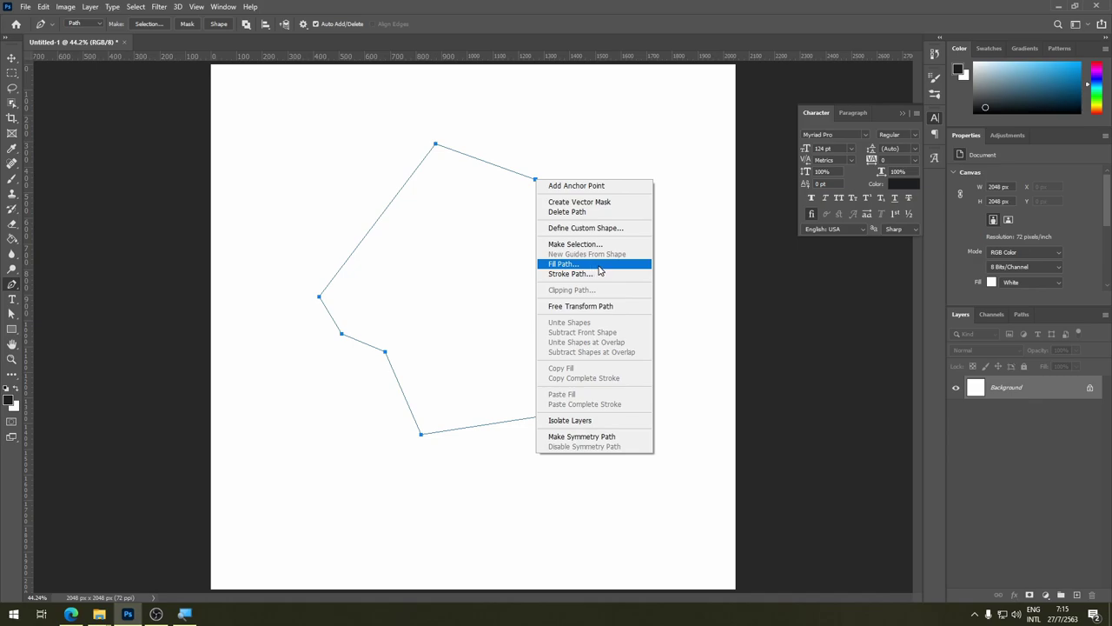
pyautogui.click(598, 266)
pyautogui.click(535, 156)
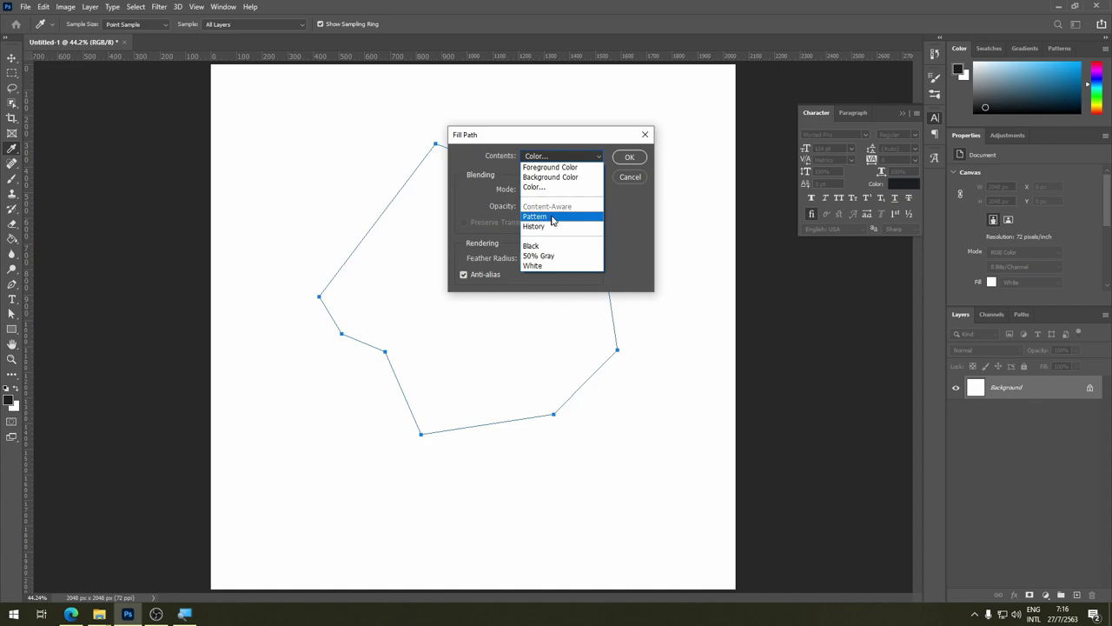
pyautogui.click(544, 217)
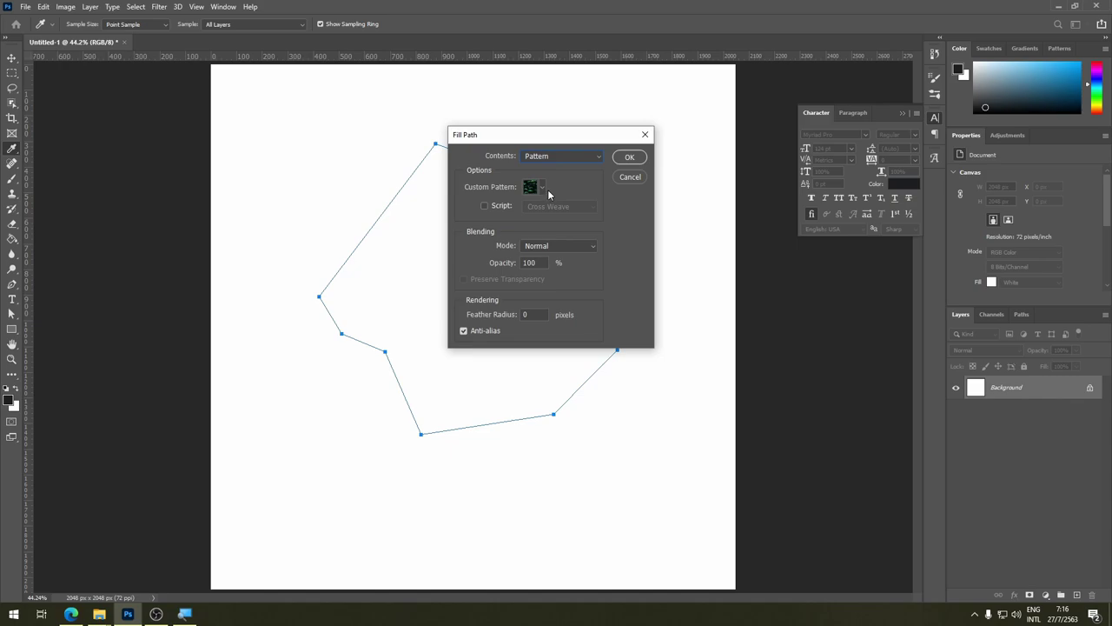
pyautogui.click(542, 188)
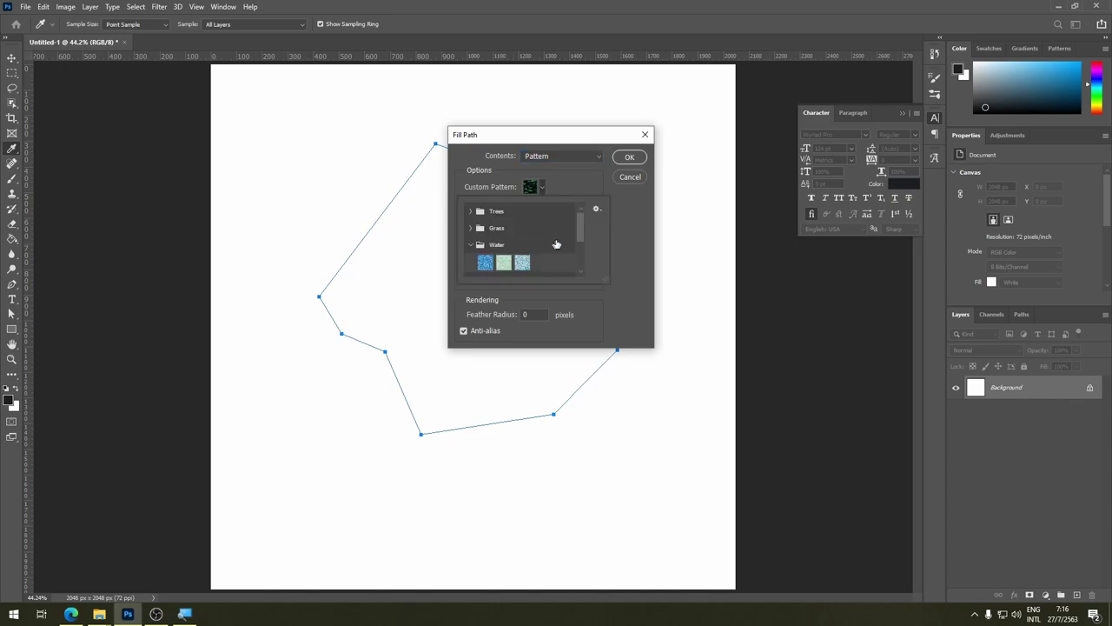
pyautogui.moveTo(581, 228)
pyautogui.mouseDown()
pyautogui.moveTo(580, 246)
pyautogui.moveTo(587, 235)
pyautogui.mouseUp()
pyautogui.scroll(2, 587, 235)
pyautogui.click(470, 245)
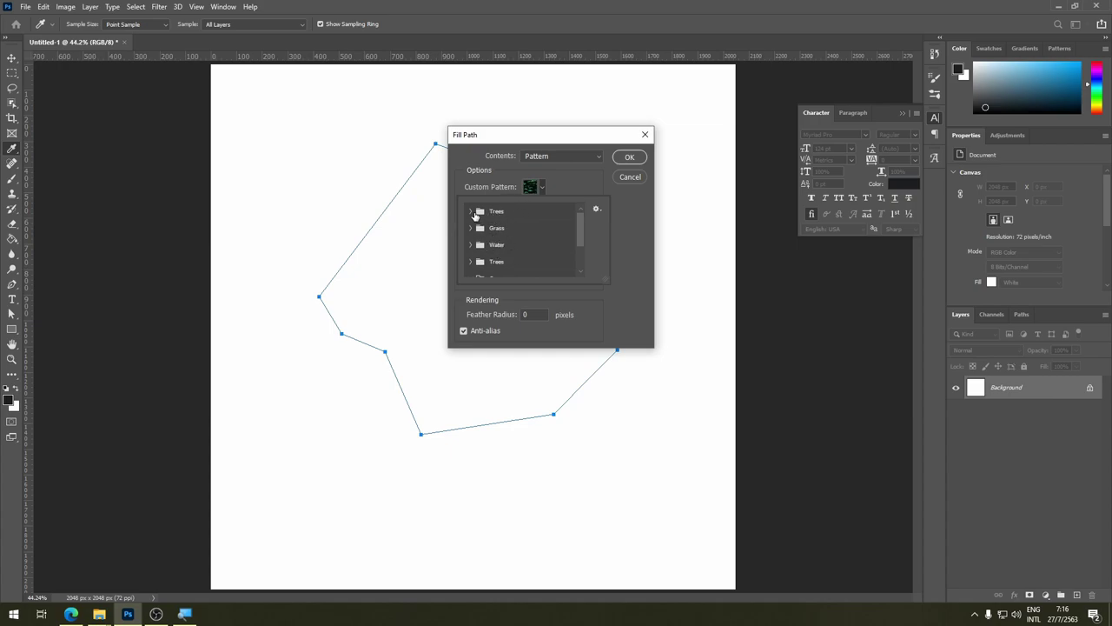
pyautogui.click(470, 230)
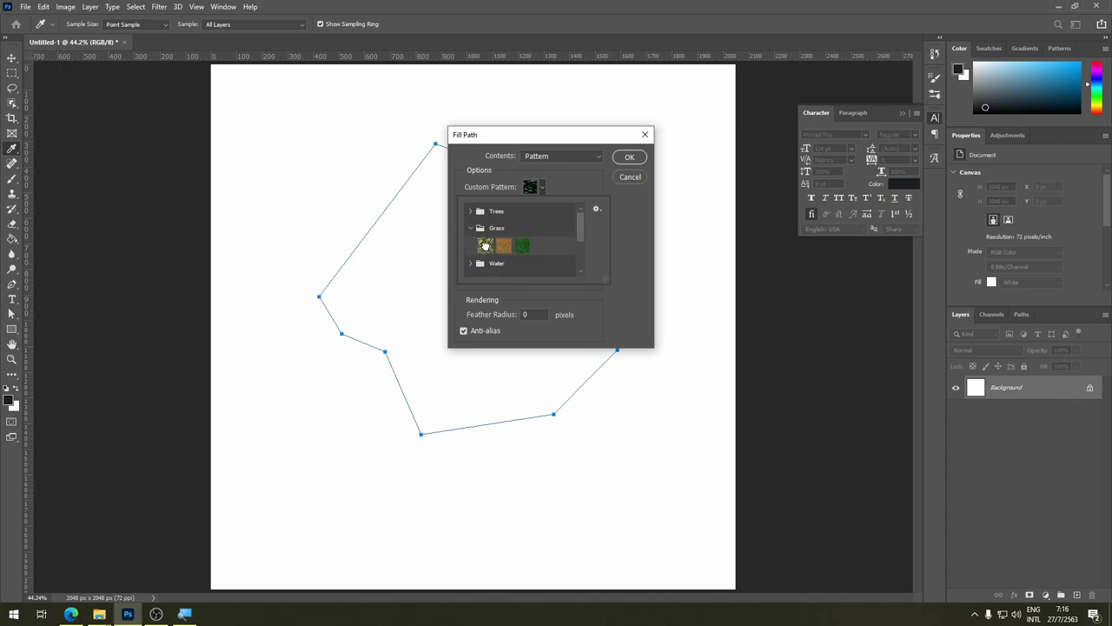
pyautogui.click(483, 248)
pyautogui.click(631, 158)
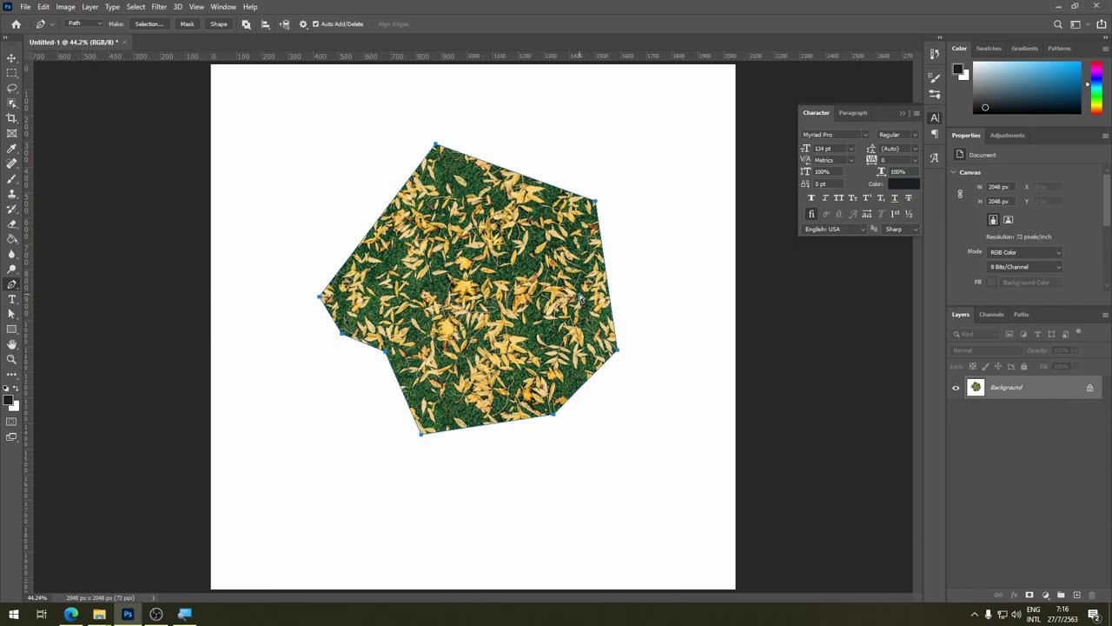
pyautogui.hotkey('ctrl', 'z')
# Add a top-edge anchor, convert the path into a selection, and add a new empty layer.
pyautogui.click(563, 190)
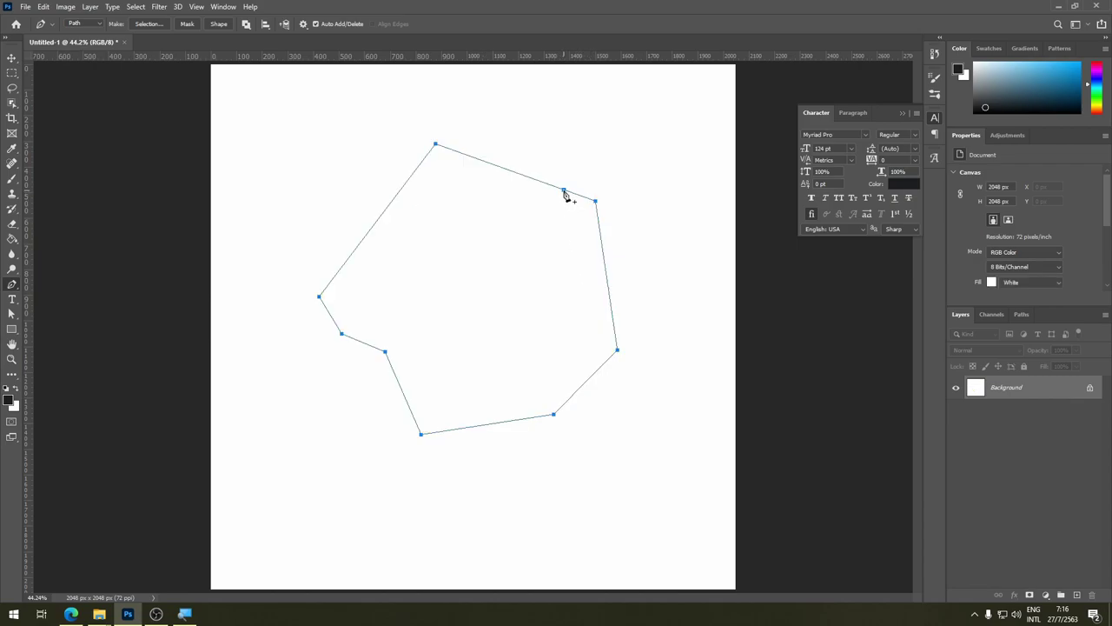
pyautogui.rightClick(565, 195)
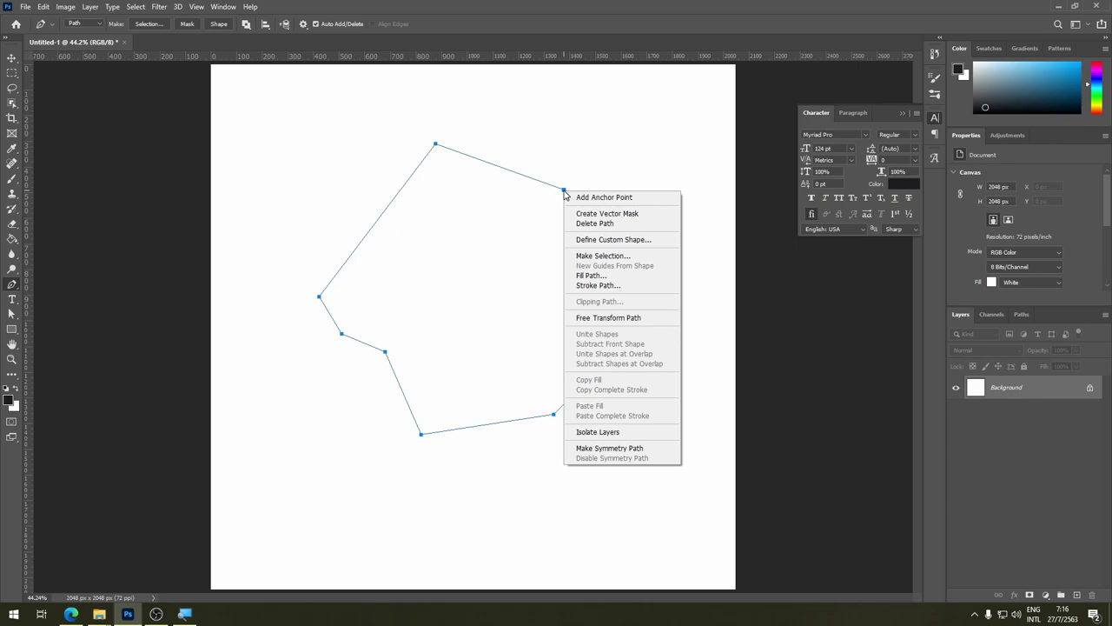
pyautogui.click(601, 255)
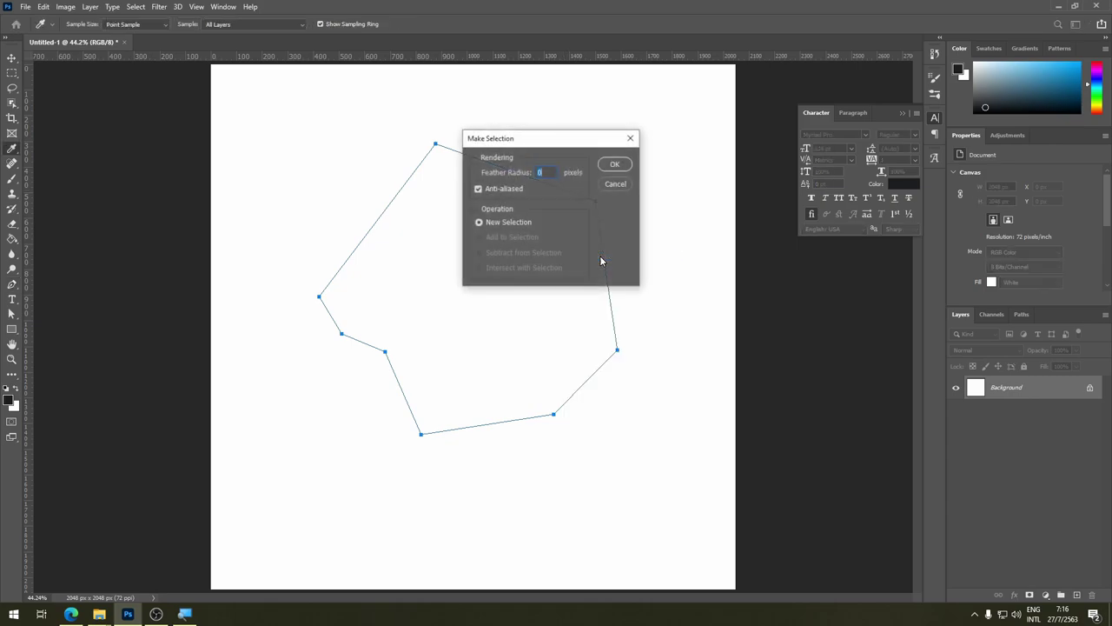
pyautogui.click(616, 164)
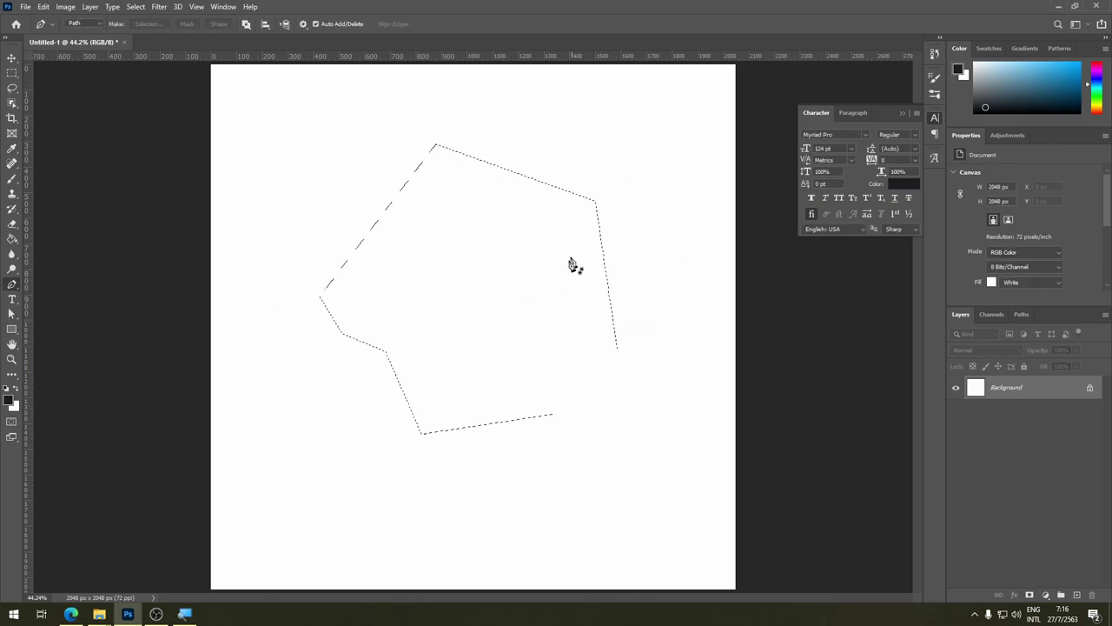
pyautogui.click(1078, 594)
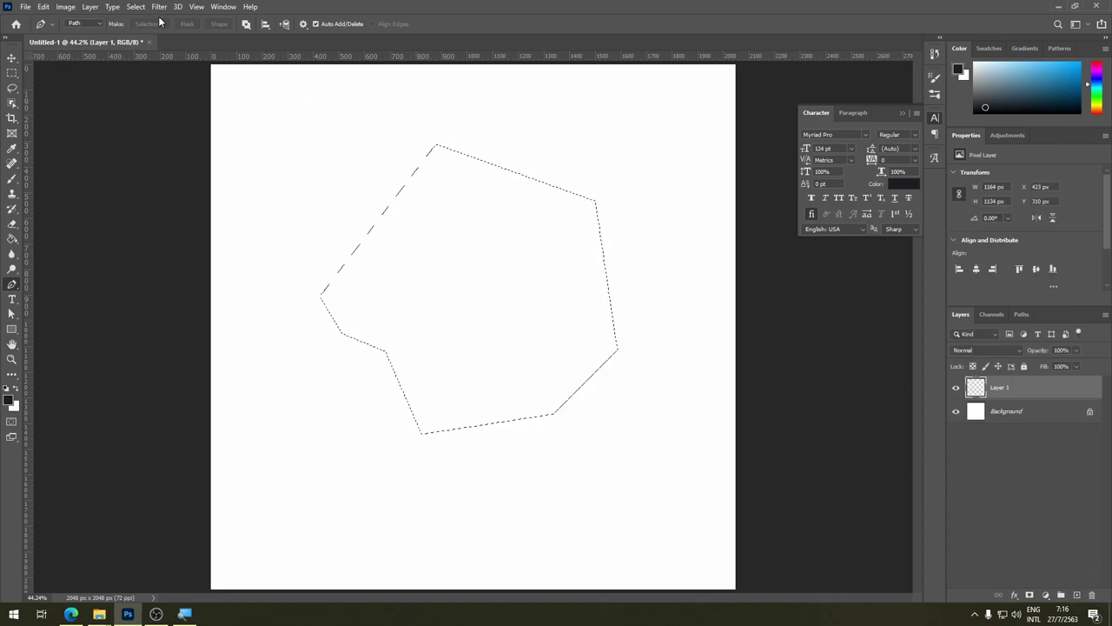
# Fill the selection with the orange dry-grass pattern and deselect.
pyautogui.click(44, 7)
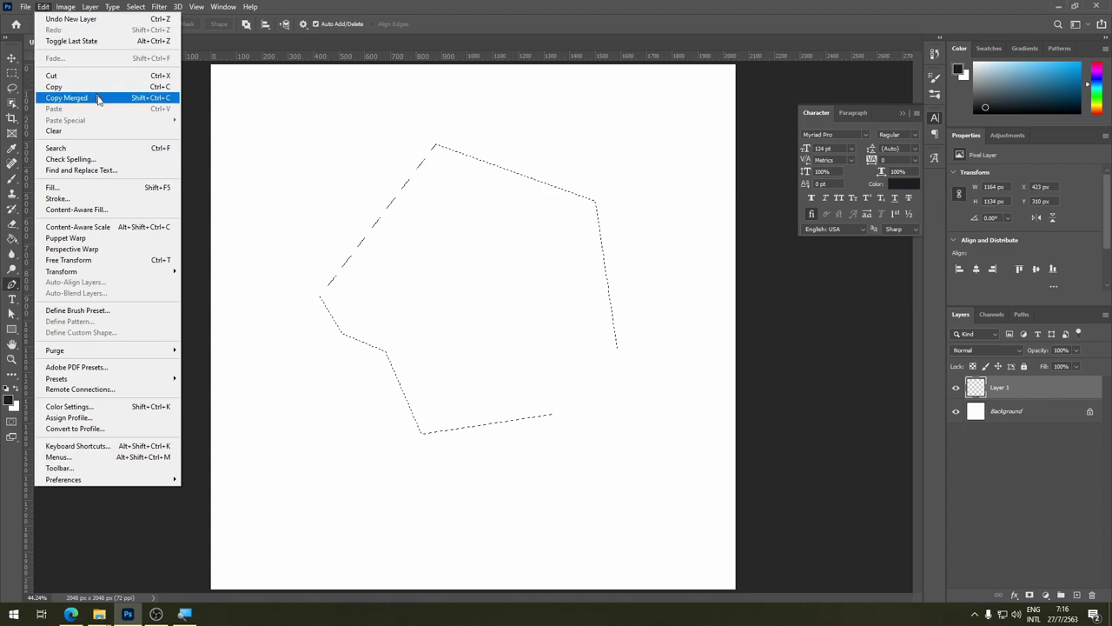
pyautogui.click(139, 187)
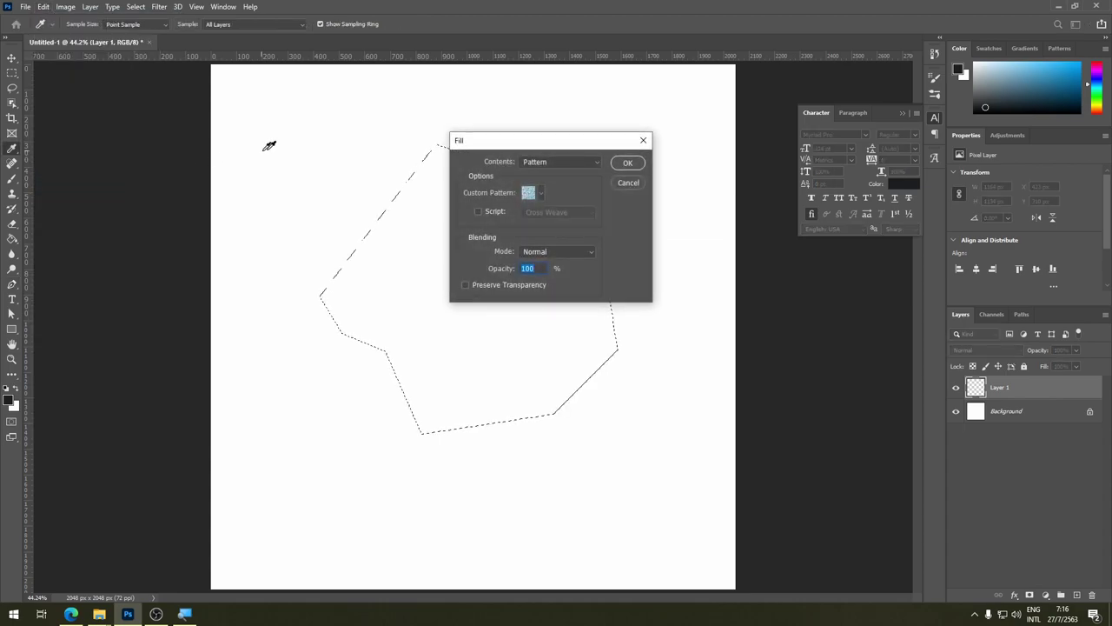
pyautogui.click(551, 162)
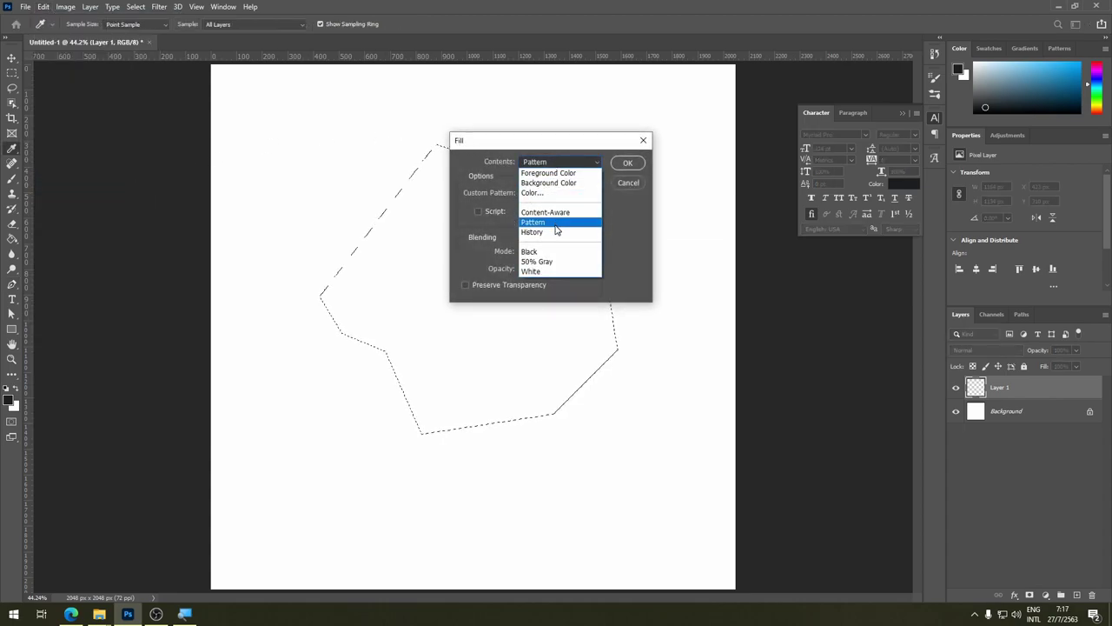
pyautogui.click(557, 225)
pyautogui.click(539, 193)
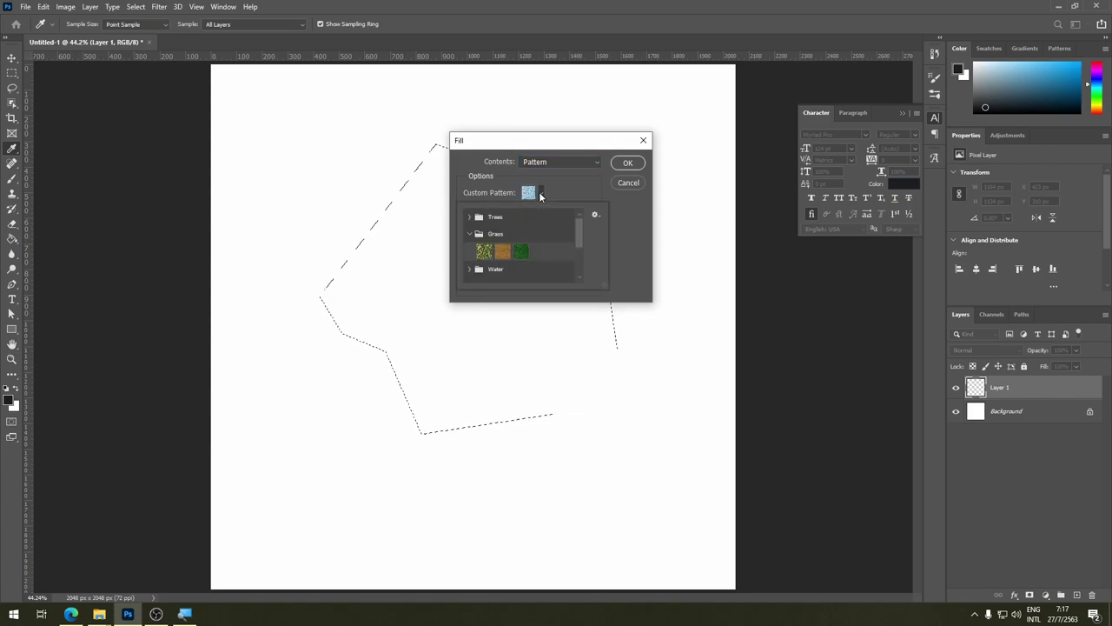
pyautogui.click(502, 251)
pyautogui.click(641, 189)
pyautogui.click(628, 163)
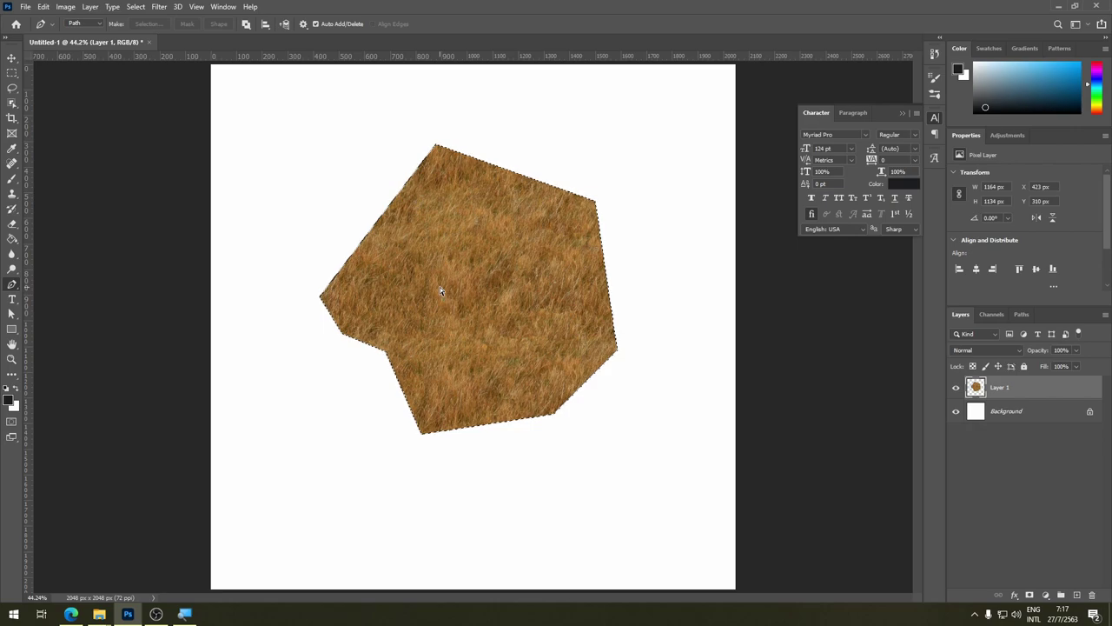
pyautogui.hotkey('ctrl', 'd')
# Create a new 1024 × 1024 px document, Untitled-2.
pyautogui.click(11, 58)
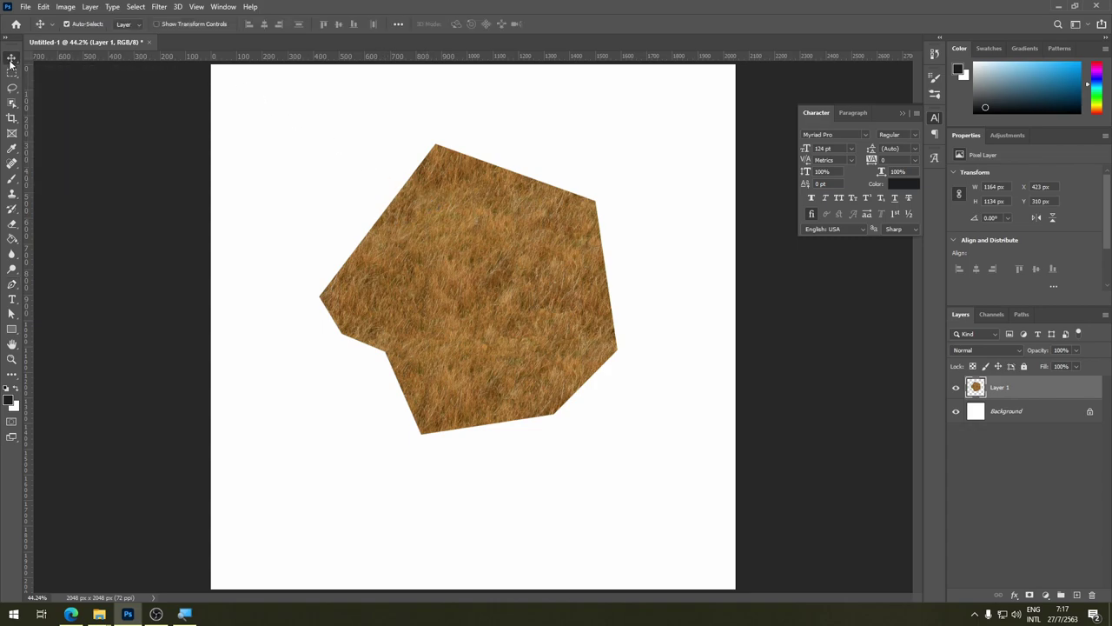
pyautogui.click(27, 8)
pyautogui.click(33, 18)
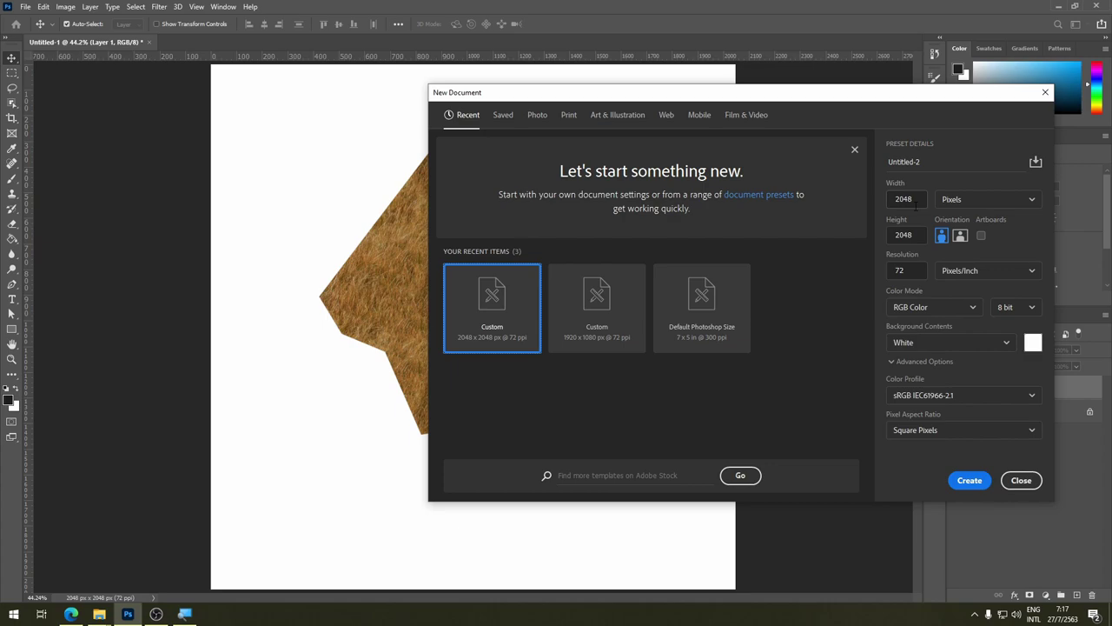
pyautogui.doubleClick(920, 202)
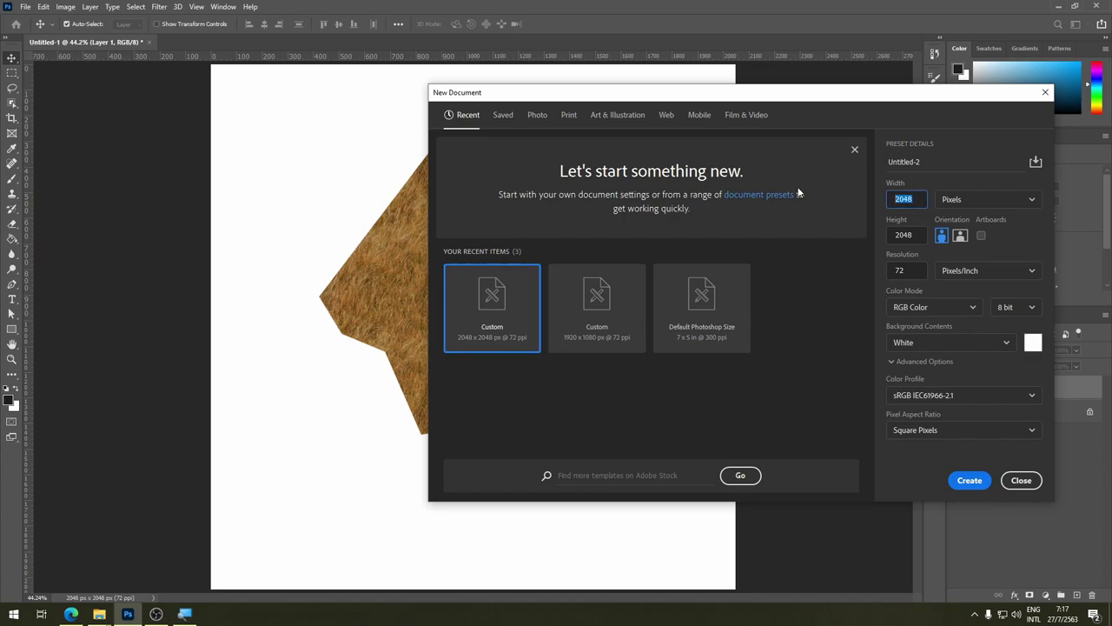
pyautogui.write('10')
pyautogui.write('24')
pyautogui.press('Tab')
pyautogui.press('Tab')
pyautogui.write('01')
pyautogui.write('10')
pyautogui.click(978, 485)
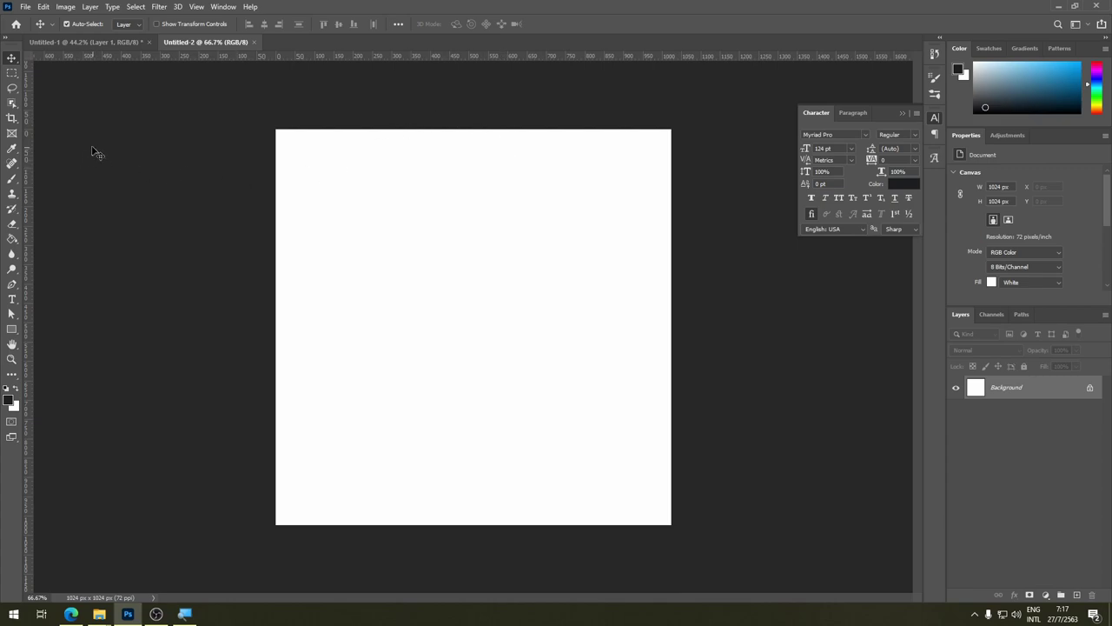
# Draw a dark circle on the new canvas with the Ellipse tool.
pyautogui.click(14, 329)
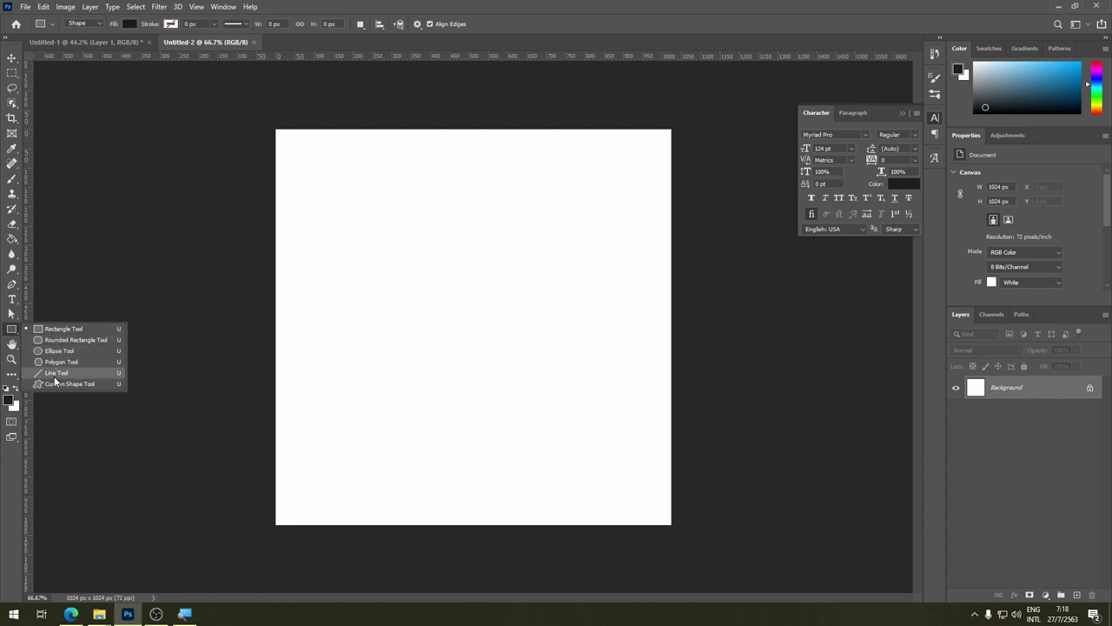
pyautogui.click(345, 357)
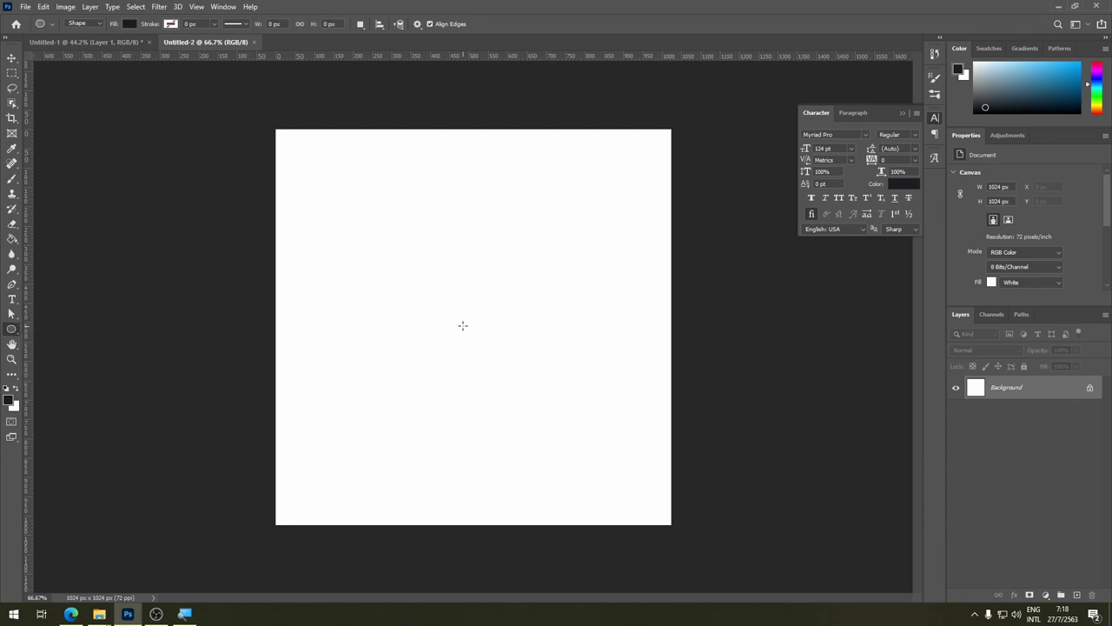
pyautogui.moveTo(462, 325); pyautogui.dragTo(566, 437)
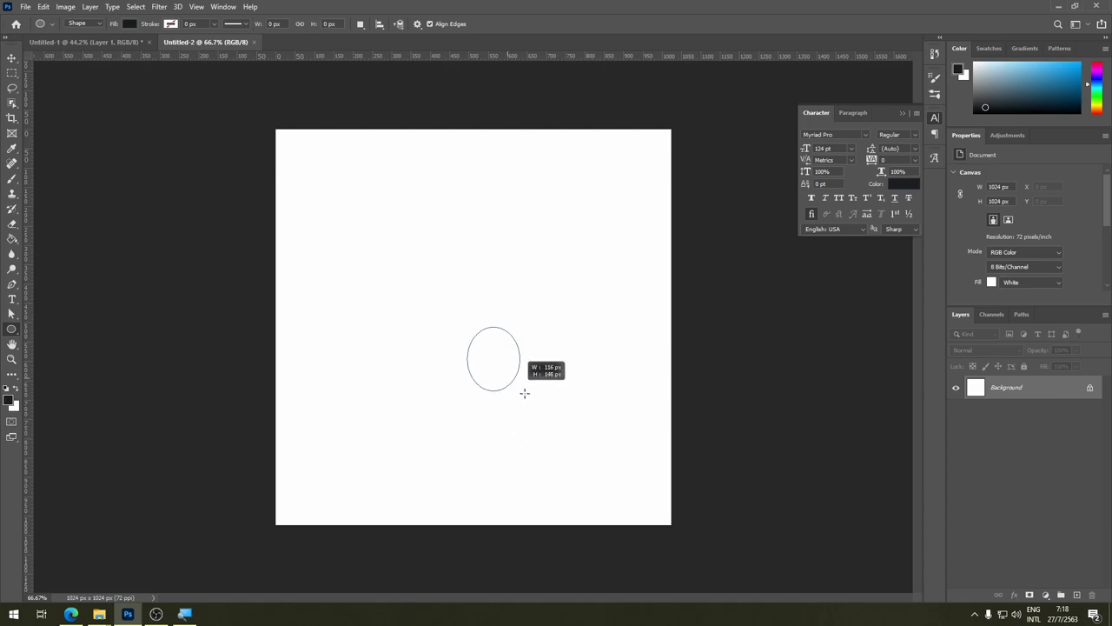
pyautogui.moveTo(567, 437)
pyautogui.mouseDown()
pyautogui.moveTo(616, 464)
pyautogui.moveTo(509, 352)
pyautogui.moveTo(643, 464)
pyautogui.mouseUp()
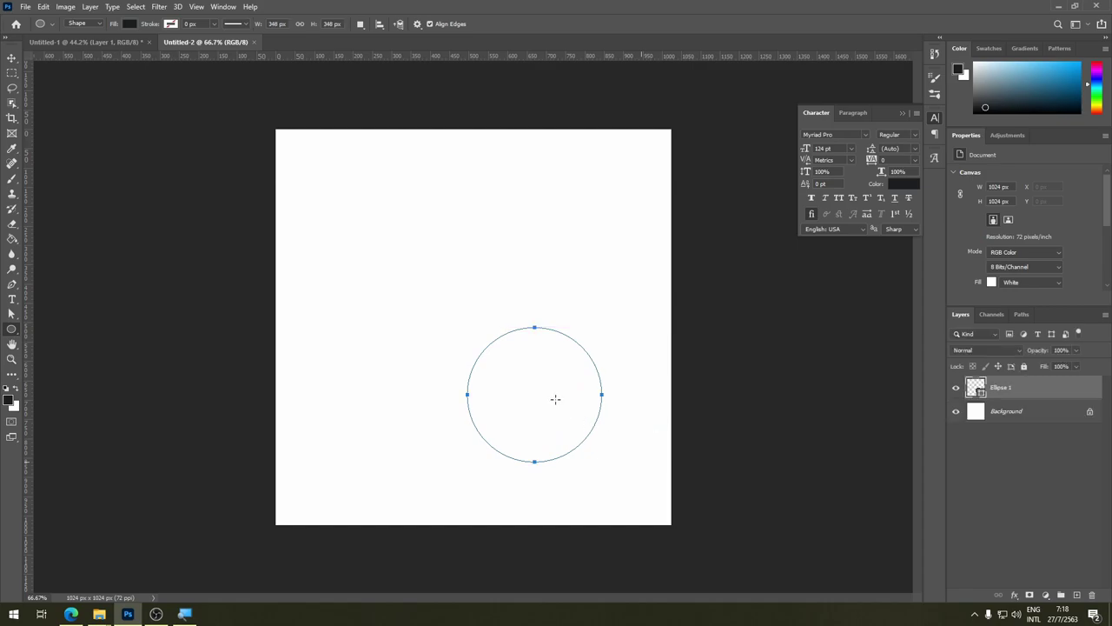
# Move the Ellipse 1 circle to the centre of the canvas.
pyautogui.click(11, 58)
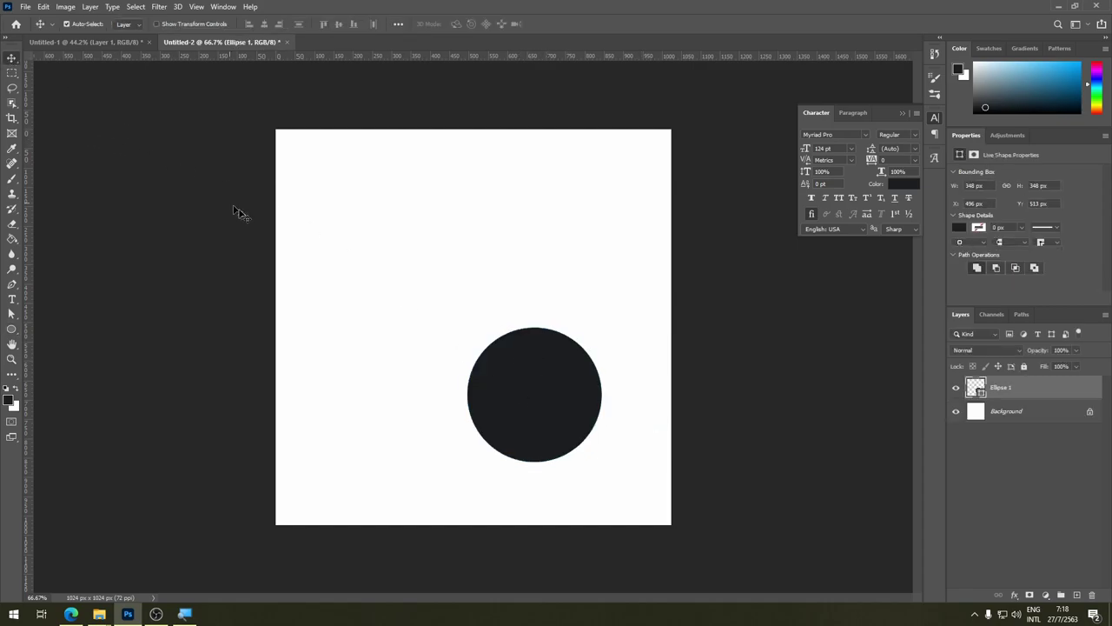
pyautogui.moveTo(516, 390)
pyautogui.mouseDown()
pyautogui.moveTo(463, 323)
pyautogui.moveTo(554, 367)
pyautogui.moveTo(486, 318)
pyautogui.mouseUp()
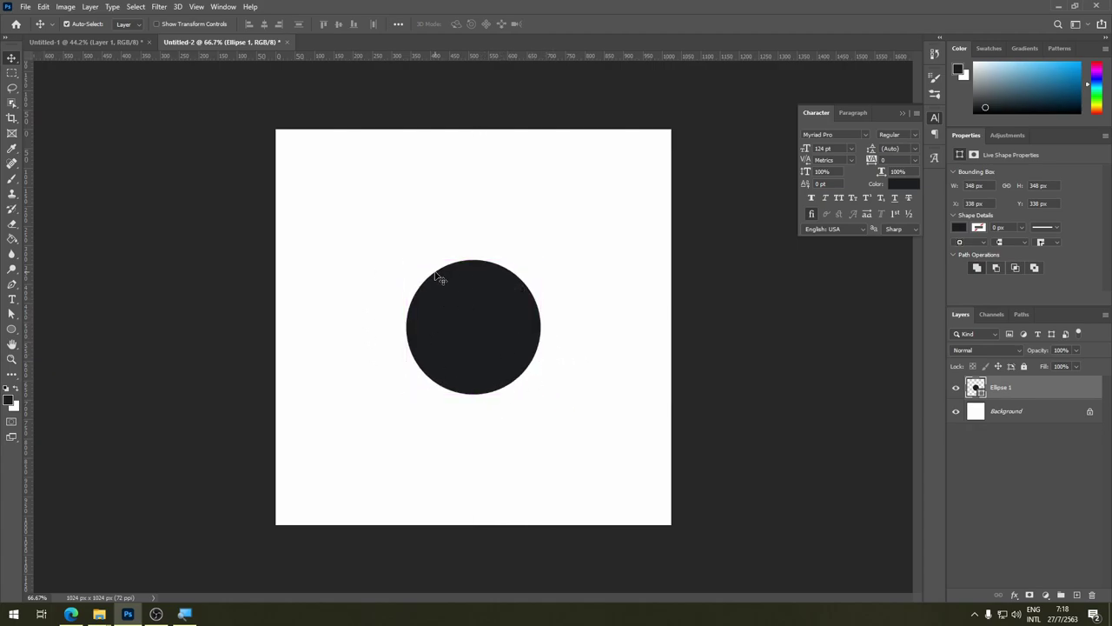
pyautogui.click(193, 7)
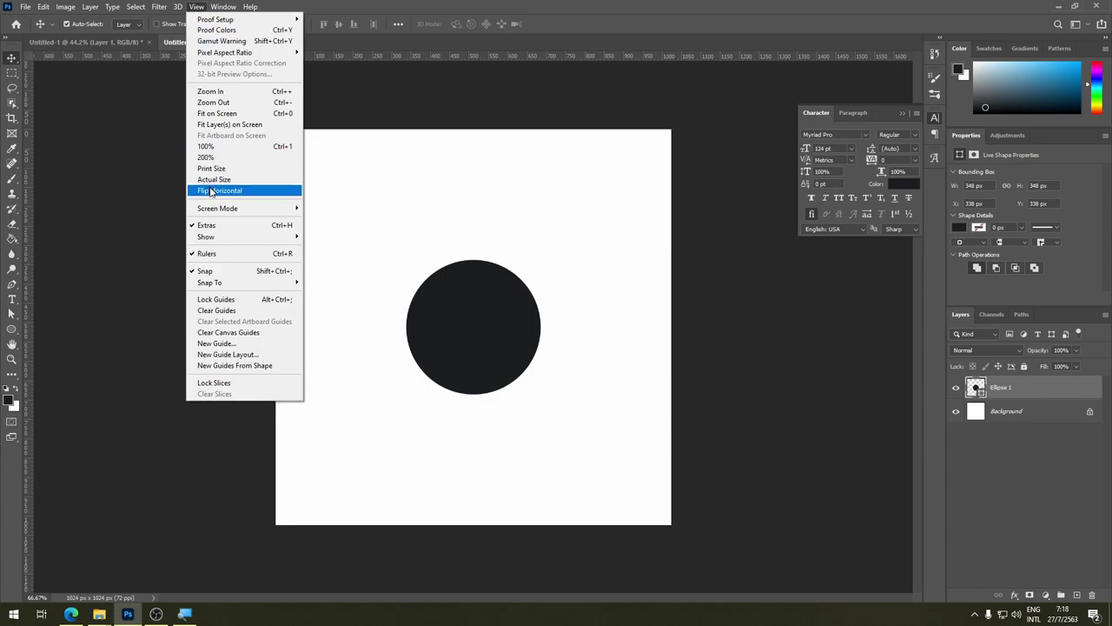
pyautogui.click(508, 314)
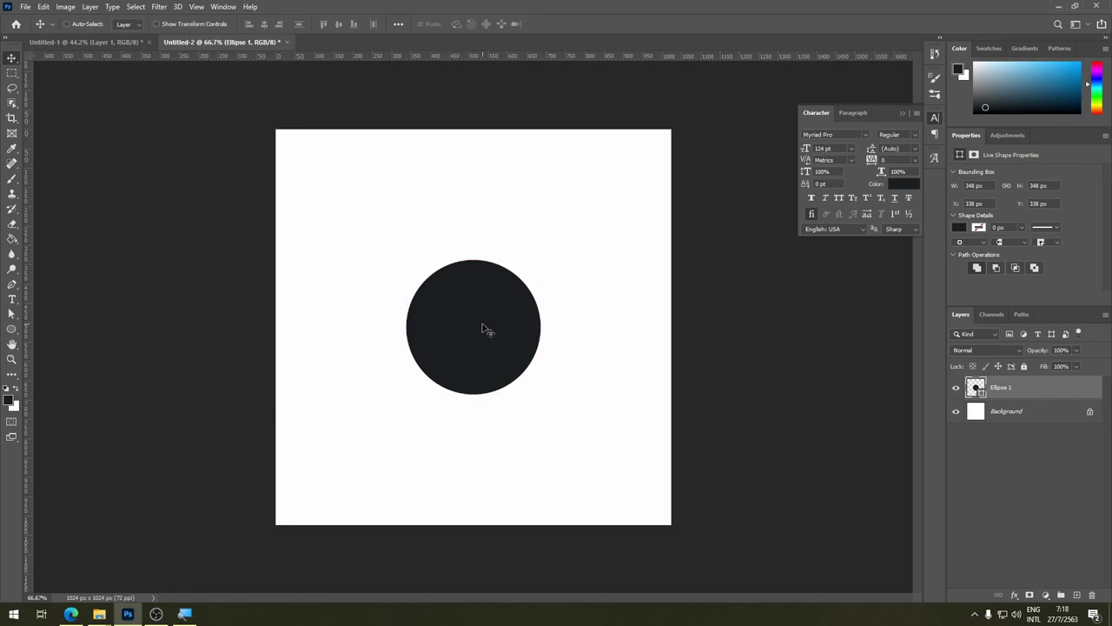
# Scale the circle up to about 435.7 px and re-centre it on the canvas.
pyautogui.hotkey('ctrl', 't')
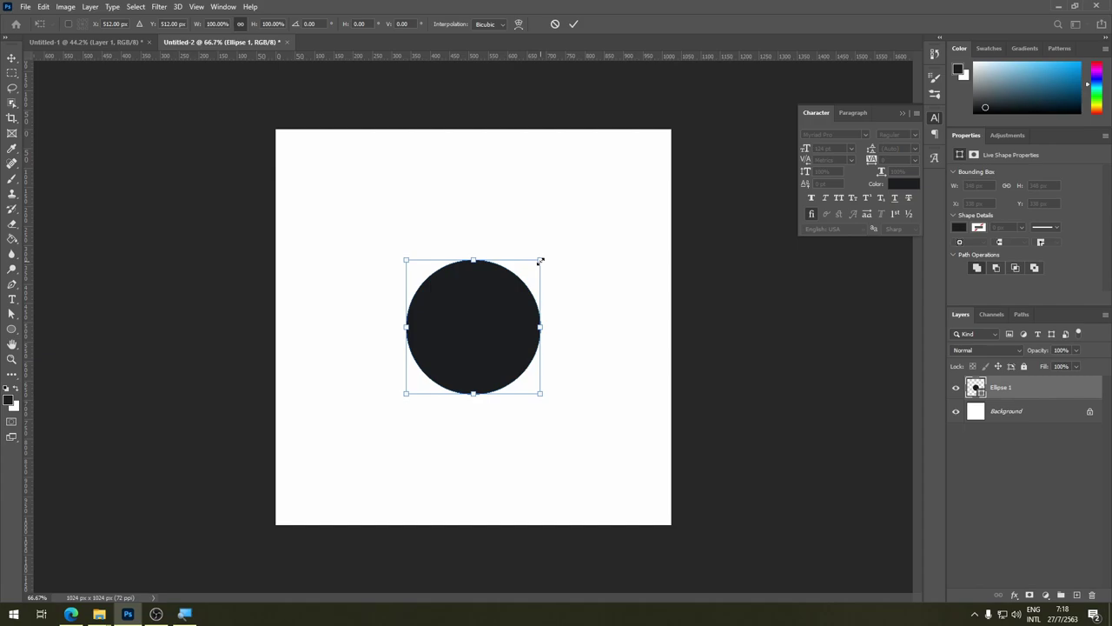
pyautogui.moveTo(540, 260)
pyautogui.mouseDown()
pyautogui.moveTo(573, 238)
pyautogui.moveTo(550, 241)
pyautogui.moveTo(582, 210)
pyautogui.moveTo(519, 265)
pyautogui.moveTo(582, 235)
pyautogui.mouseUp()
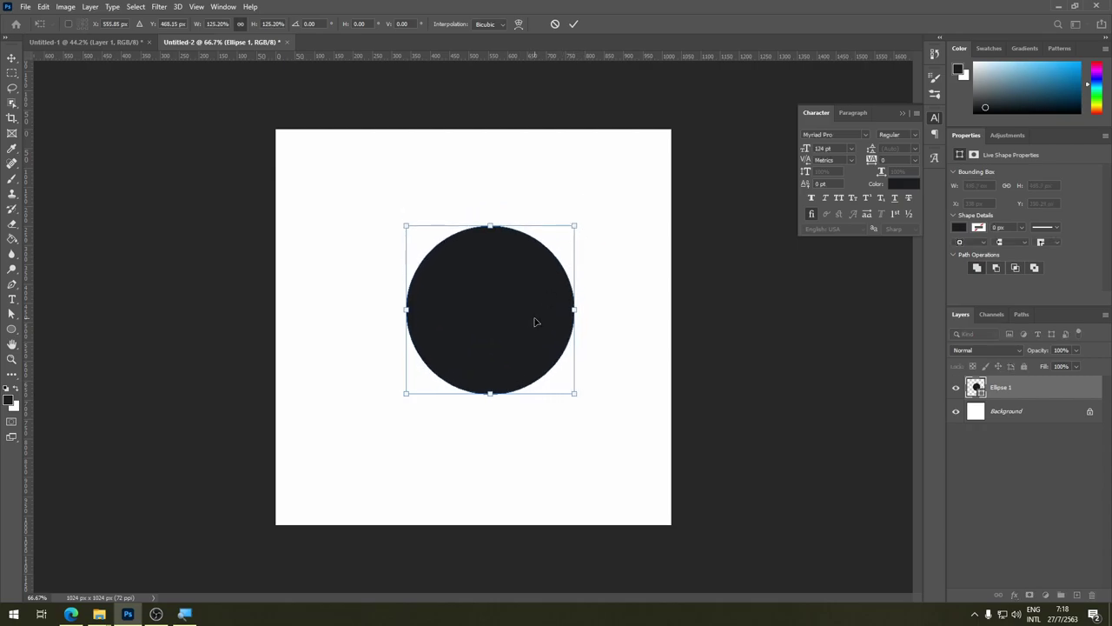
pyautogui.press('Return')
pyautogui.moveTo(535, 322); pyautogui.dragTo(512, 324)
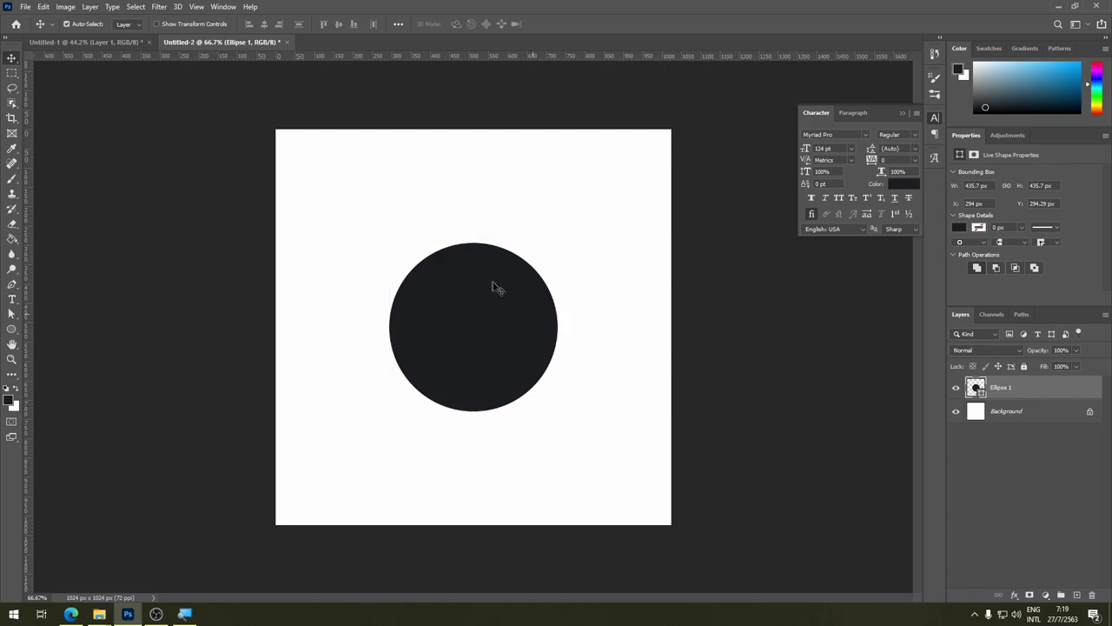
# Place circle copies on the top-right and bottom-right canvas corners.
pyautogui.moveTo(493, 328)
pyautogui.mouseDown()
pyautogui.moveTo(677, 183)
pyautogui.moveTo(684, 163)
pyautogui.mouseUp()
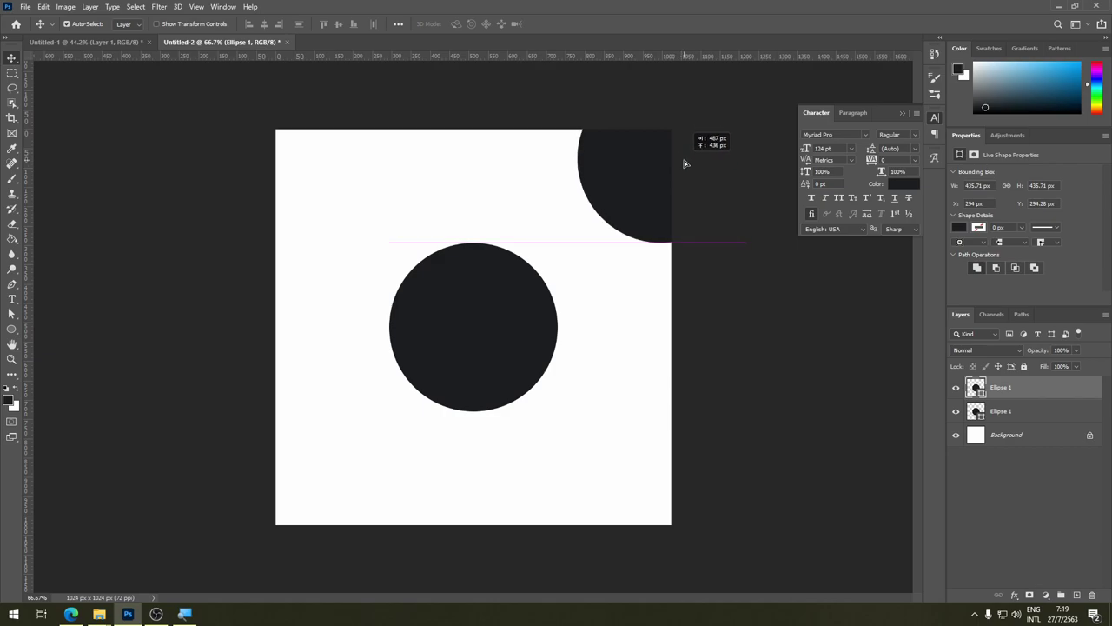
pyautogui.moveTo(684, 163); pyautogui.dragTo(693, 132)
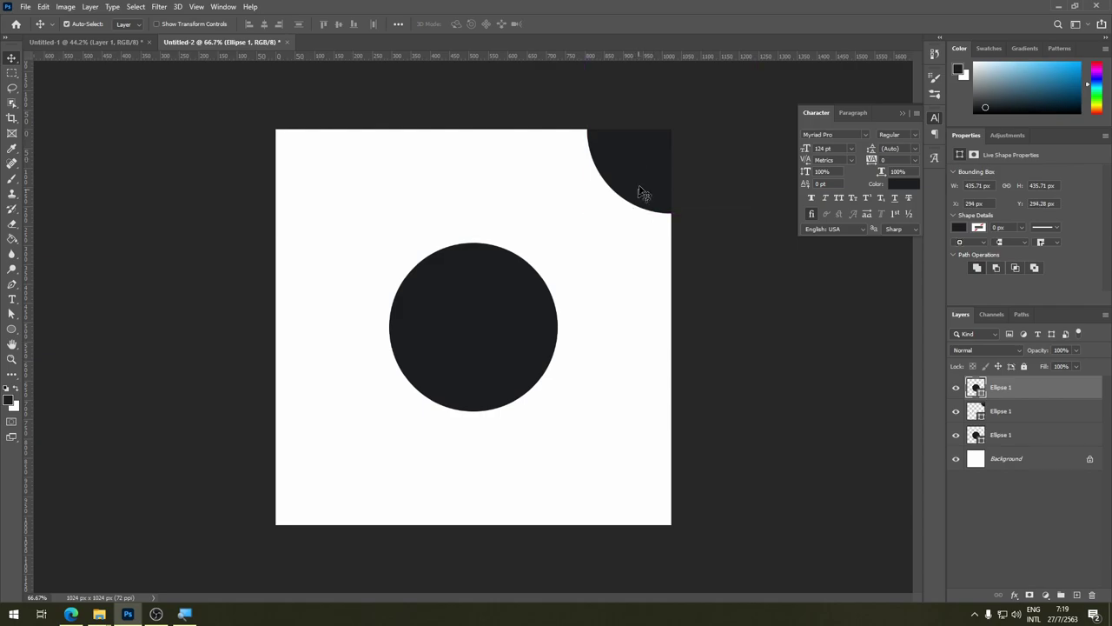
pyautogui.moveTo(640, 186); pyautogui.dragTo(652, 336)
pyautogui.hotkey('ctrl', 'z')
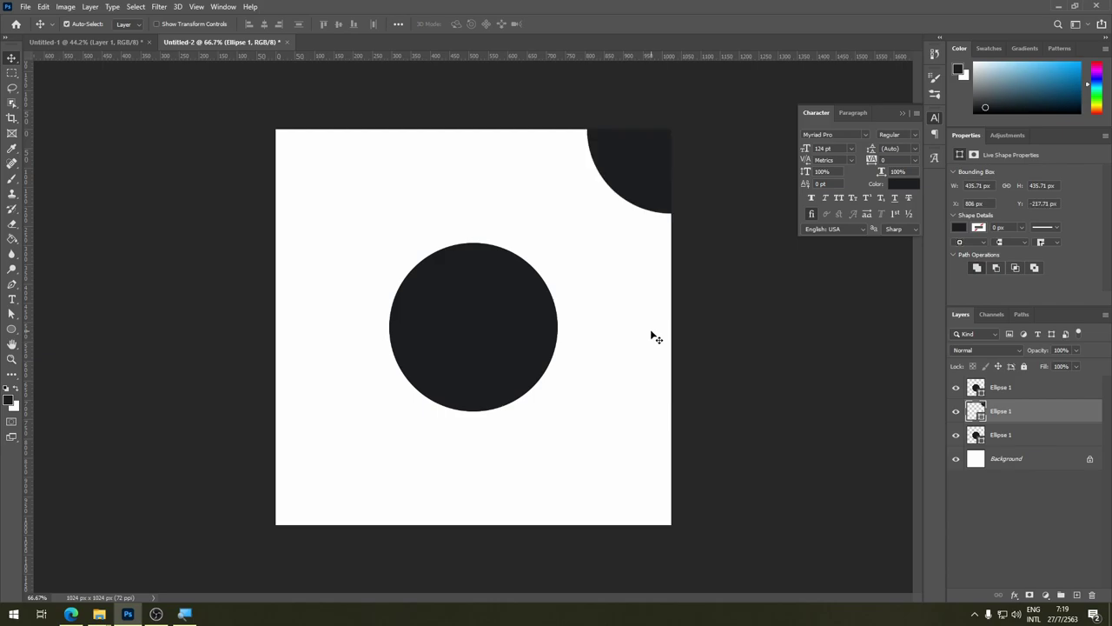
pyautogui.hotkey('ctrl', 'j')
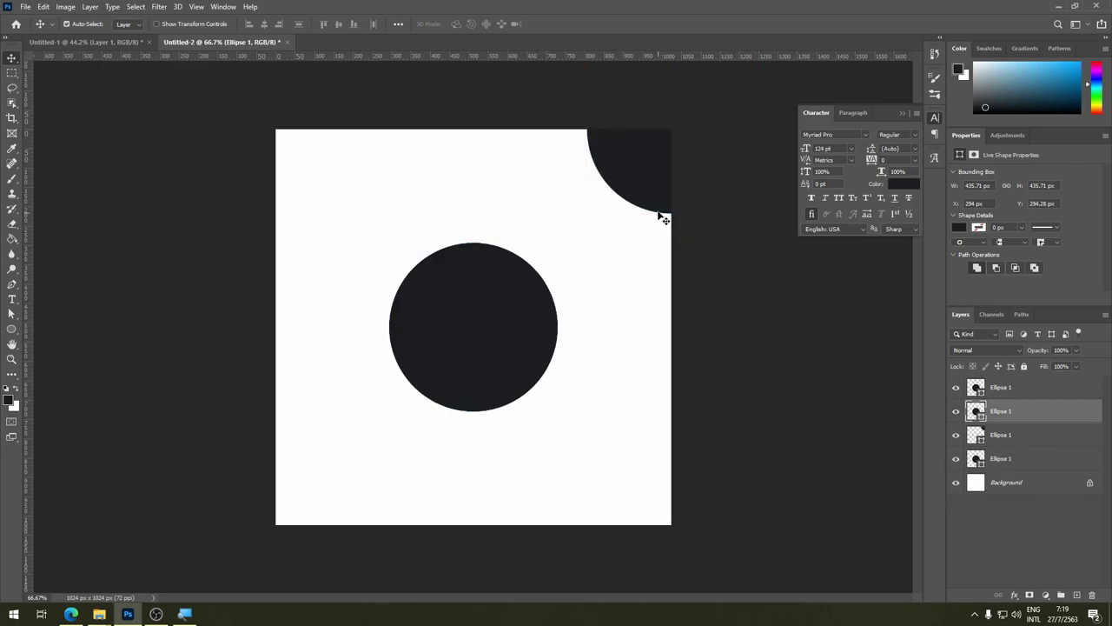
pyautogui.moveTo(656, 168); pyautogui.dragTo(656, 535)
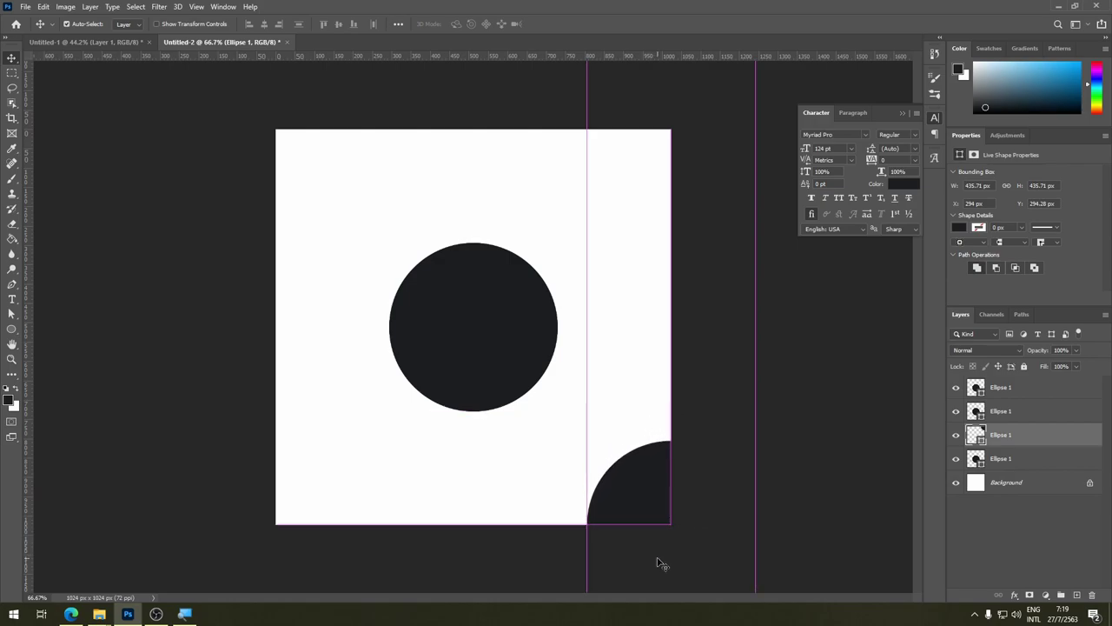
pyautogui.moveTo(657, 535); pyautogui.dragTo(659, 566)
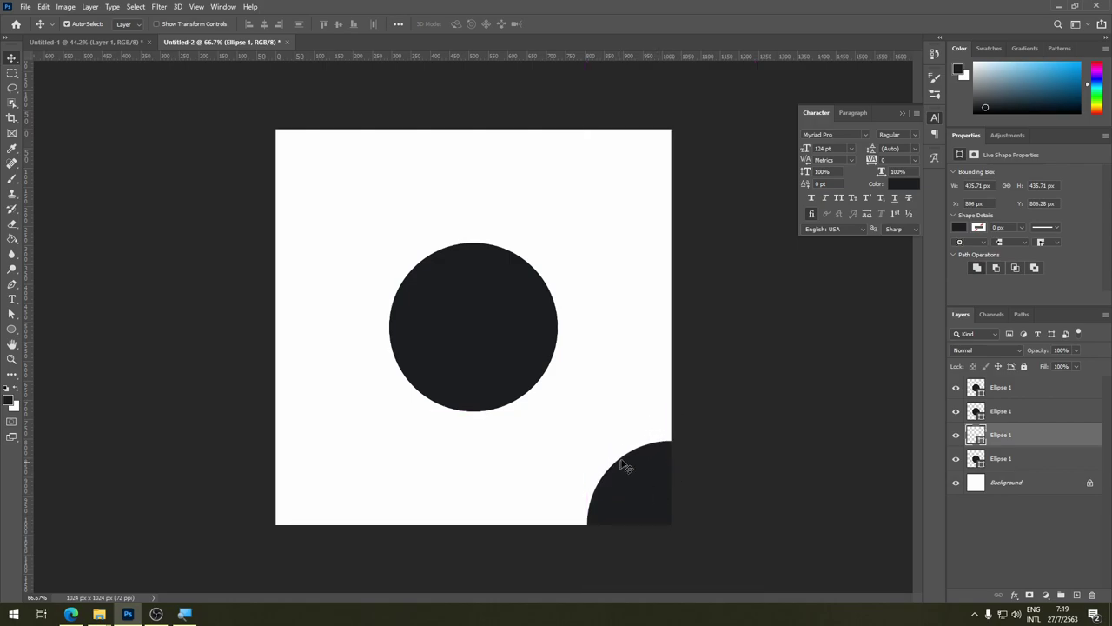
# Position circle copies on the top-left and top-right corners and duplicate one into the bottom-left.
pyautogui.click(1008, 410)
pyautogui.moveTo(499, 327)
pyautogui.mouseDown()
pyautogui.moveTo(289, 142)
pyautogui.moveTo(299, 124)
pyautogui.mouseUp()
pyautogui.click(1016, 413)
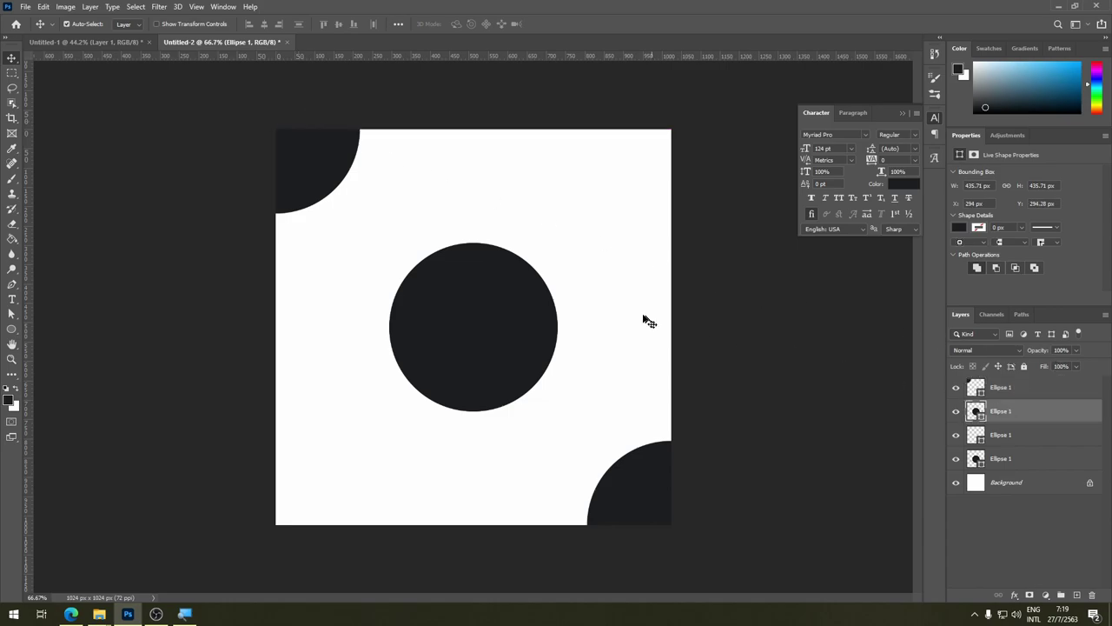
pyautogui.moveTo(521, 324)
pyautogui.mouseDown()
pyautogui.moveTo(683, 186)
pyautogui.moveTo(697, 148)
pyautogui.moveTo(723, 128)
pyautogui.mouseUp()
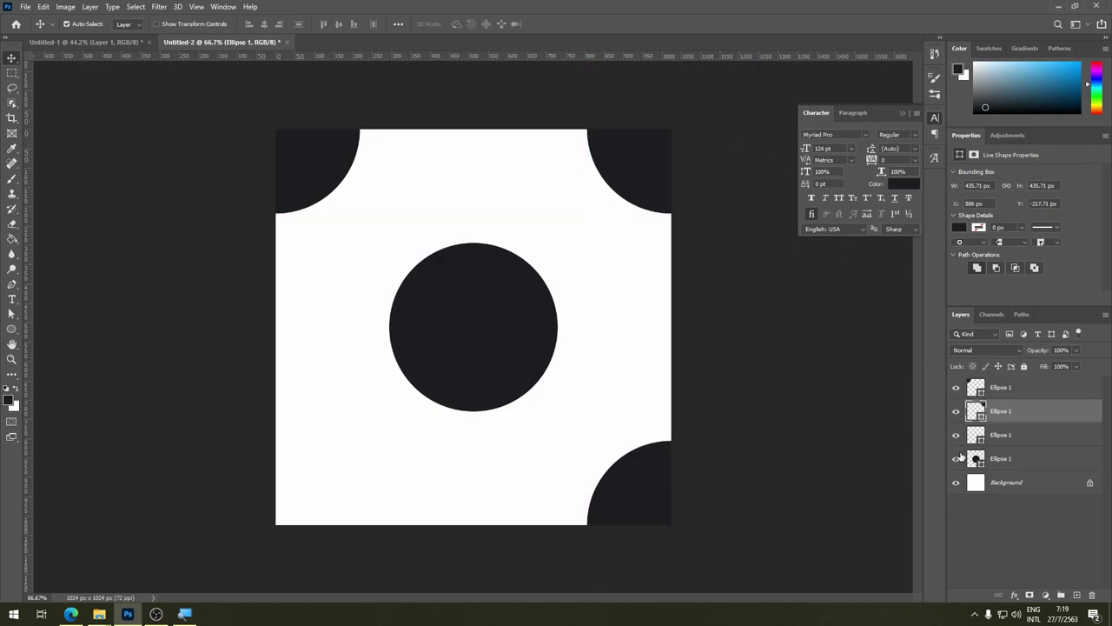
pyautogui.click(1028, 442)
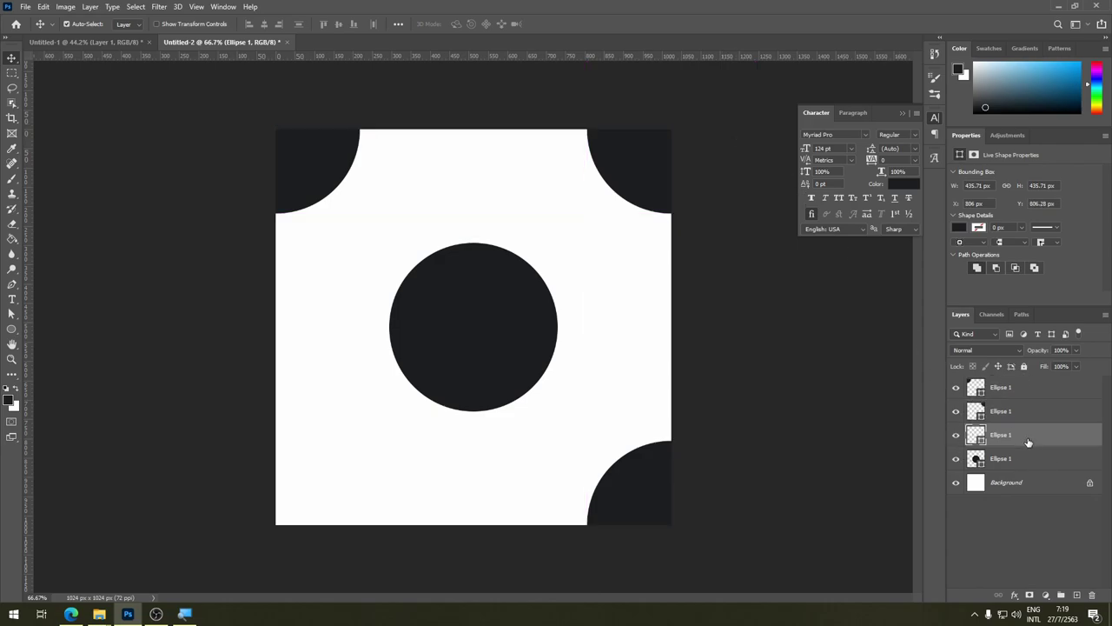
pyautogui.click(956, 435)
pyautogui.click(956, 435)
pyautogui.click(987, 460)
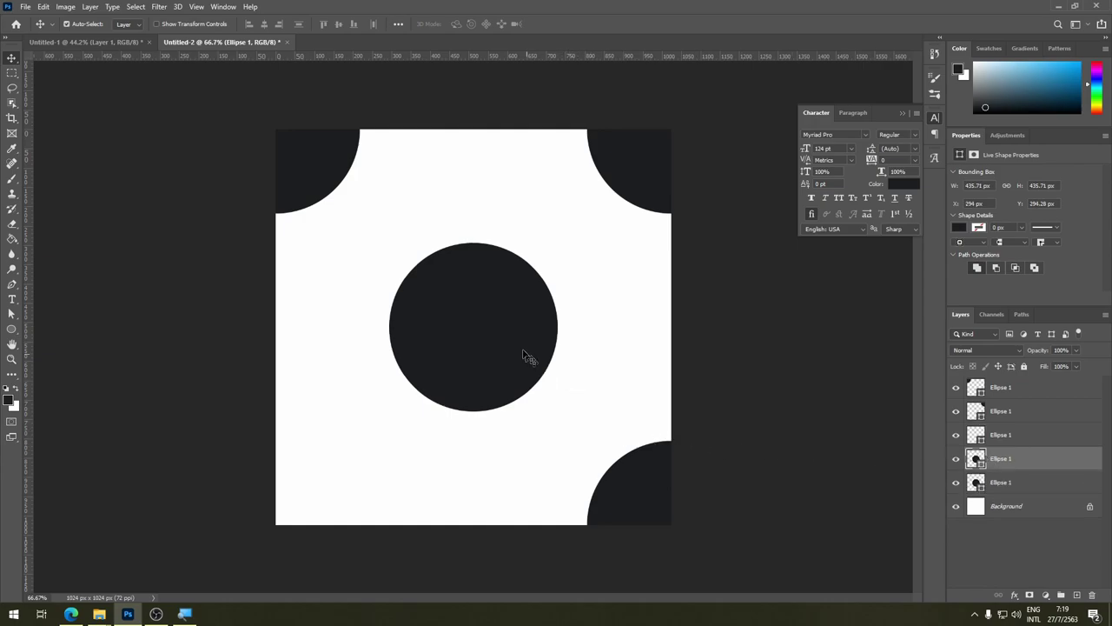
pyautogui.moveTo(527, 360)
pyautogui.mouseDown()
pyautogui.moveTo(328, 534)
pyautogui.moveTo(328, 550)
pyautogui.mouseUp()
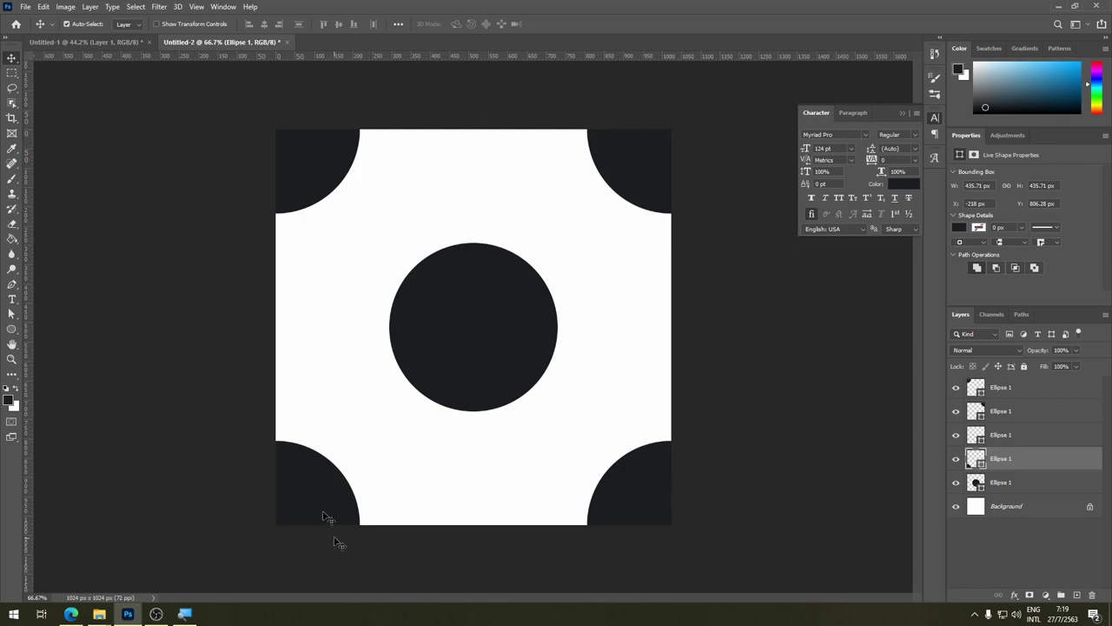
# Select the whole dot tile and define it as a pattern named 'dot'.
pyautogui.click(11, 74)
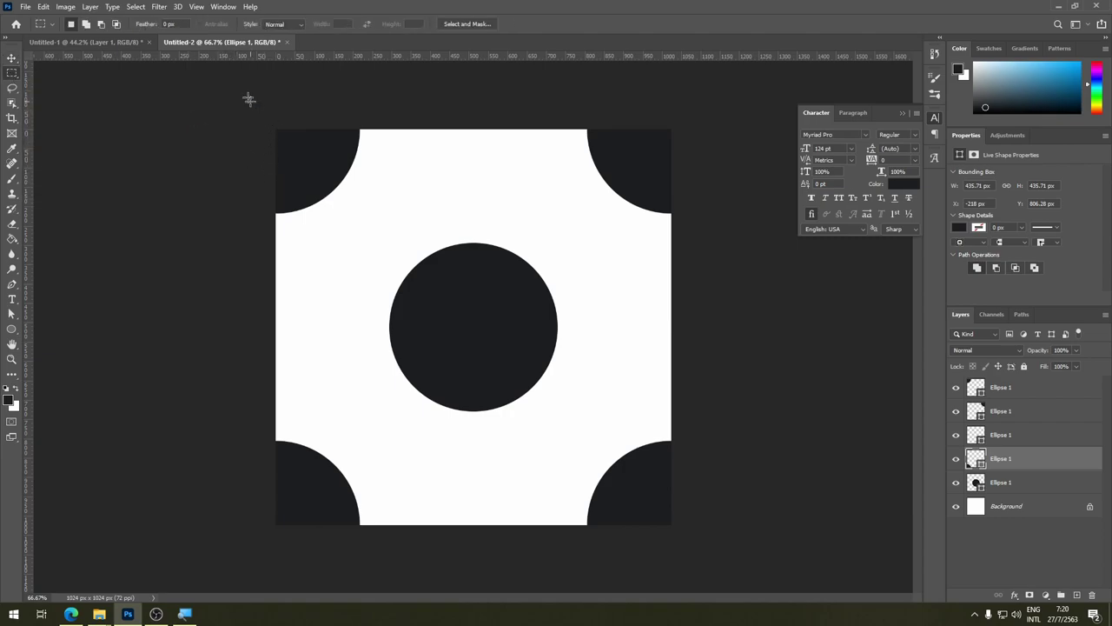
pyautogui.moveTo(250, 99); pyautogui.dragTo(721, 574)
pyautogui.click(45, 8)
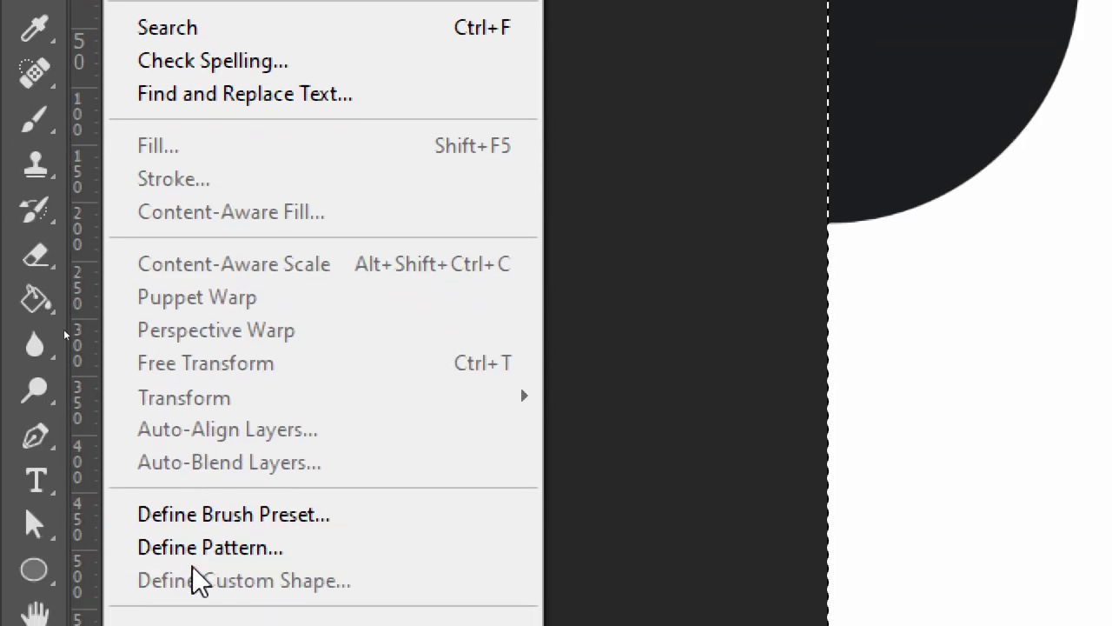
pyautogui.click(228, 535)
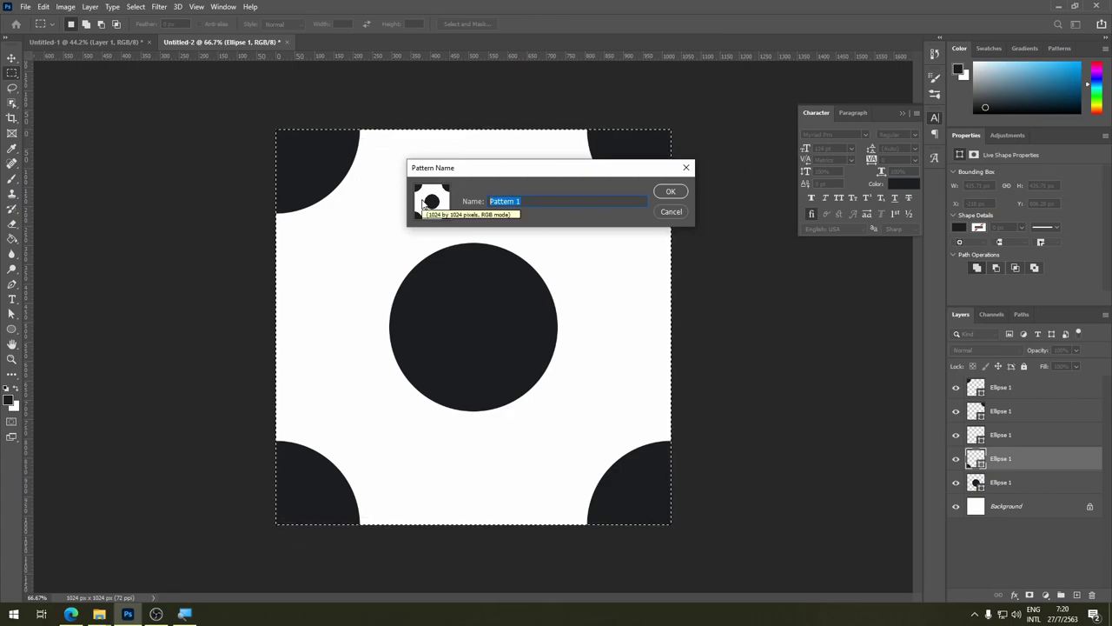
pyautogui.write('dot')
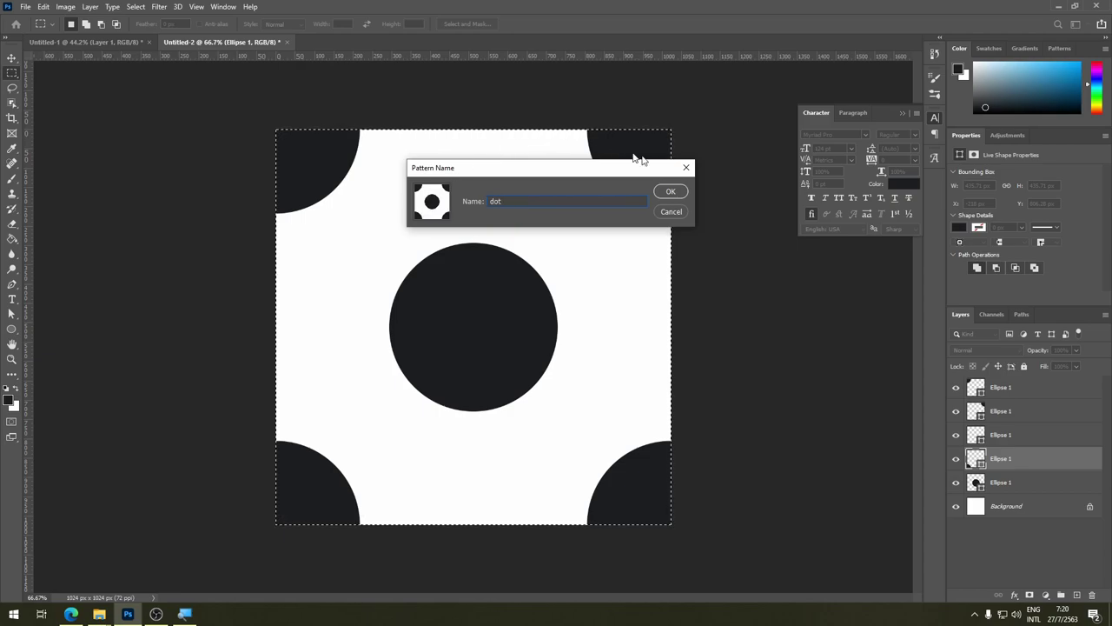
pyautogui.click(682, 197)
pyautogui.hotkey('ctrl', 'd')
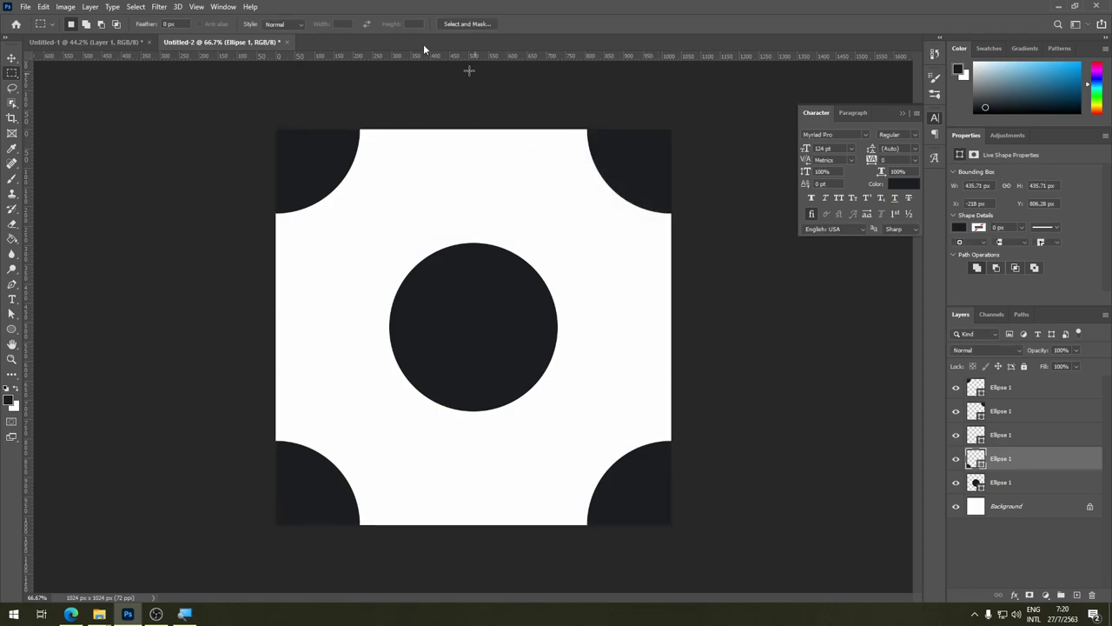
# In Untitled-1, replace the grass layer with a new empty layer and select the whole canvas.
pyautogui.click(91, 43)
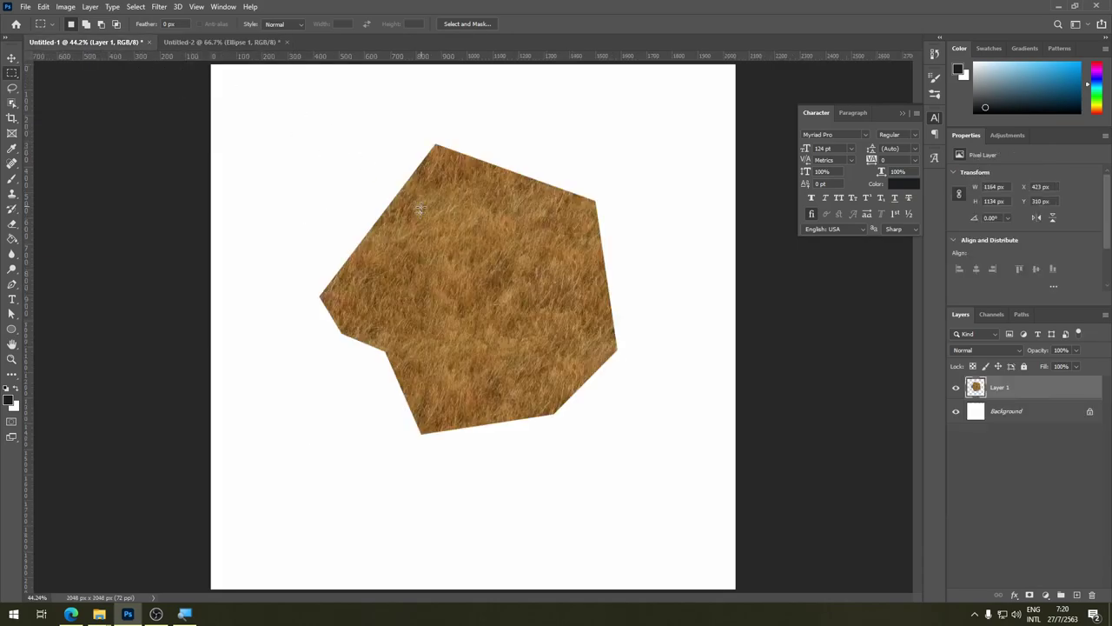
pyautogui.moveTo(975, 386); pyautogui.dragTo(1070, 589)
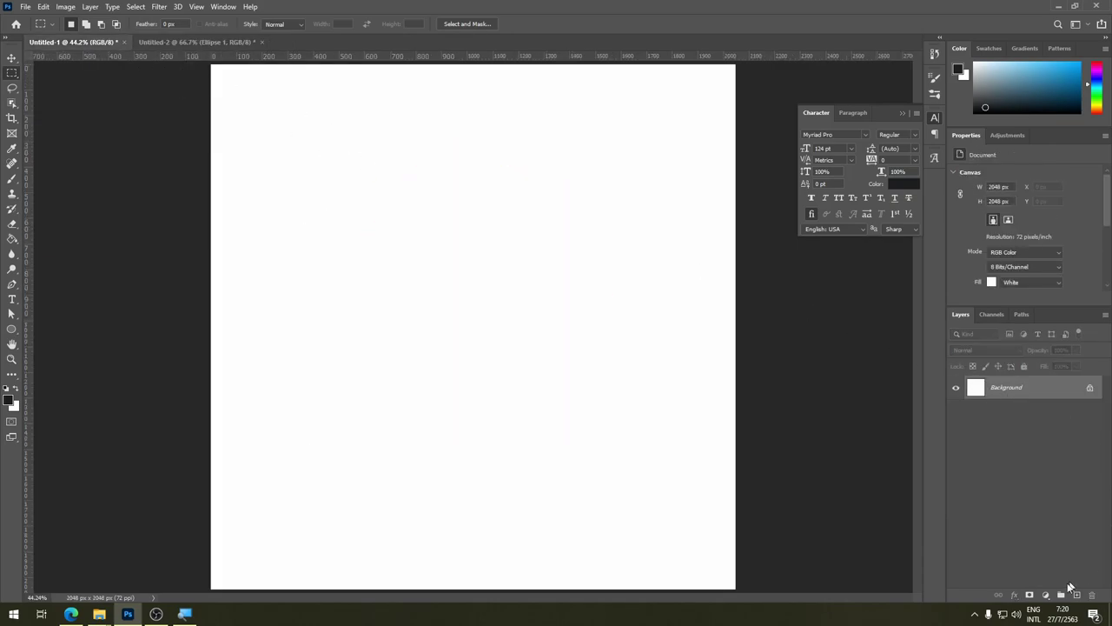
pyautogui.click(1078, 595)
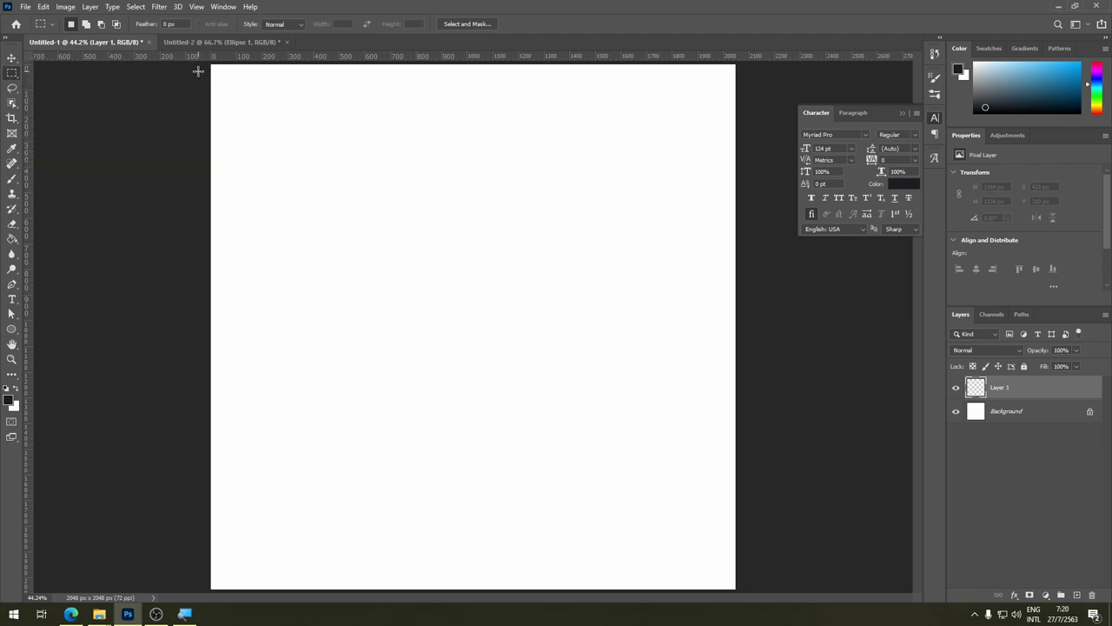
pyautogui.moveTo(204, 59); pyautogui.dragTo(794, 534)
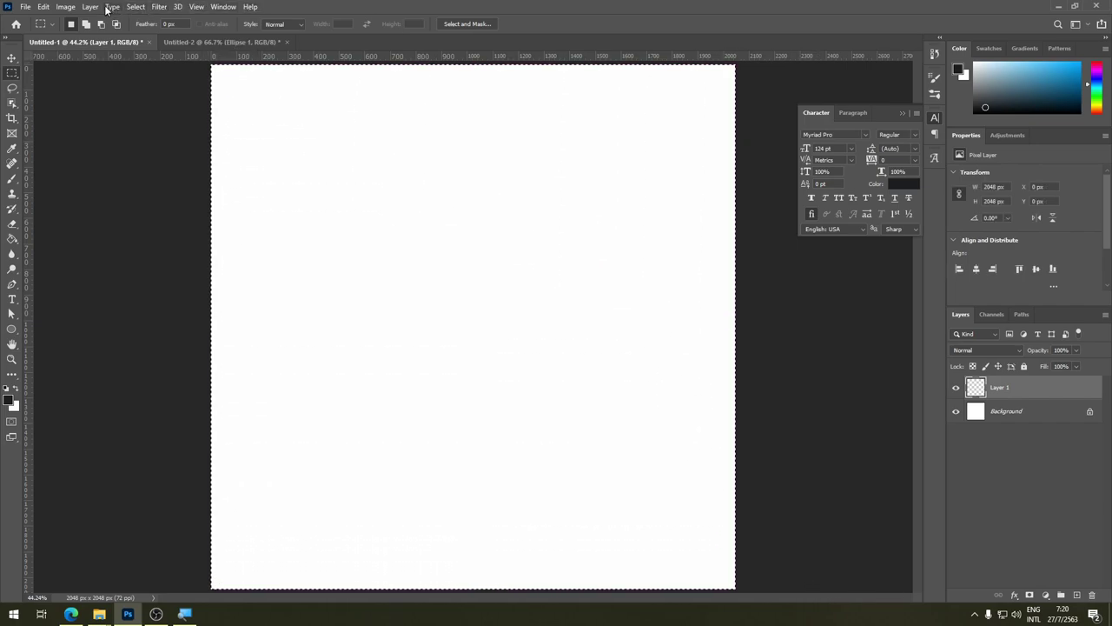
# Fill Layer 1 with the custom dot pattern.
pyautogui.click(42, 7)
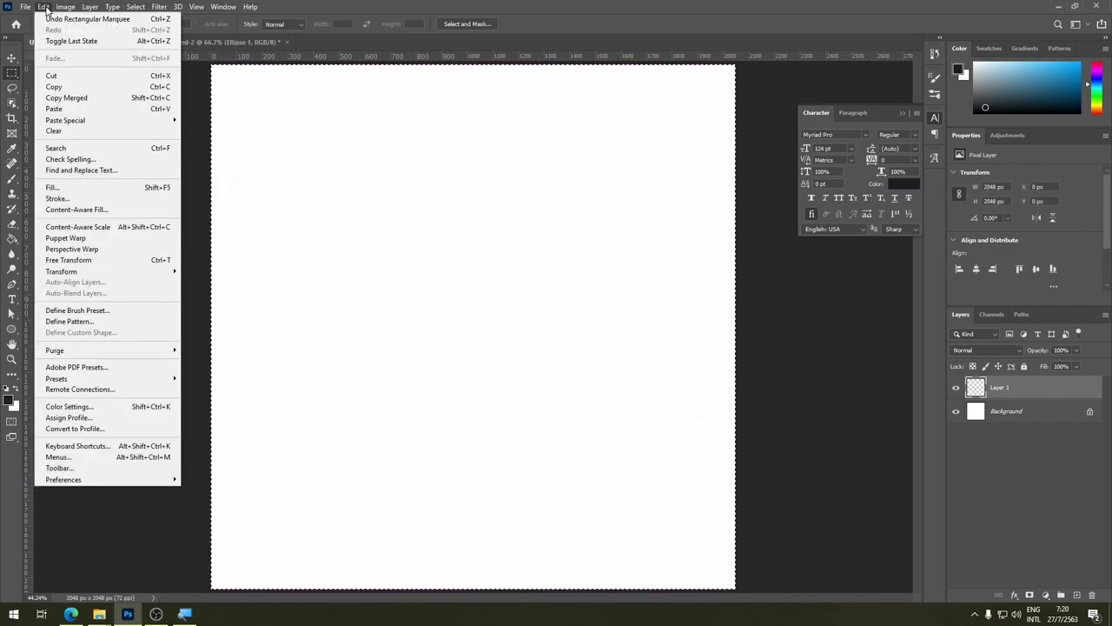
pyautogui.click(104, 185)
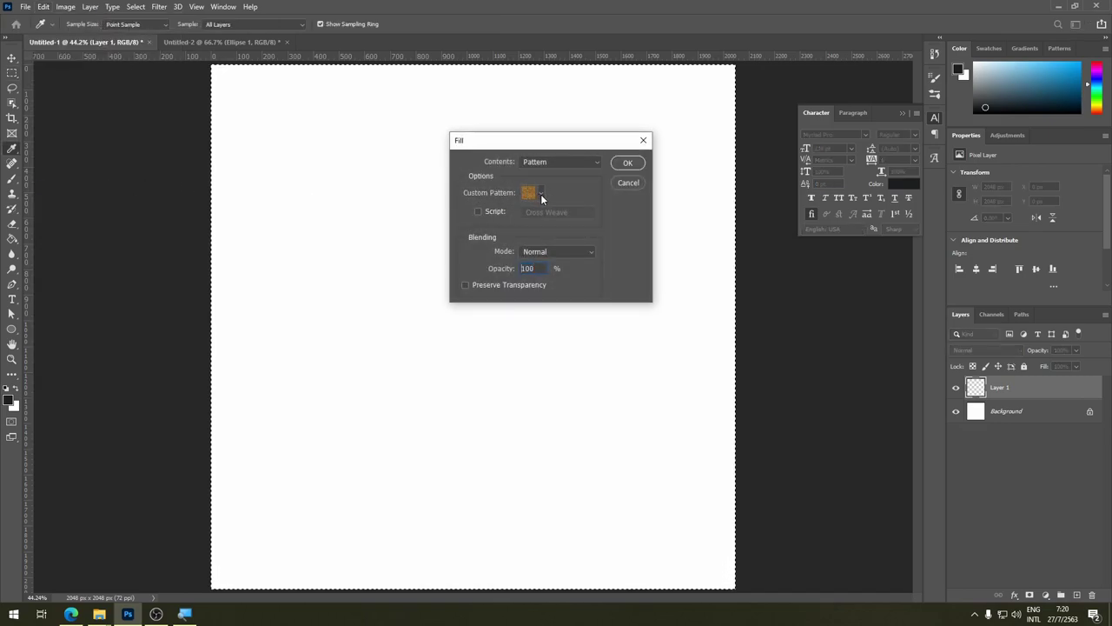
pyautogui.click(540, 194)
pyautogui.click(508, 271)
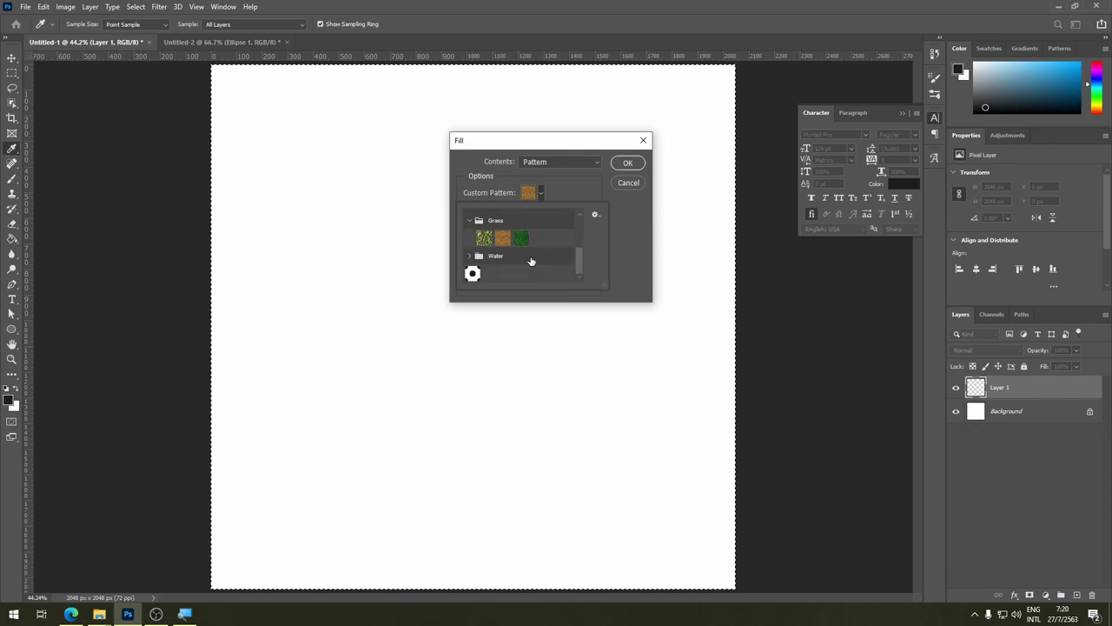
pyautogui.click(473, 274)
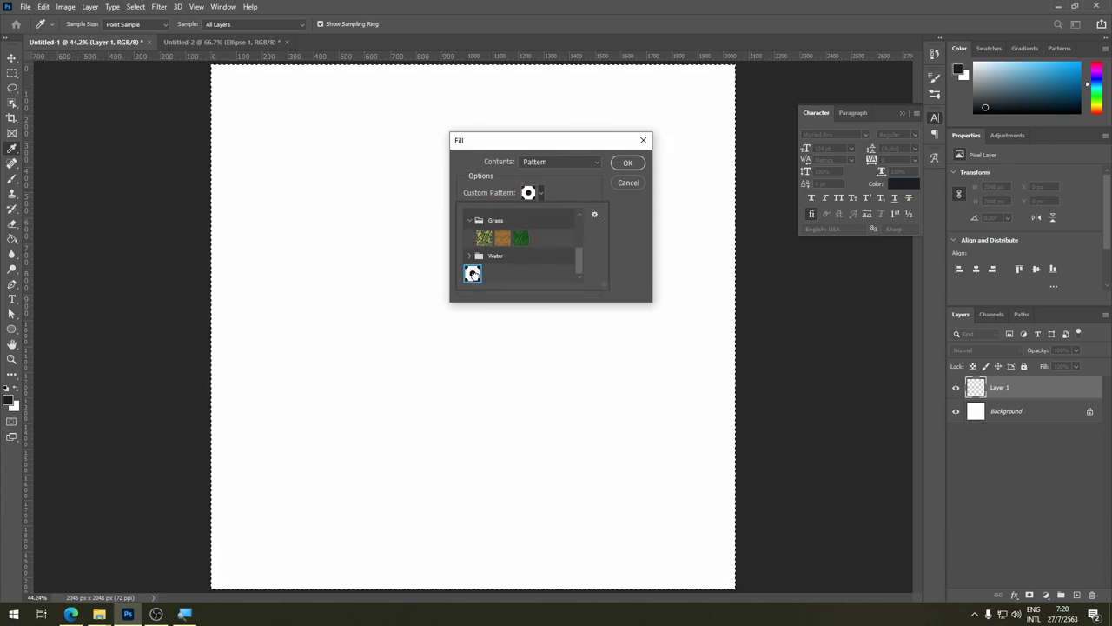
pyautogui.click(635, 166)
pyautogui.click(635, 167)
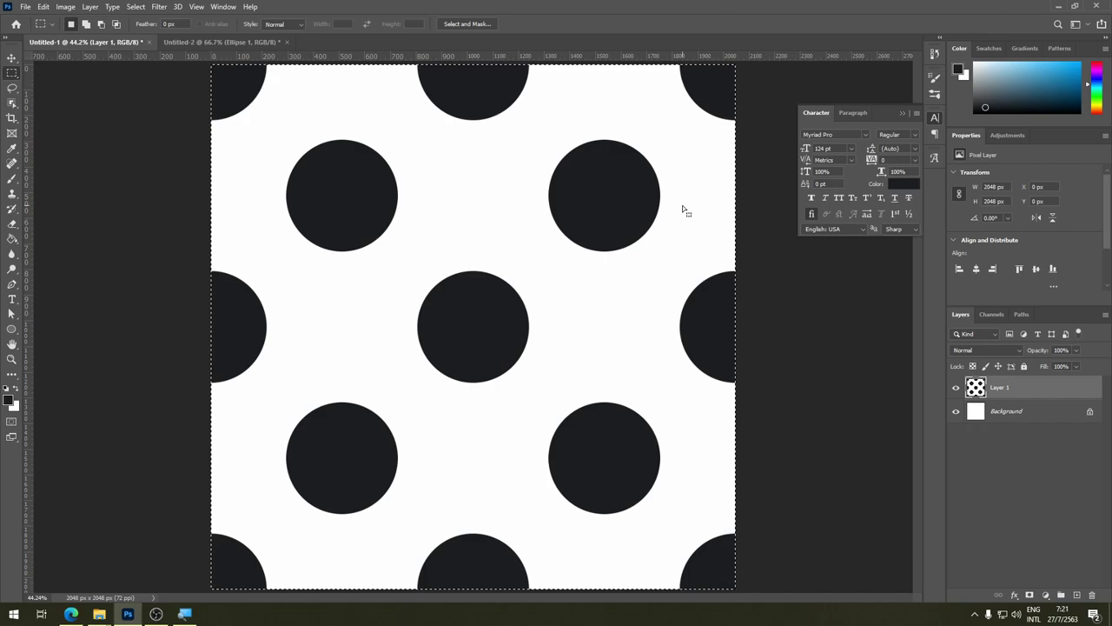
# Try resizing Layer 1 to 1600 px, undo it, then delete the polka dots from Layer 1.
pyautogui.hotkey('ctrl', '-')
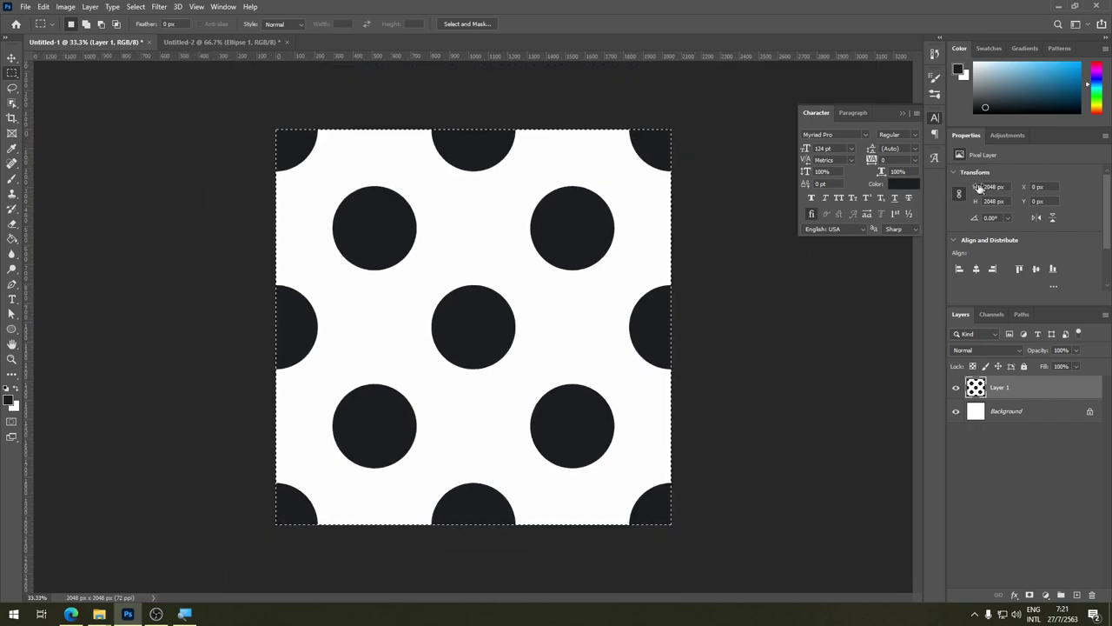
pyautogui.moveTo(970, 188); pyautogui.dragTo(930, 181)
pyautogui.write('1600')
pyautogui.press('Return')
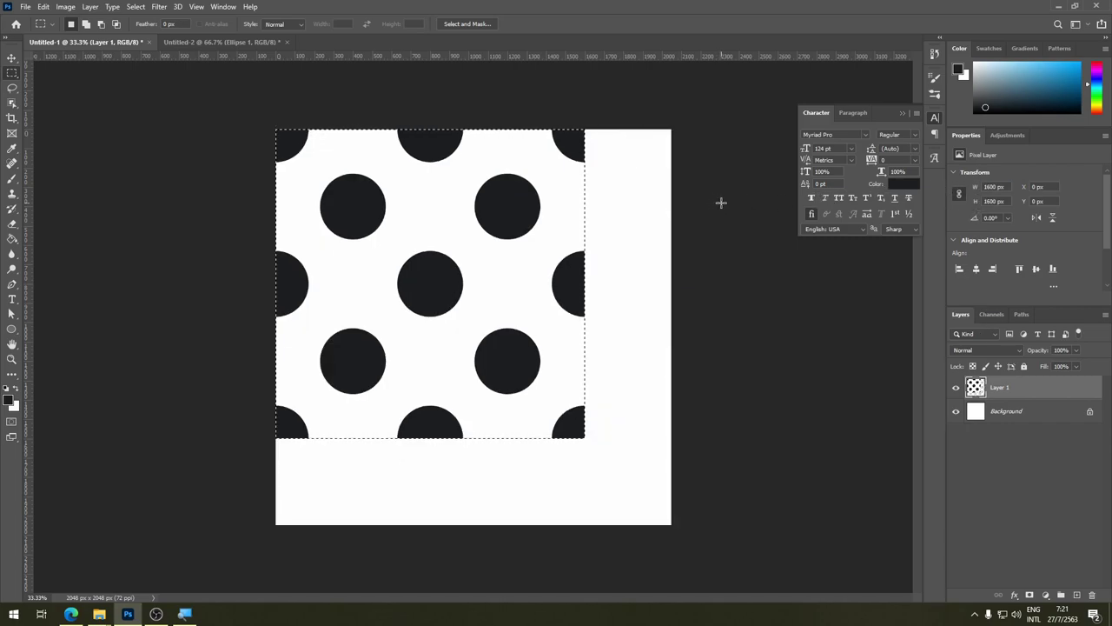
pyautogui.hotkey('ctrl', 'z')
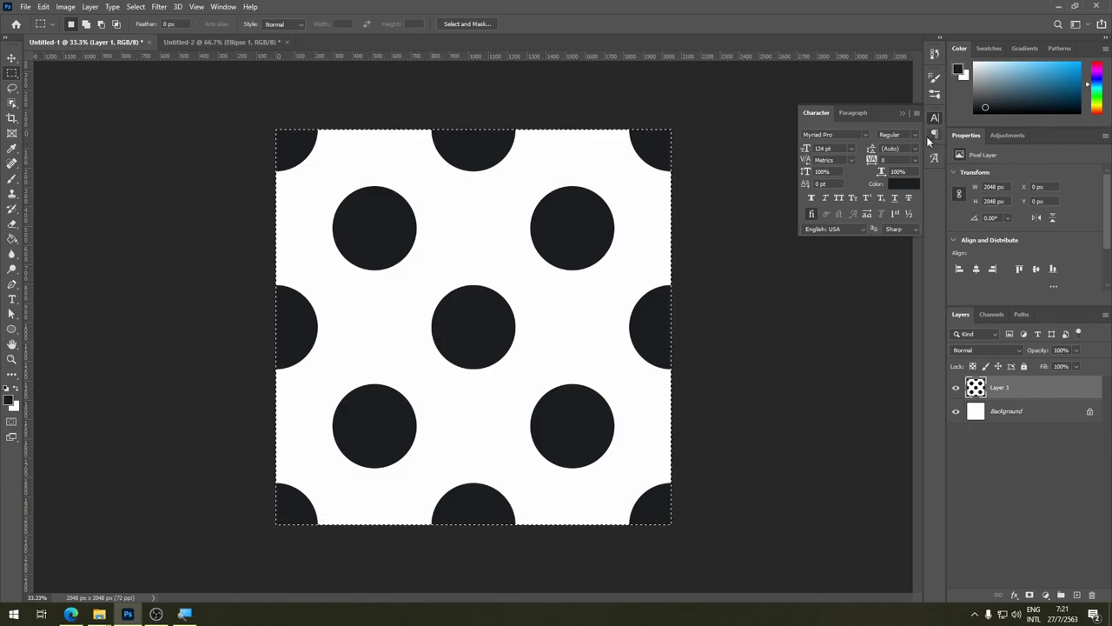
pyautogui.press('Delete')
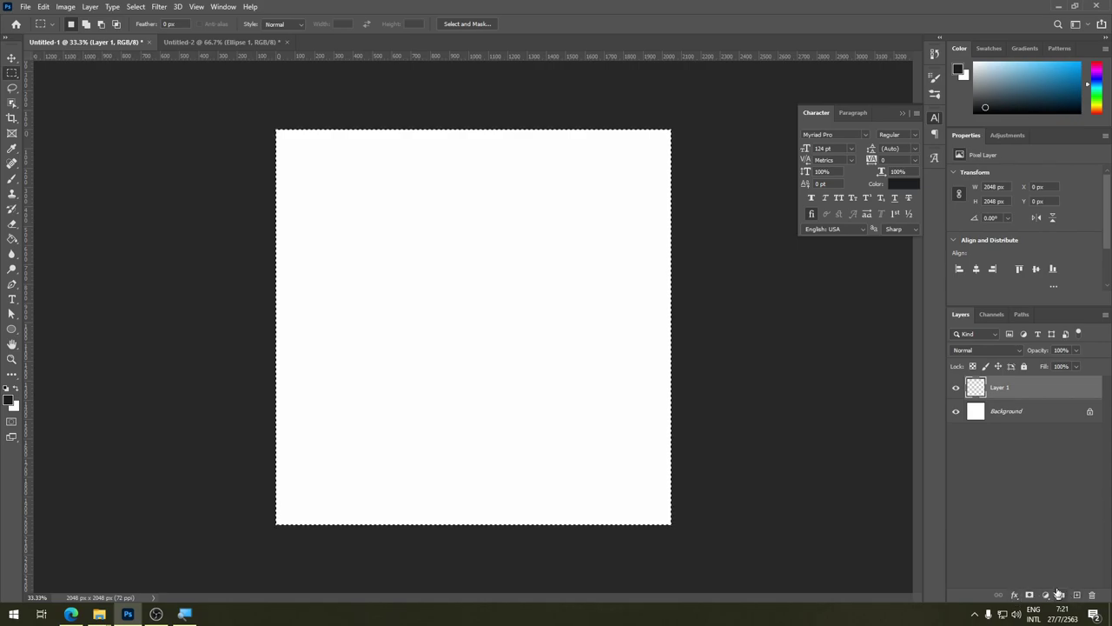
# Look through Layer 1's context and fx menus, then refill it with the dot pattern.
pyautogui.rightClick(1004, 391)
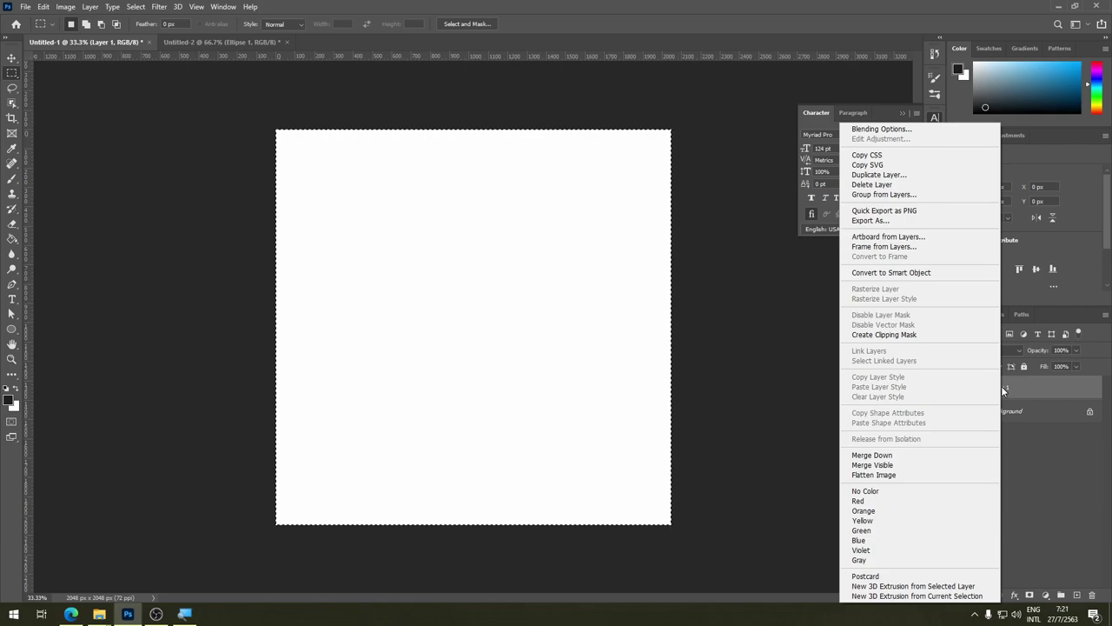
pyautogui.click(1026, 405)
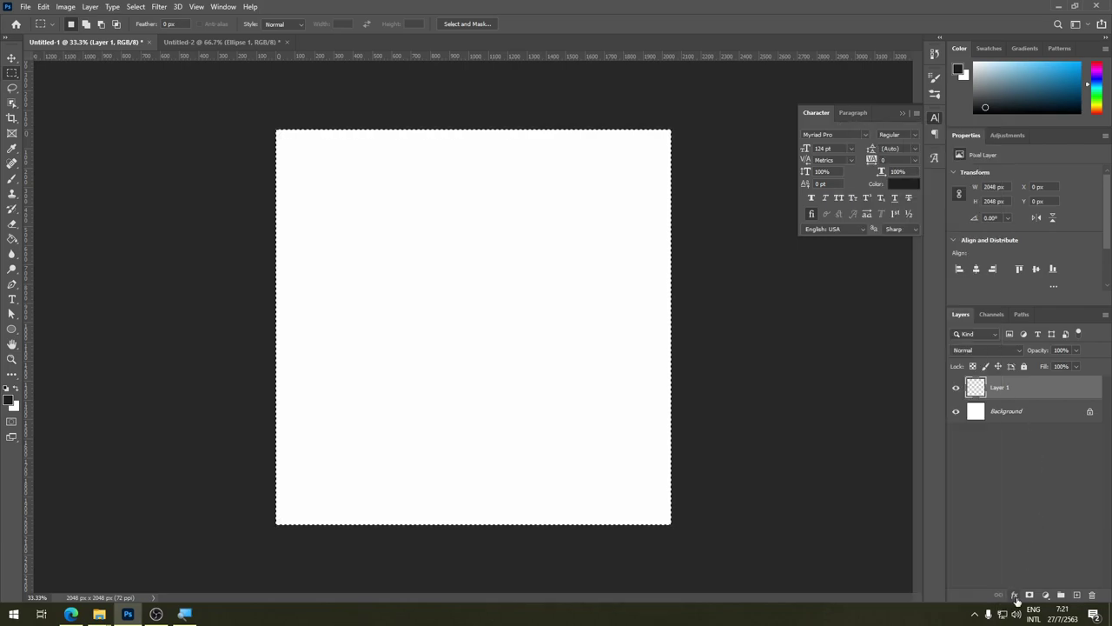
pyautogui.click(1015, 595)
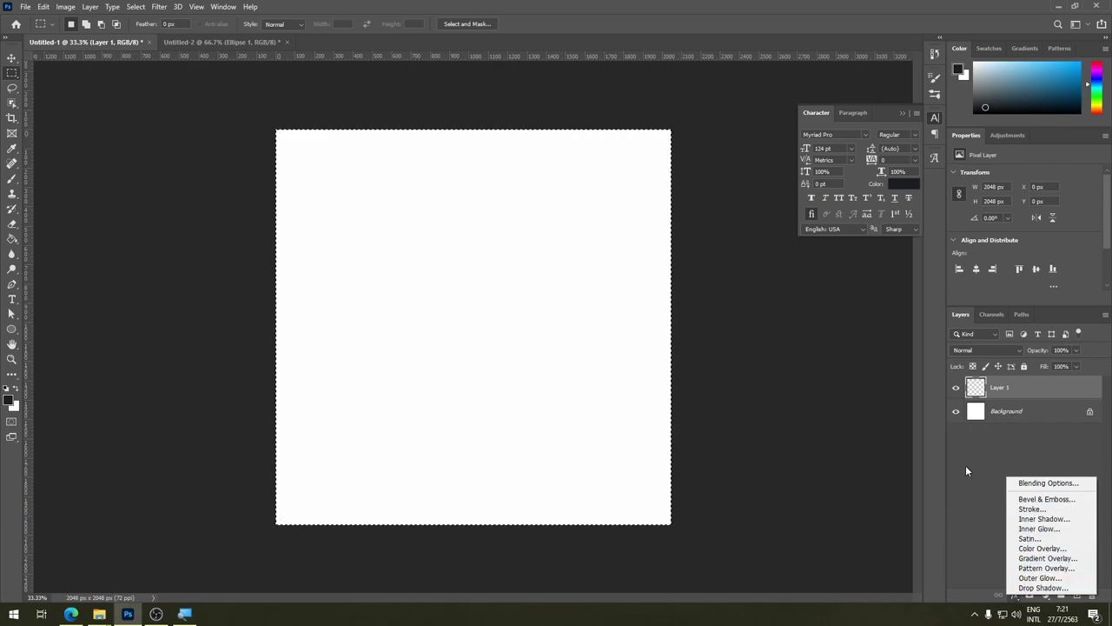
pyautogui.click(966, 470)
pyautogui.click(38, 7)
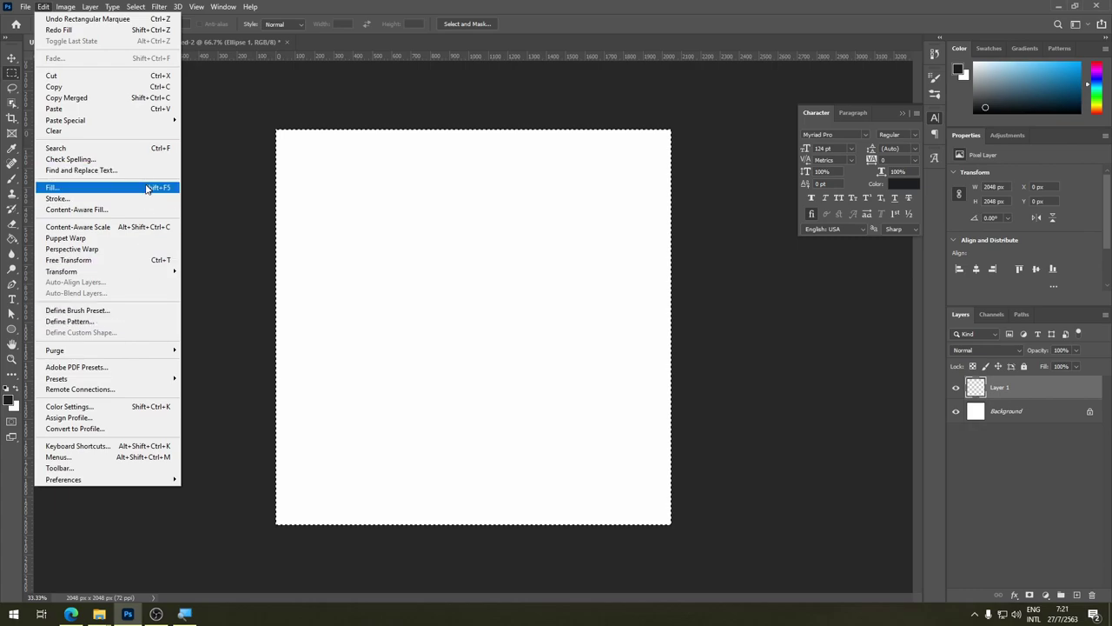
pyautogui.click(148, 189)
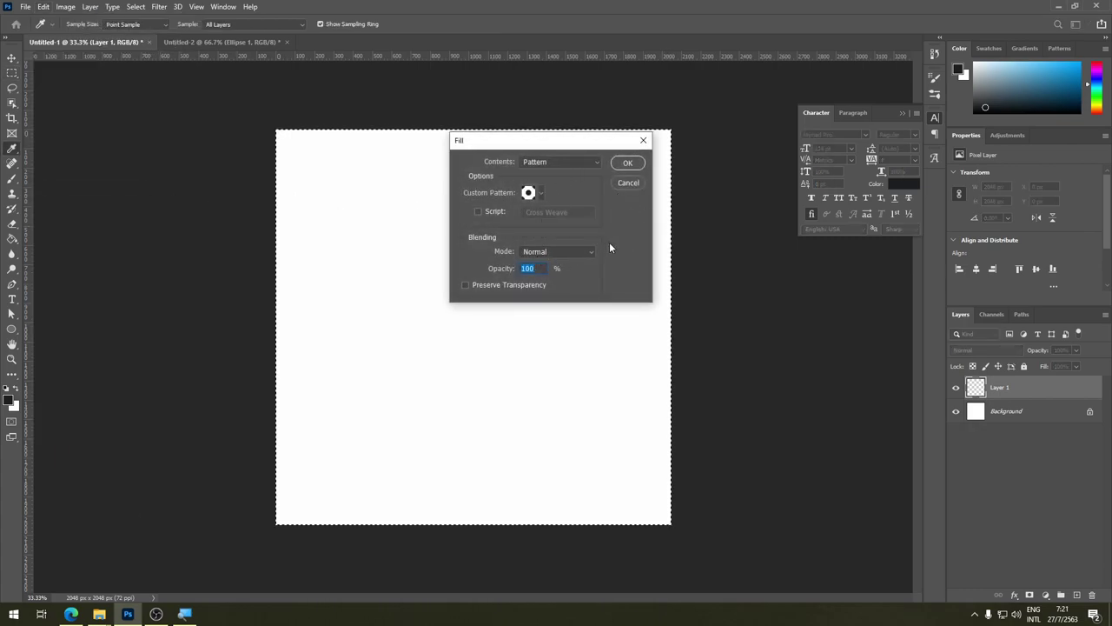
pyautogui.click(624, 164)
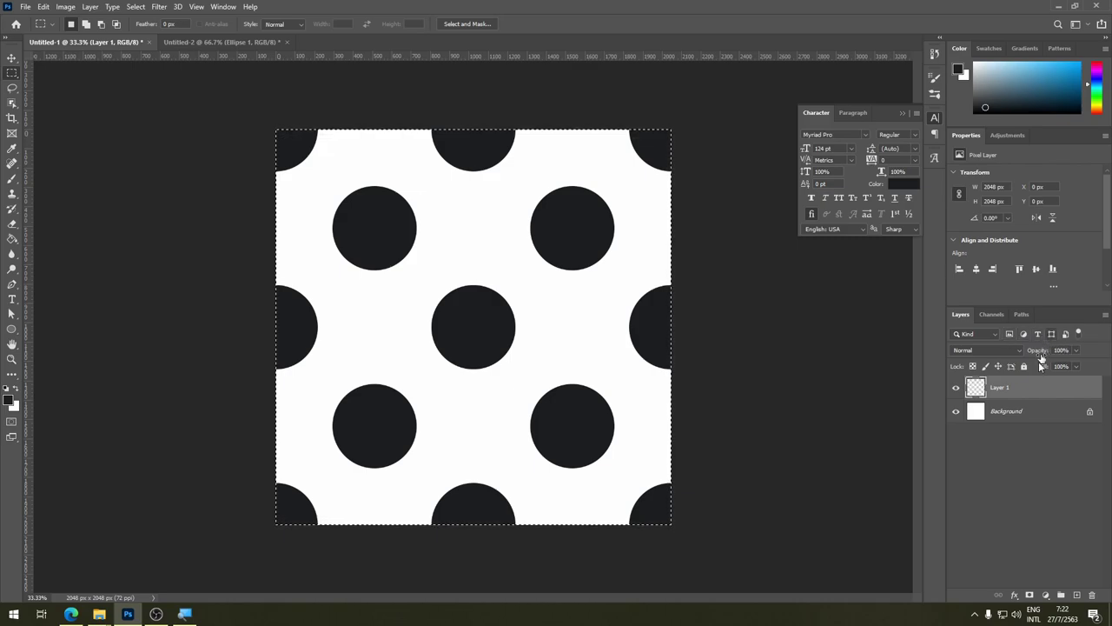
# Clear the polka dots from Layer 1 and bring up the new fill/adjustment layer list.
pyautogui.press('Delete')
pyautogui.click(1045, 595)
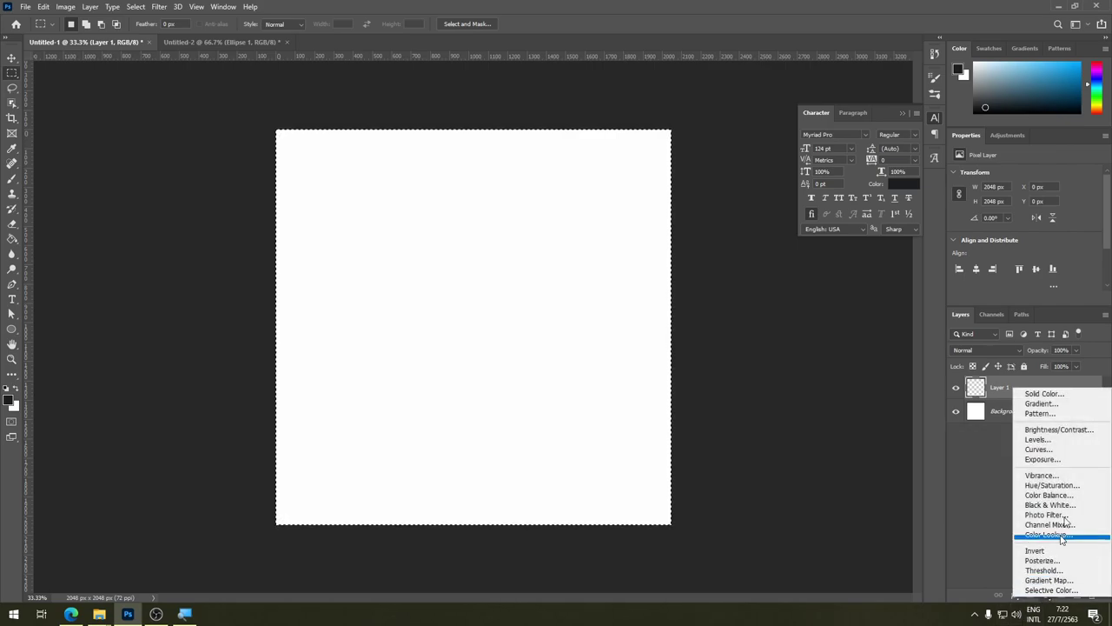
pyautogui.click(990, 493)
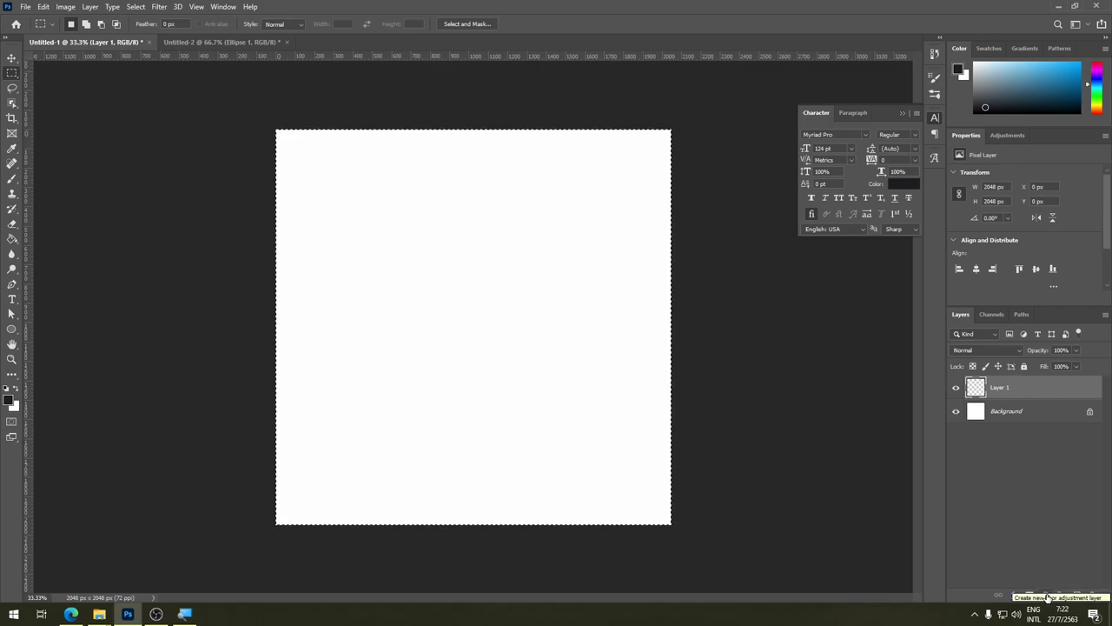
pyautogui.click(1047, 596)
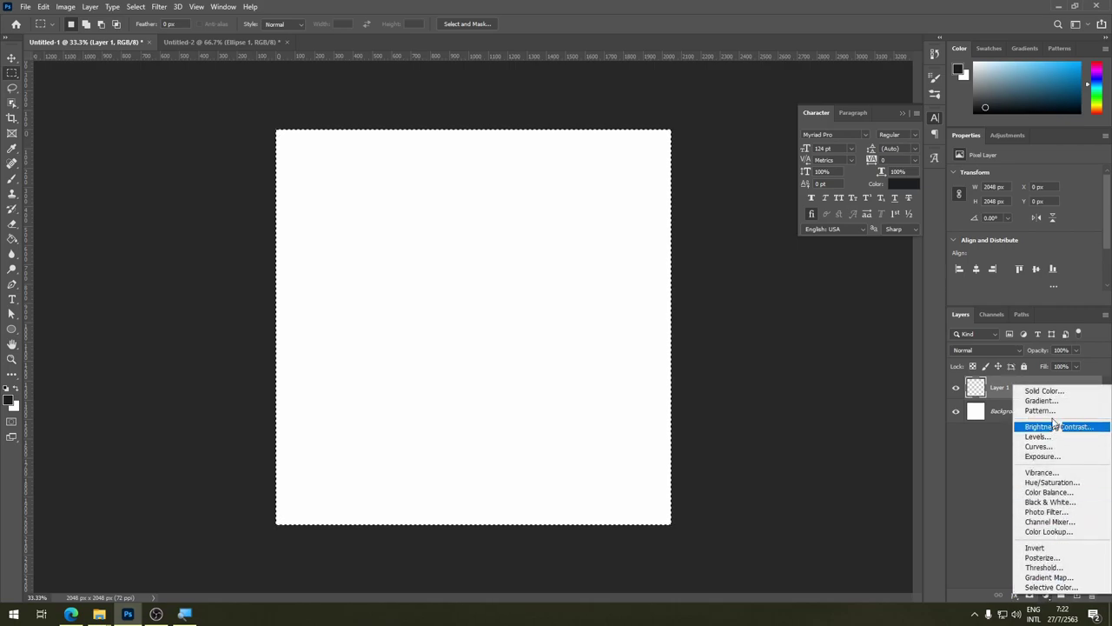
pyautogui.click(981, 526)
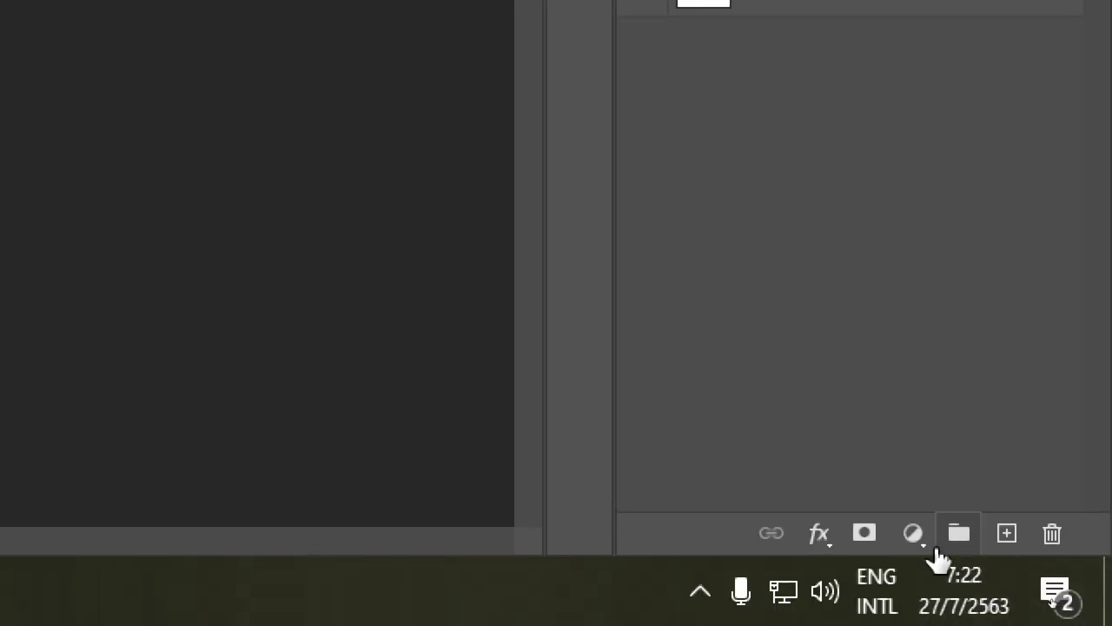
pyautogui.click(917, 534)
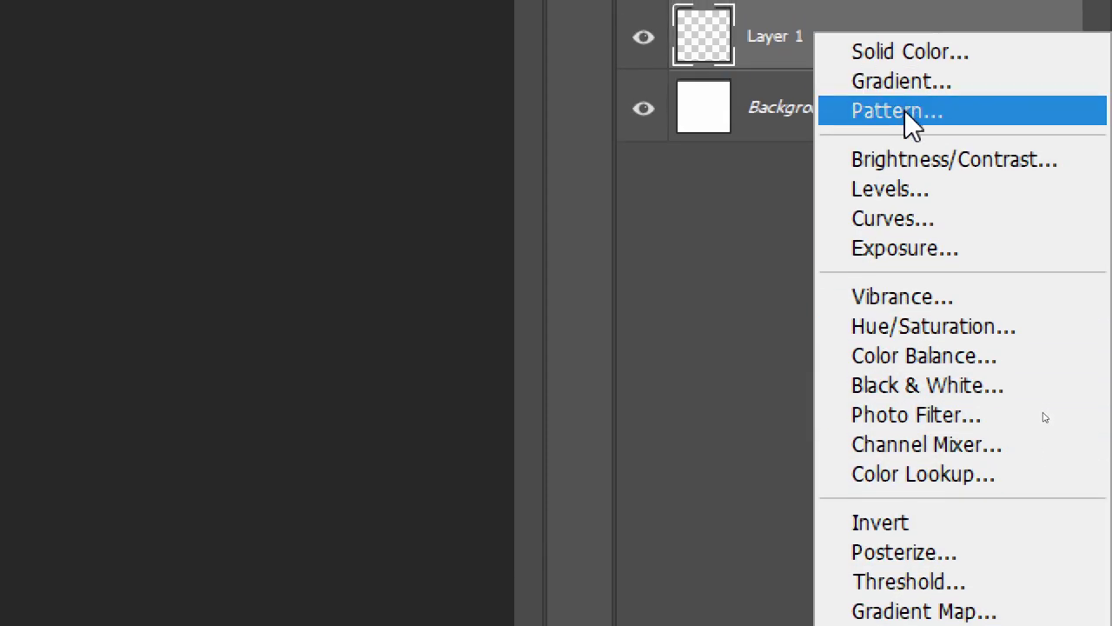
# Add a Pattern fill layer using the saved polka-dot circle pattern.
pyautogui.click(904, 109)
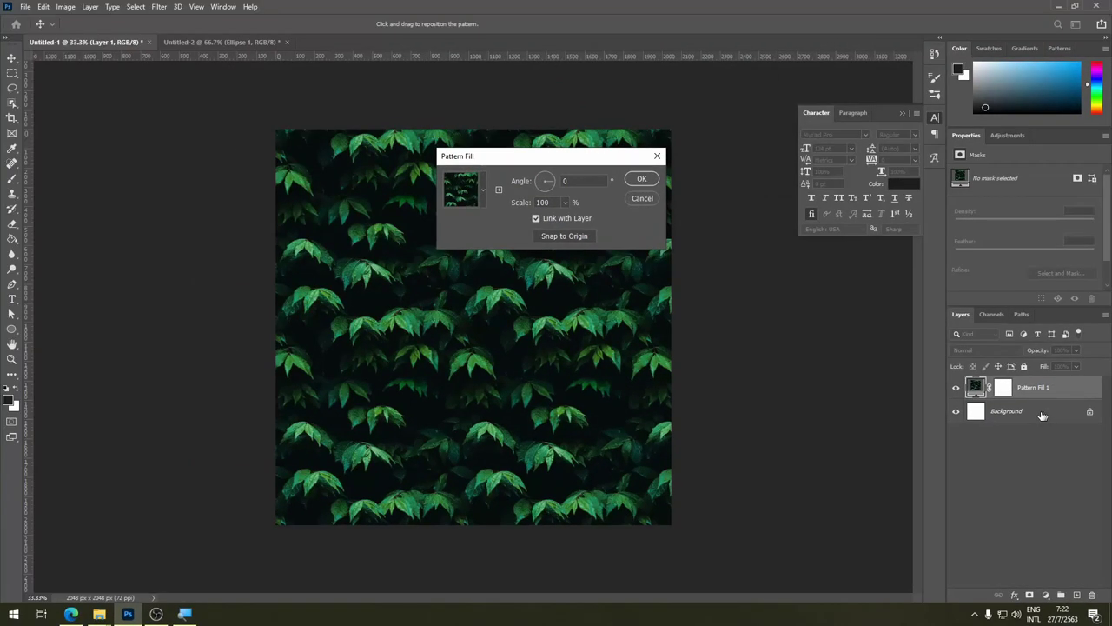
pyautogui.click(484, 188)
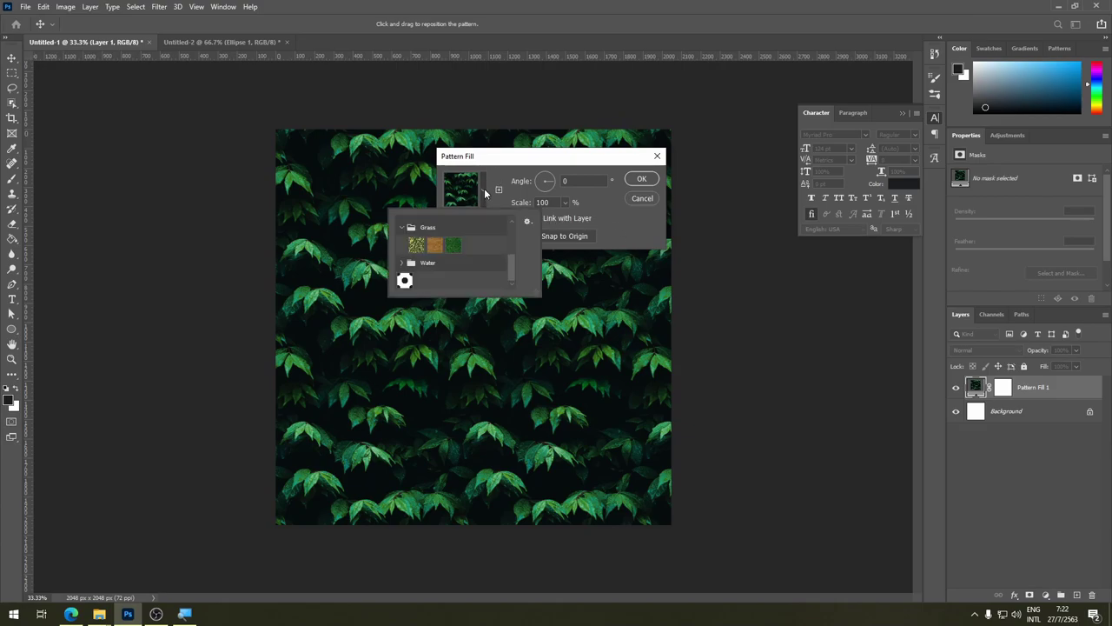
pyautogui.click(405, 280)
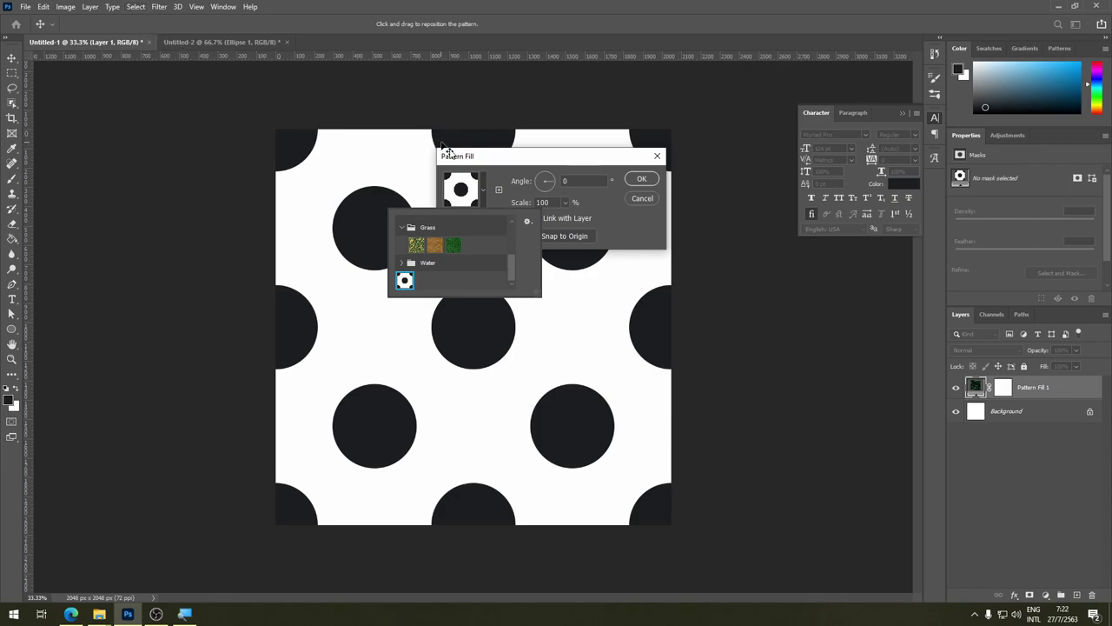
pyautogui.click(596, 205)
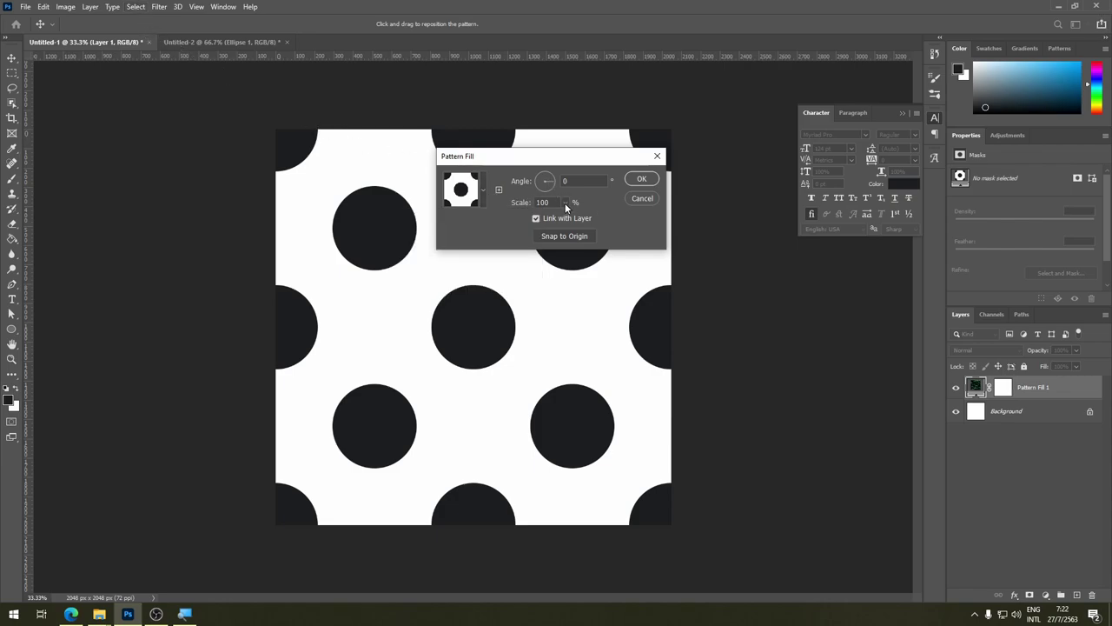
# Set the pattern fill to angle 0 and 25% scale, and confirm.
pyautogui.click(565, 203)
pyautogui.moveTo(567, 216)
pyautogui.mouseDown()
pyautogui.moveTo(588, 218)
pyautogui.moveTo(561, 218)
pyautogui.mouseUp()
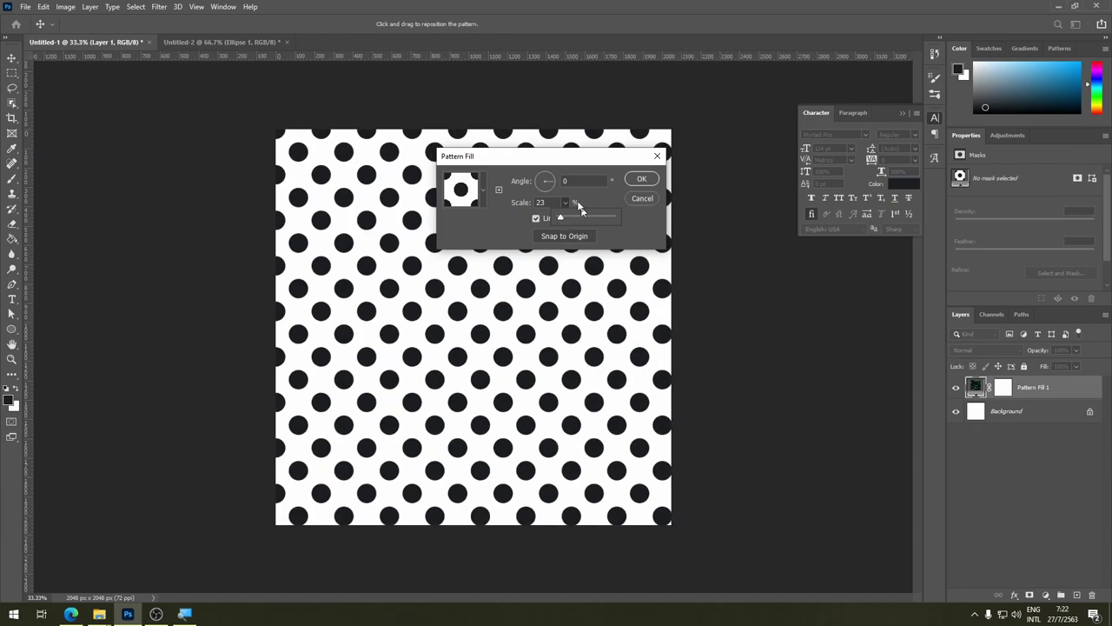
pyautogui.moveTo(552, 186); pyautogui.dragTo(557, 189)
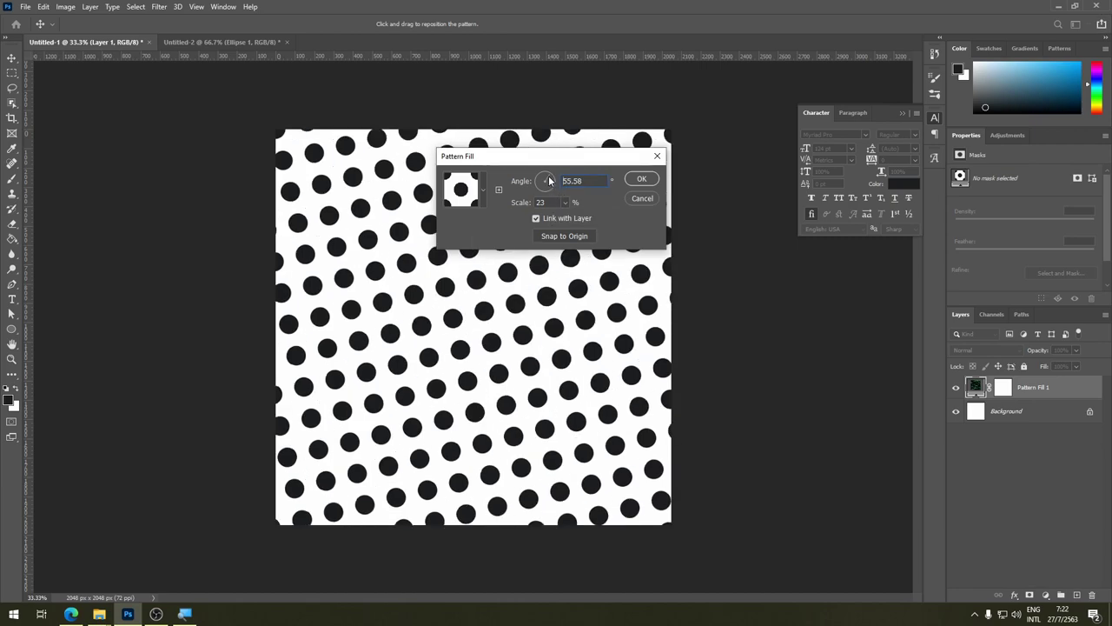
pyautogui.moveTo(550, 181); pyautogui.dragTo(538, 208)
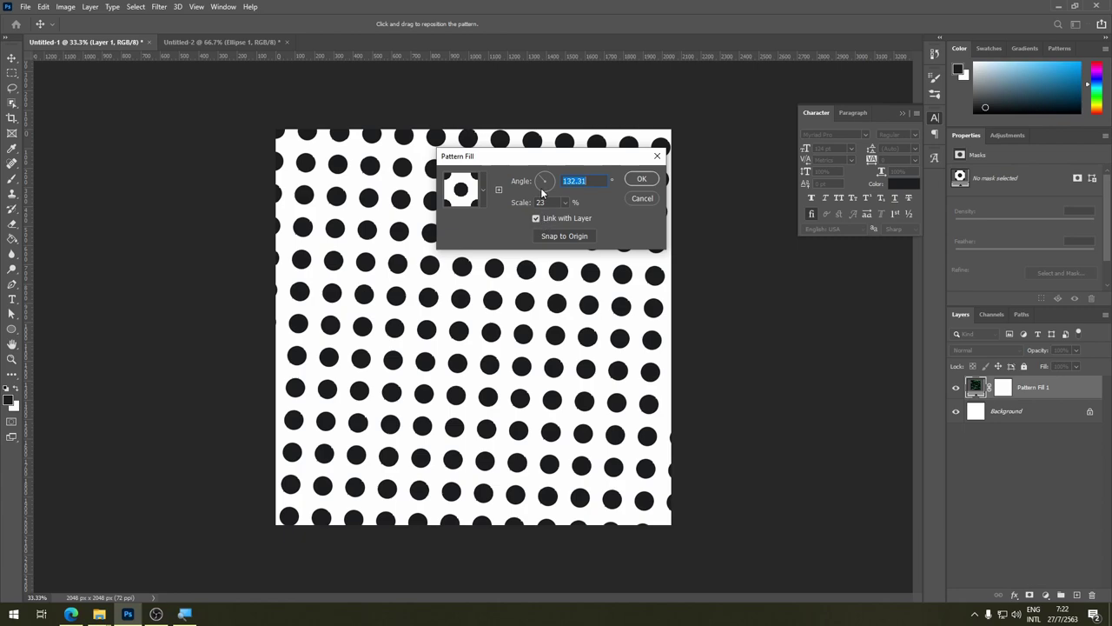
pyautogui.moveTo(538, 180); pyautogui.dragTo(593, 180)
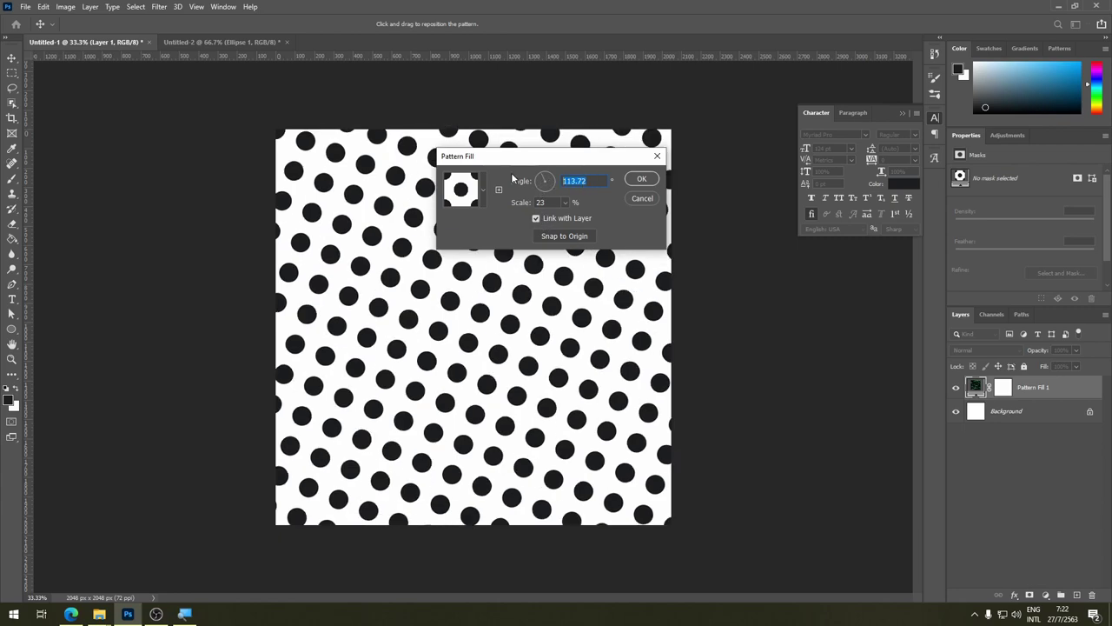
pyautogui.write('0')
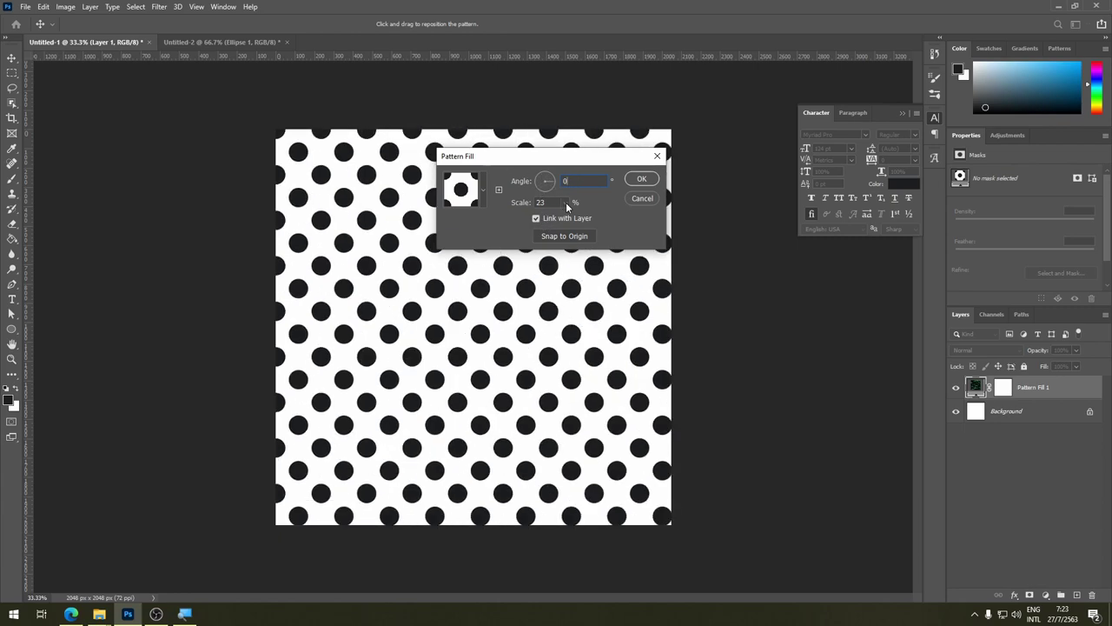
pyautogui.press('Tab')
pyautogui.write('25')
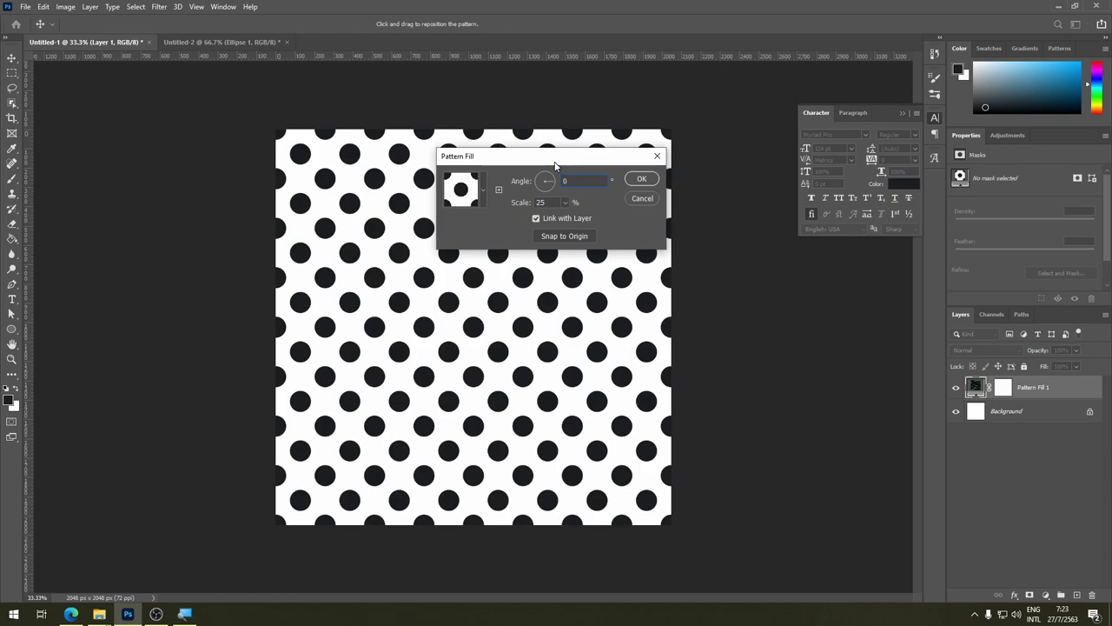
pyautogui.moveTo(546, 158); pyautogui.dragTo(710, 132)
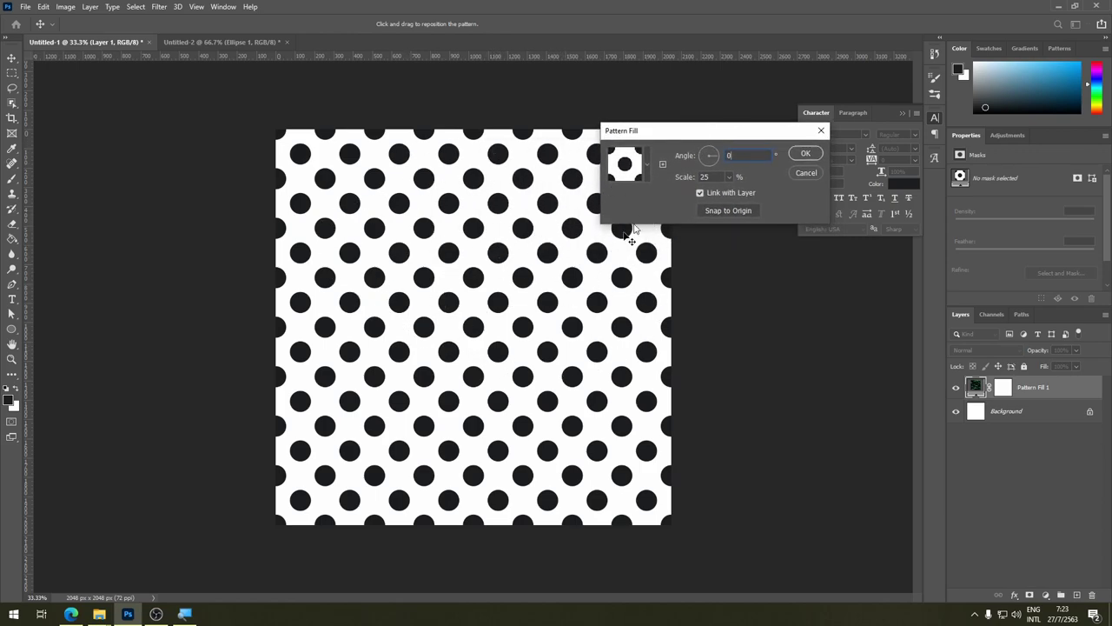
pyautogui.click(800, 156)
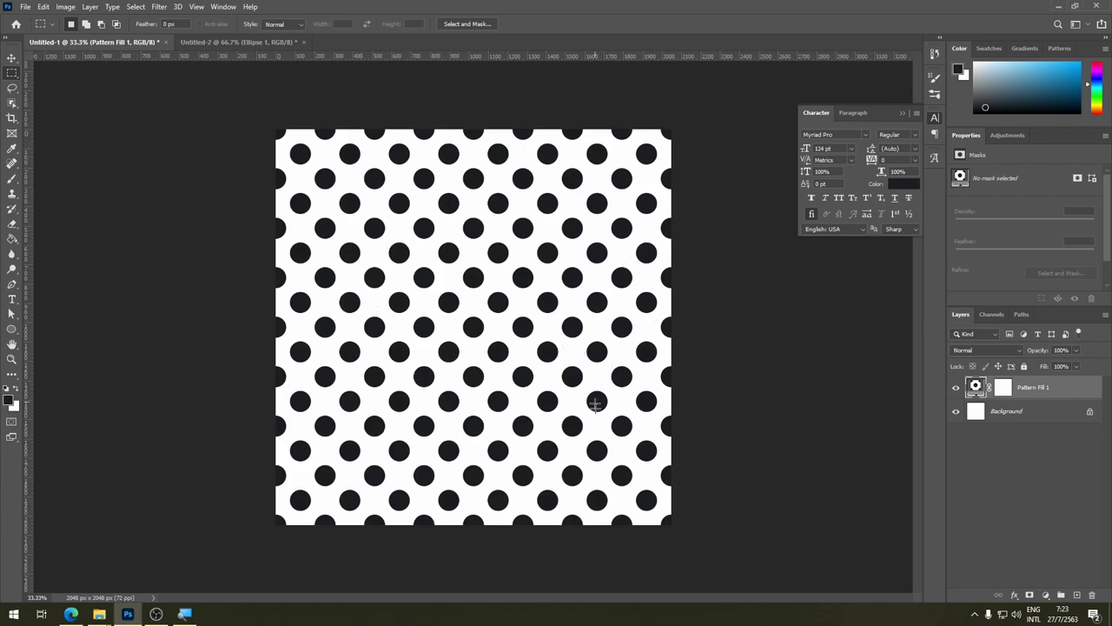
# Invert the Pattern Fill 1 layer mask to solid black, hiding all dots.
pyautogui.click(1003, 393)
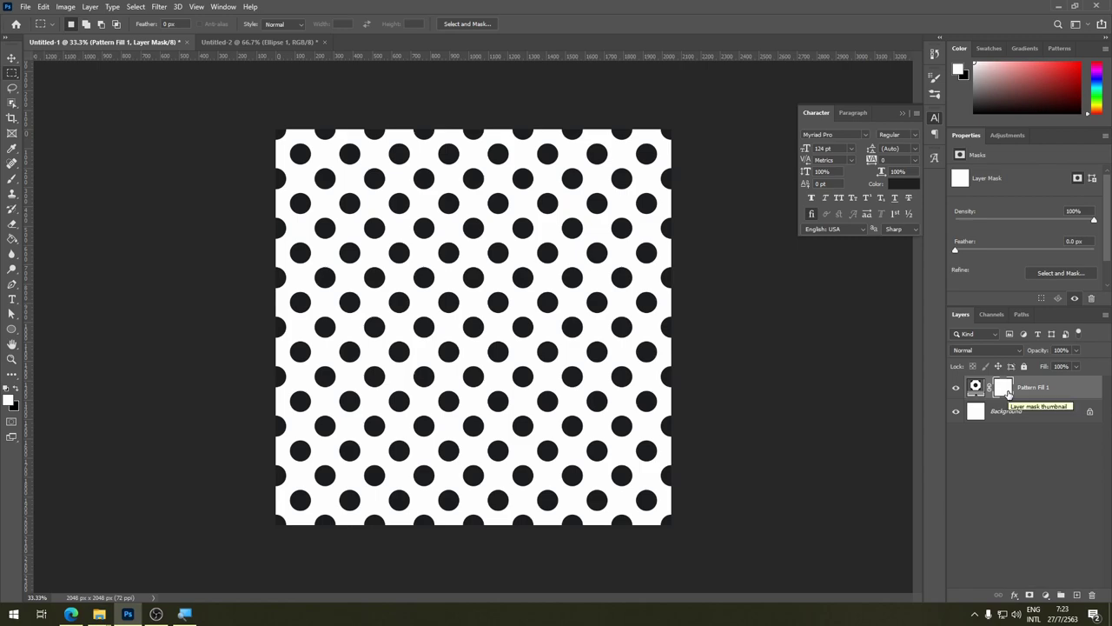
pyautogui.moveTo(1008, 392); pyautogui.dragTo(1009, 394)
pyautogui.hotkey('ctrl', 'i')
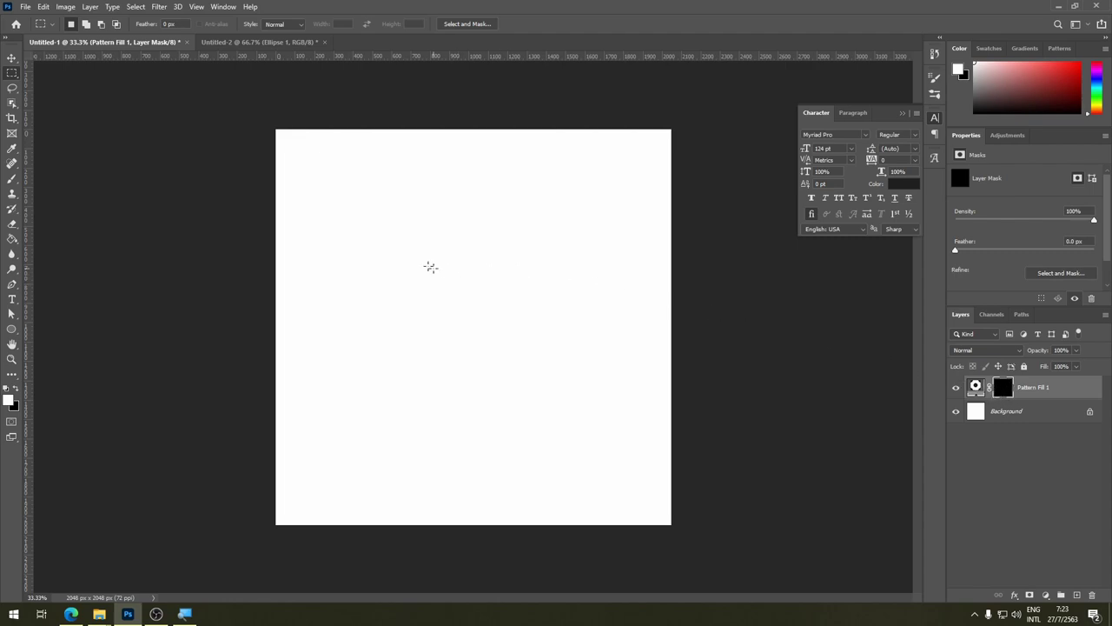
pyautogui.click(12, 178)
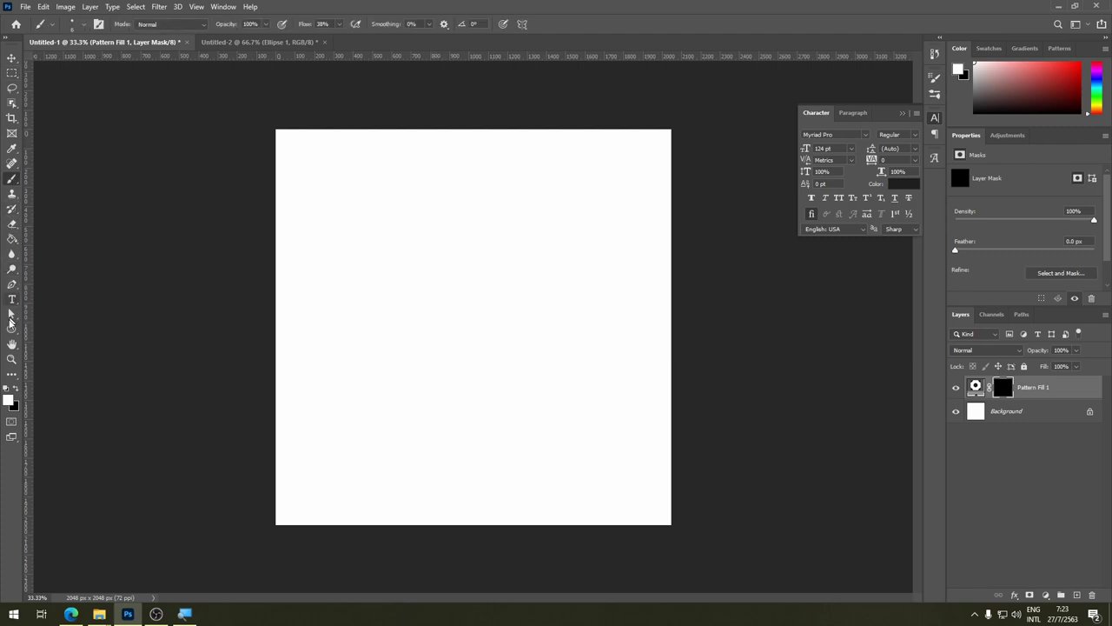
# Draw a closed eight-point polygon path in the middle of the canvas with the Pen tool.
pyautogui.click(14, 330)
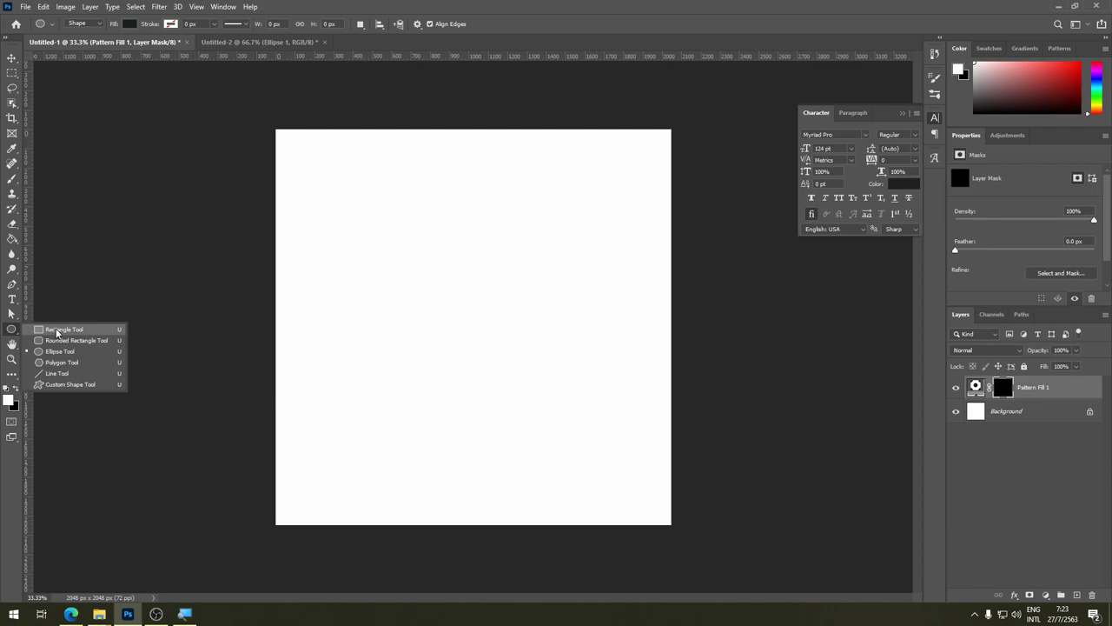
pyautogui.click(13, 285)
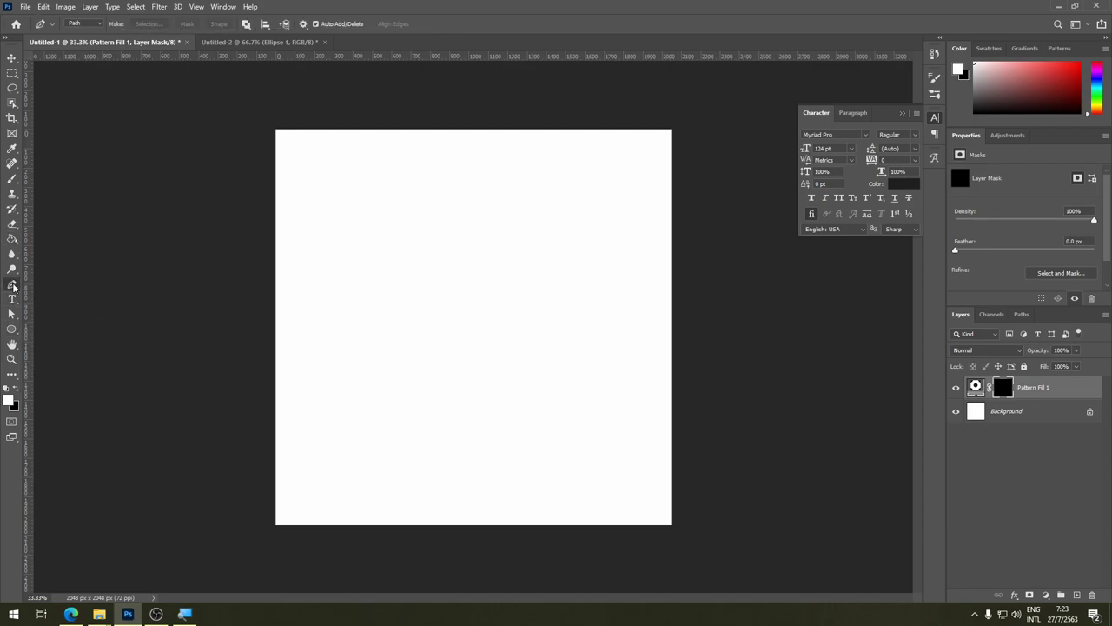
pyautogui.click(324, 402)
pyautogui.click(362, 268)
pyautogui.click(498, 216)
pyautogui.click(587, 350)
pyautogui.click(543, 436)
pyautogui.click(456, 482)
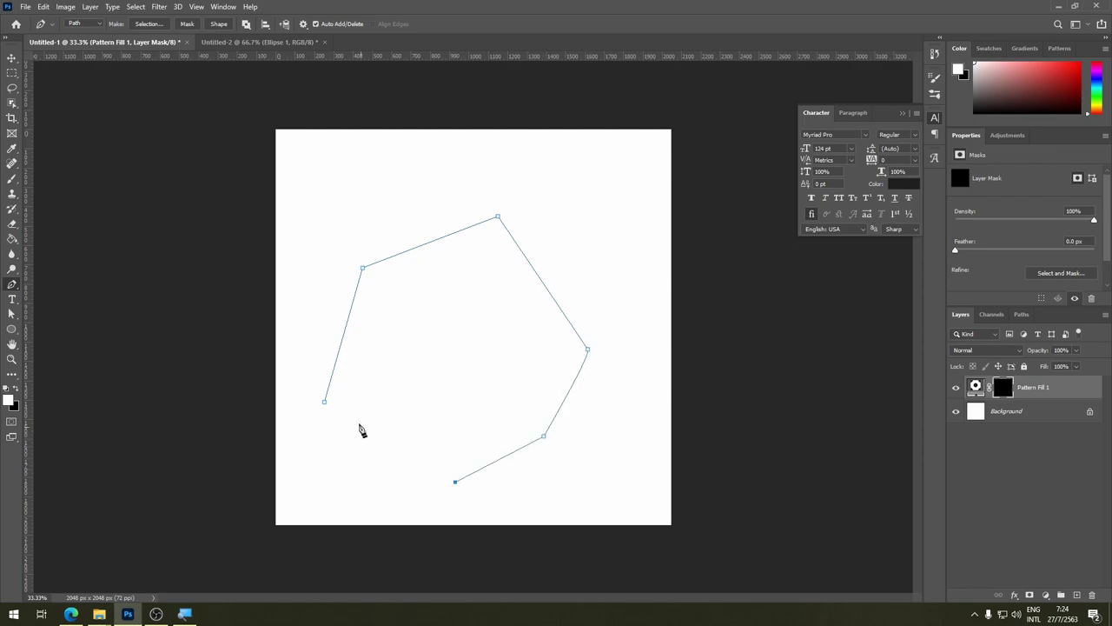
pyautogui.click(357, 419)
pyautogui.click(324, 402)
# Convert the polygon path into a selection with no feathering, targeting the Pattern Fill 1 mask.
pyautogui.click(186, 23)
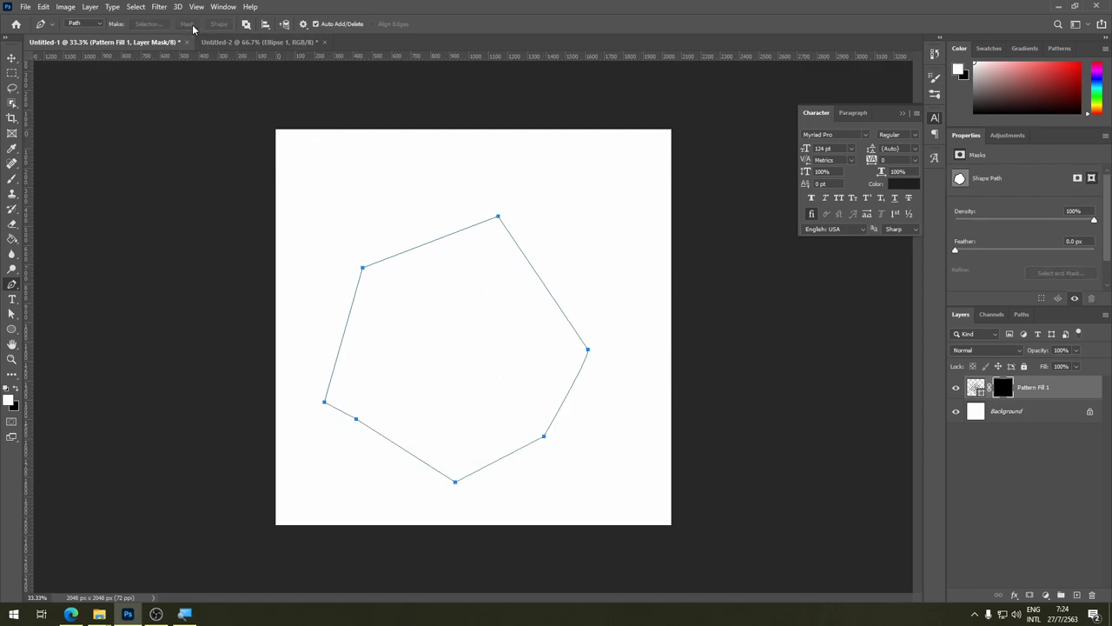
pyautogui.hotkey('ctrl', 'z')
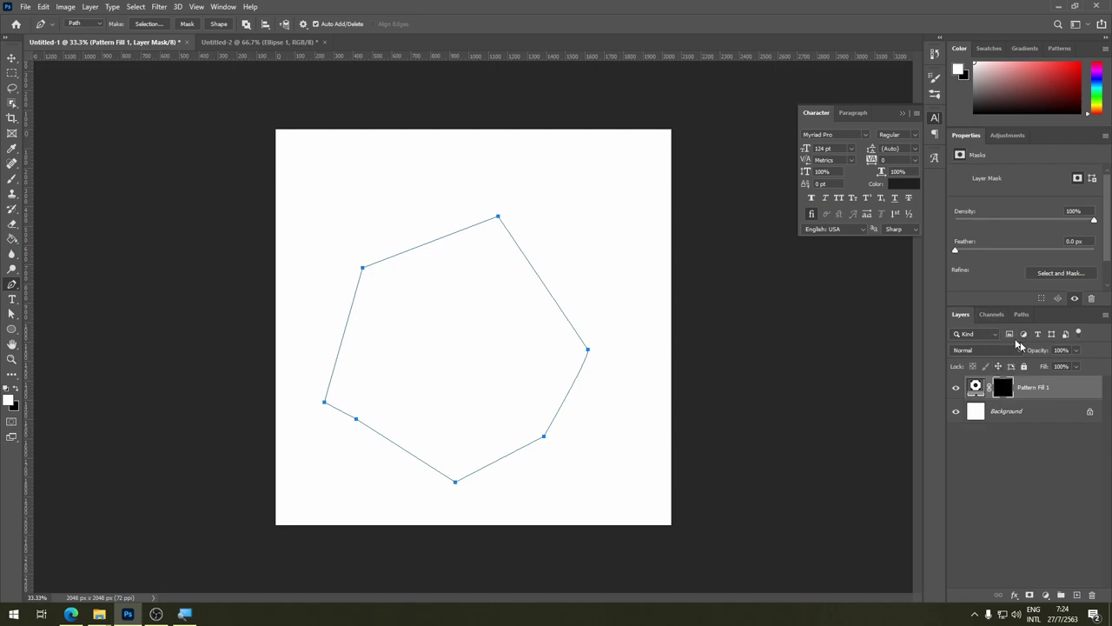
pyautogui.rightClick(589, 354)
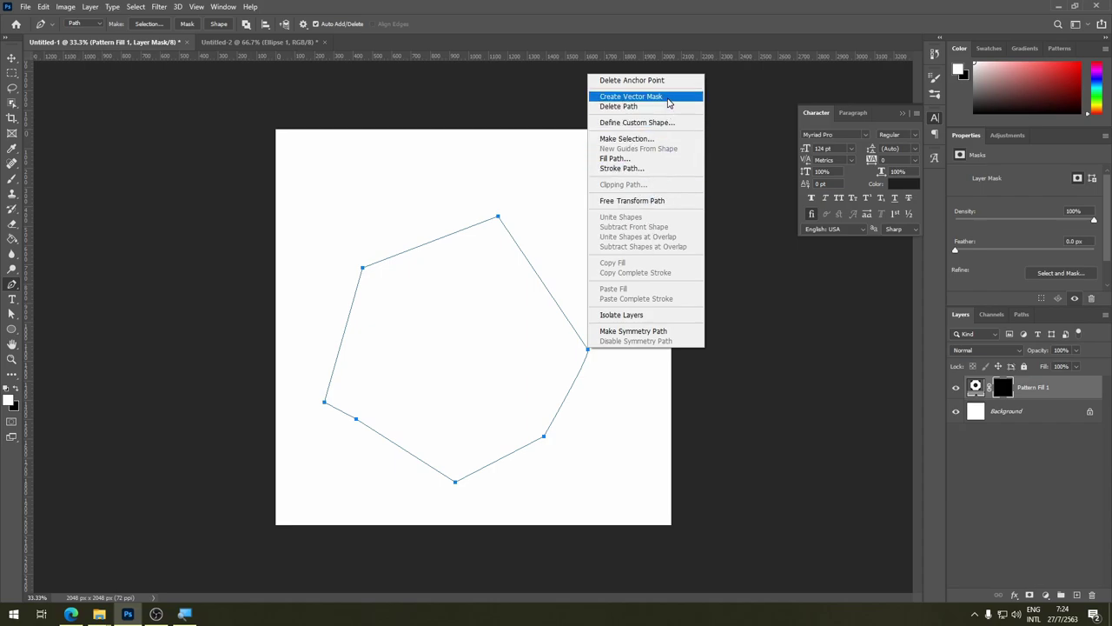
pyautogui.click(668, 97)
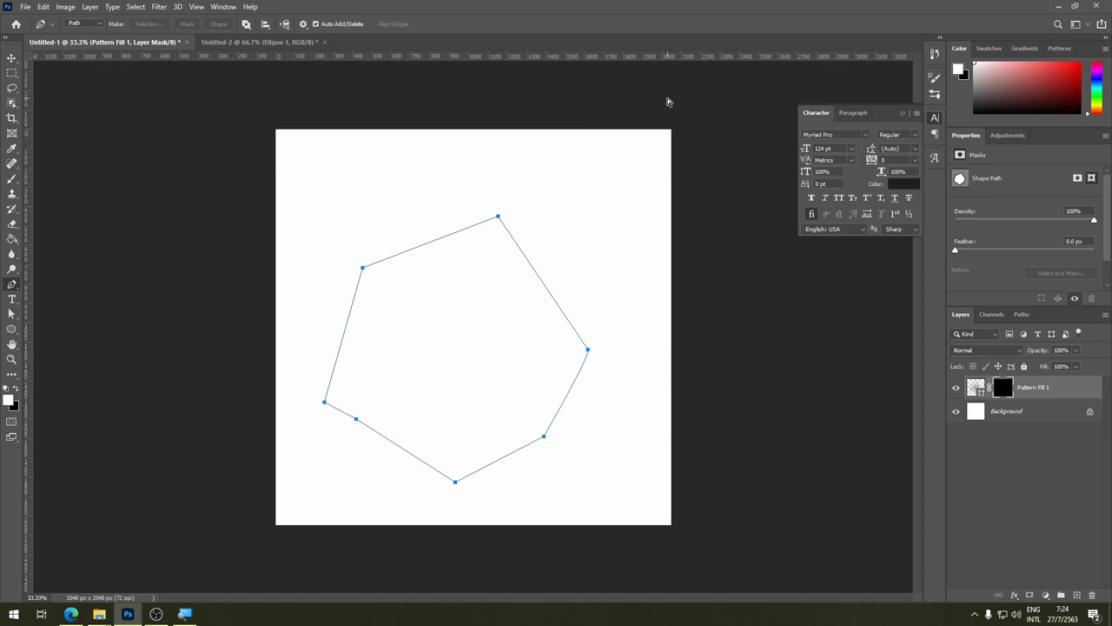
pyautogui.click(975, 388)
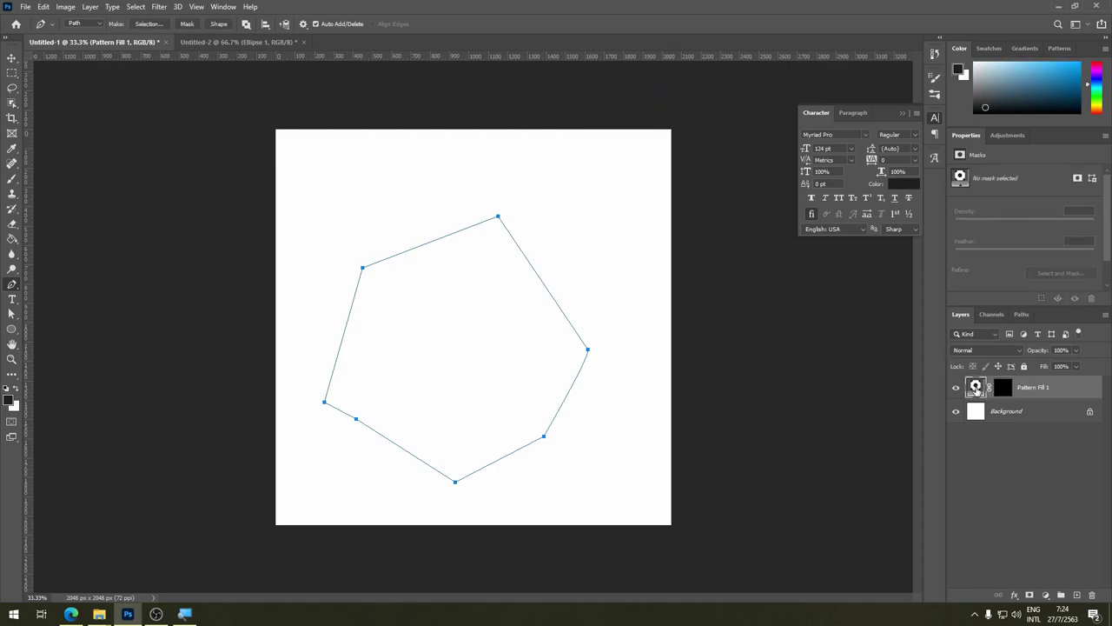
pyautogui.rightClick(975, 388)
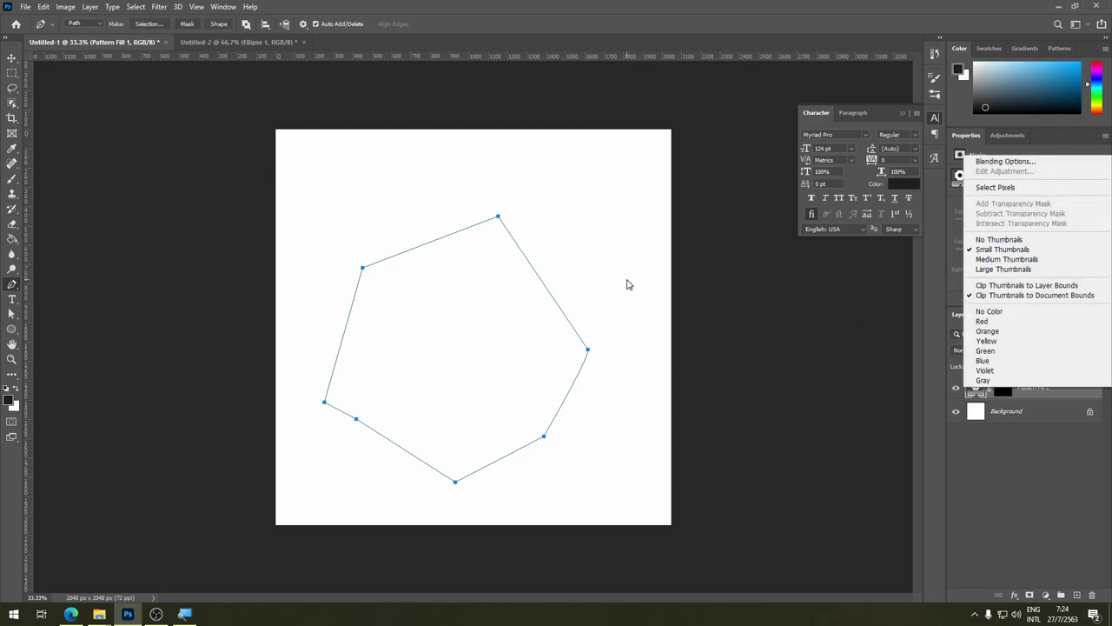
pyautogui.rightClick(547, 296)
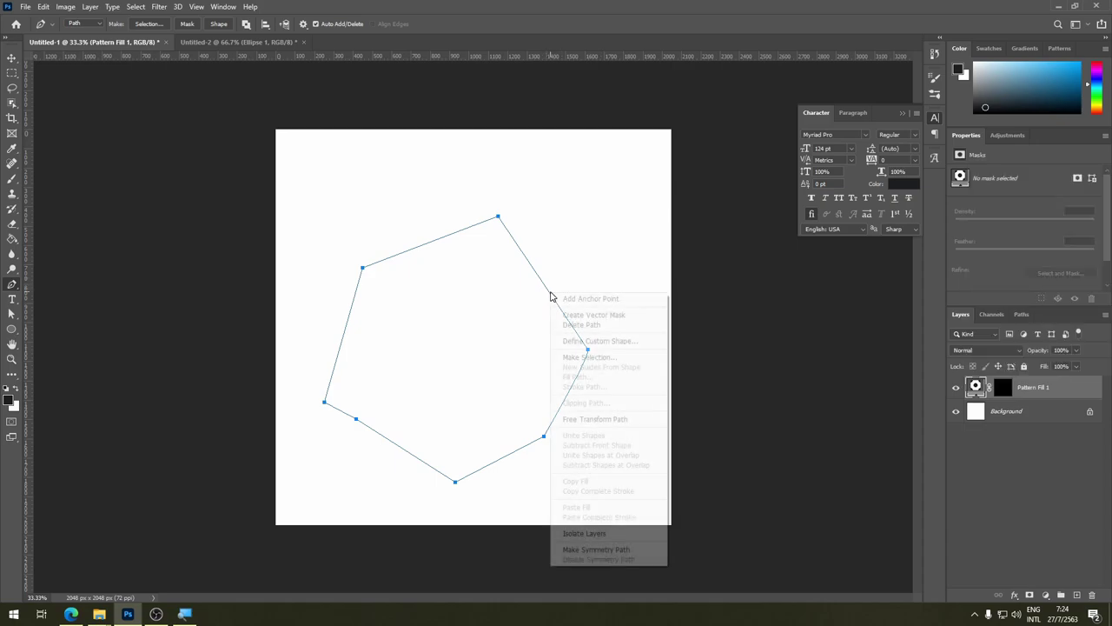
pyautogui.click(601, 316)
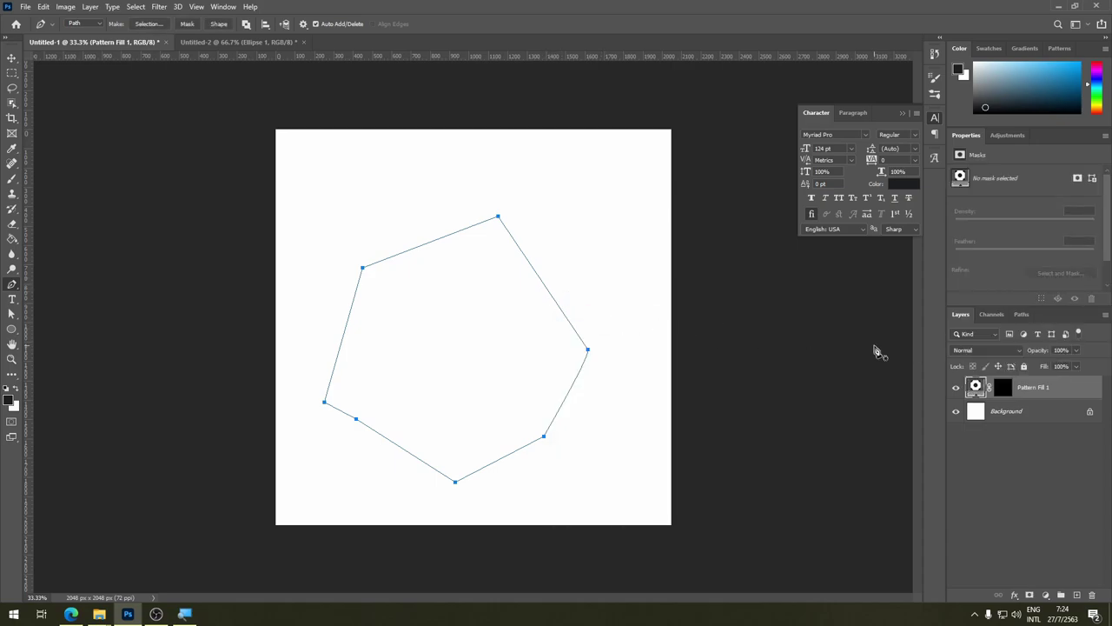
pyautogui.click(1003, 388)
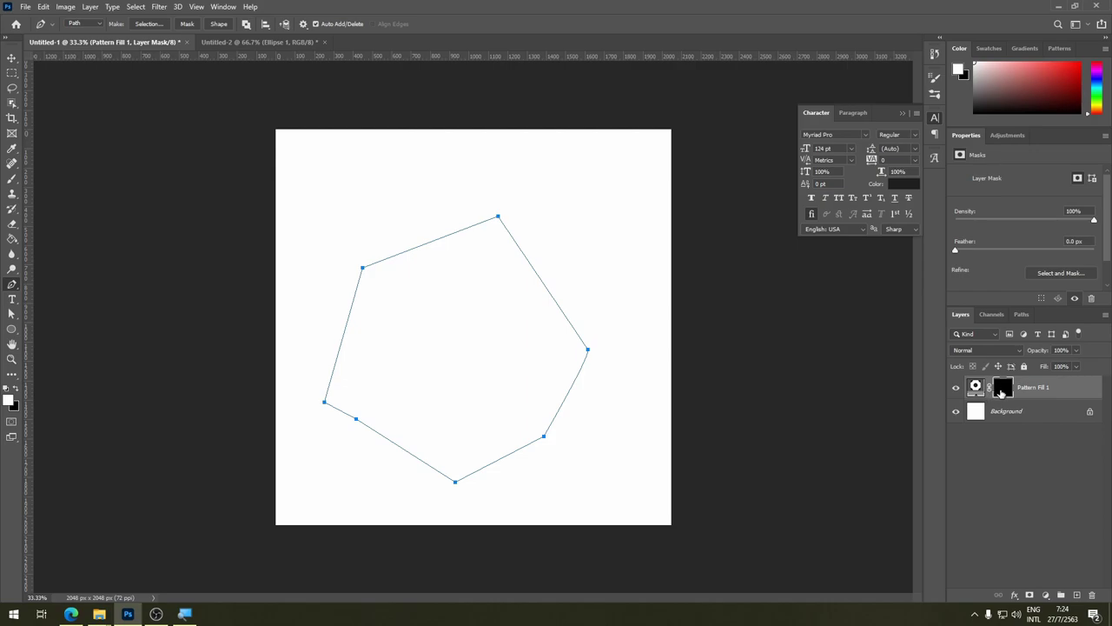
pyautogui.click(553, 299)
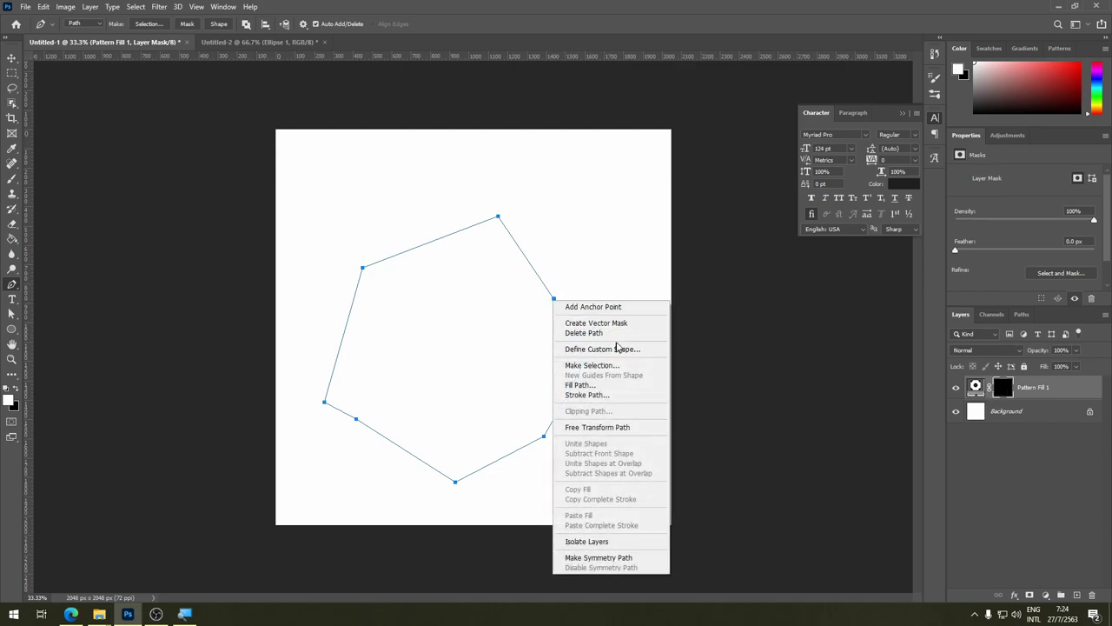
pyautogui.click(604, 365)
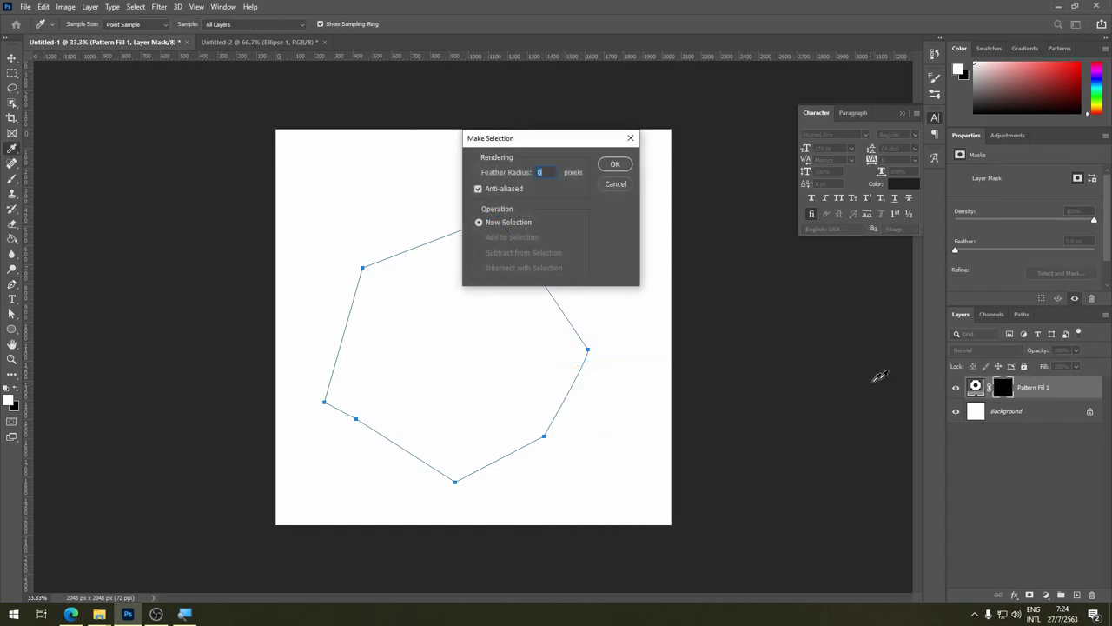
pyautogui.click(614, 165)
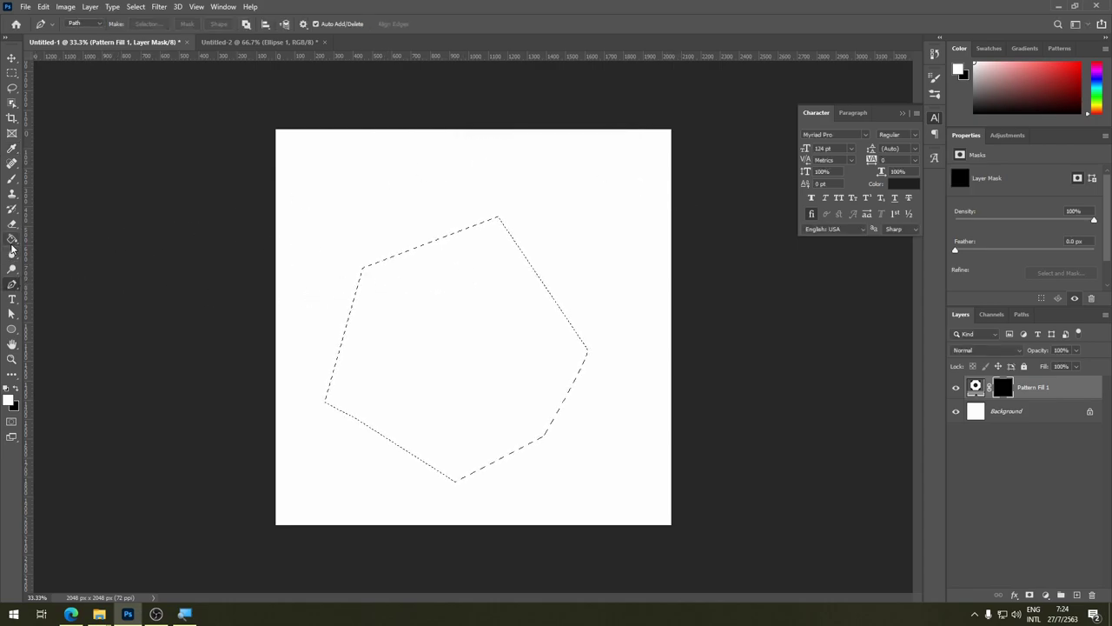
# Fill the polygon selection on the mask with white using the Paint Bucket, then deselect.
pyautogui.click(13, 238)
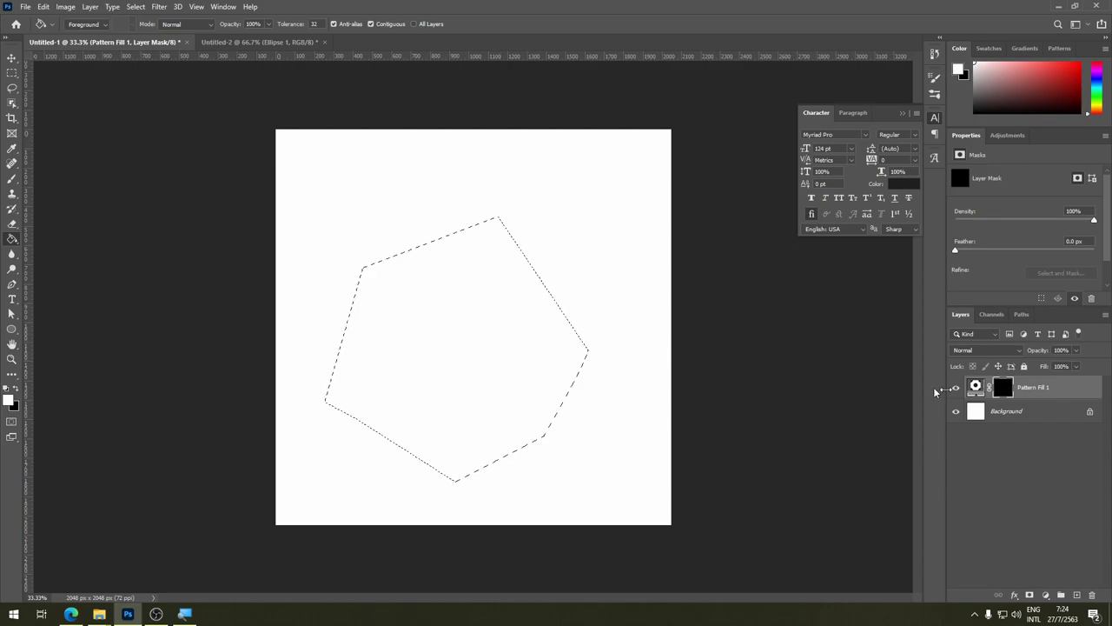
pyautogui.click(469, 381)
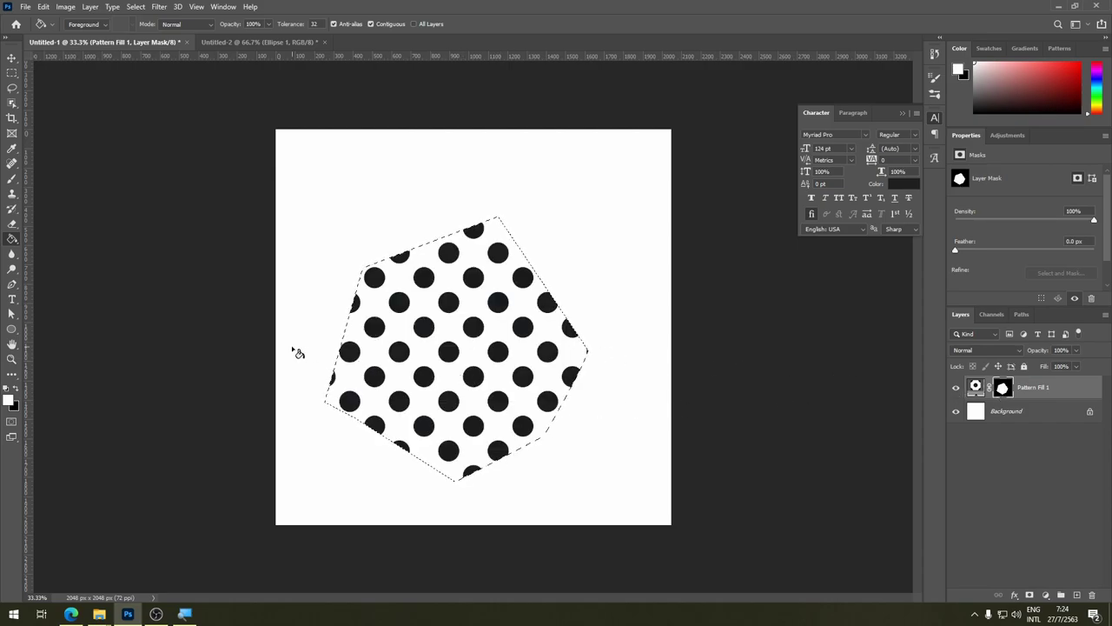
pyautogui.hotkey('ctrl', 'd')
pyautogui.click(975, 387)
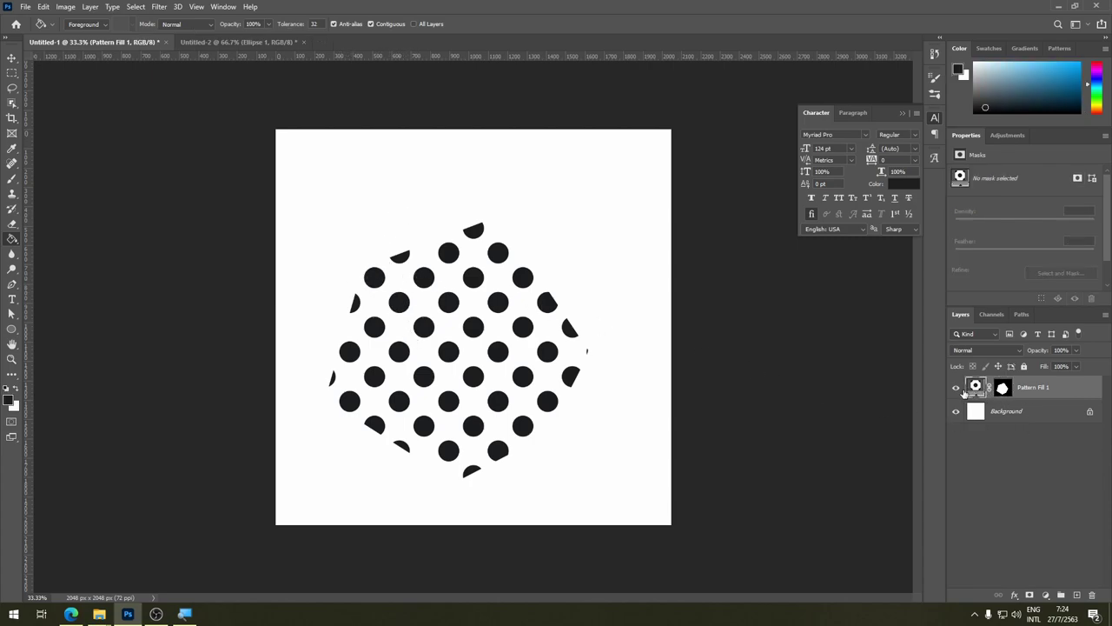
pyautogui.click(1003, 389)
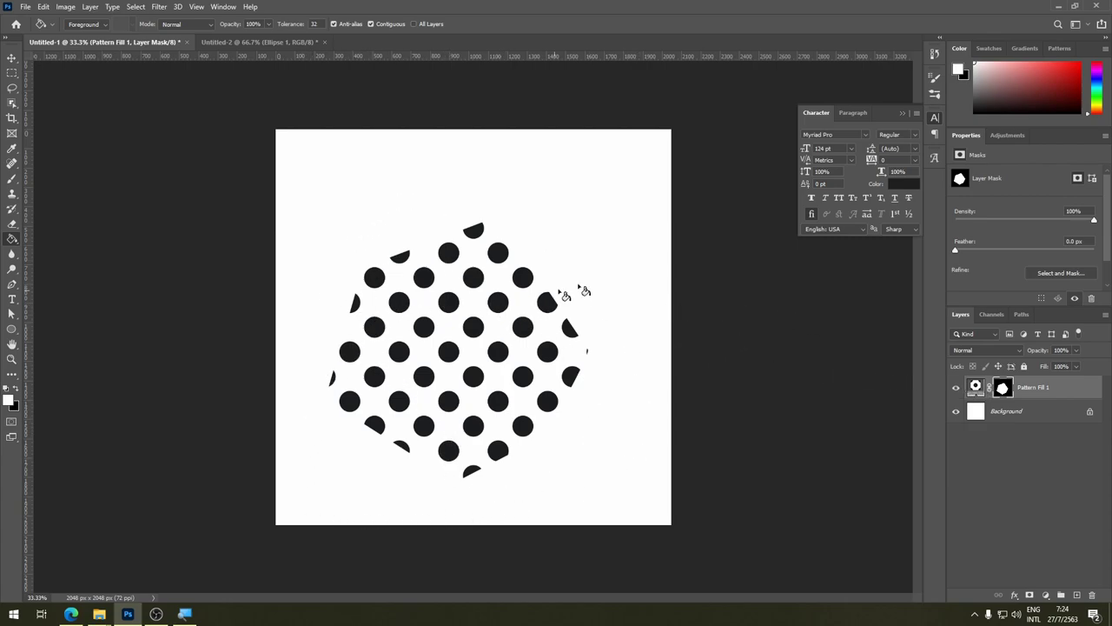
pyautogui.click(976, 387)
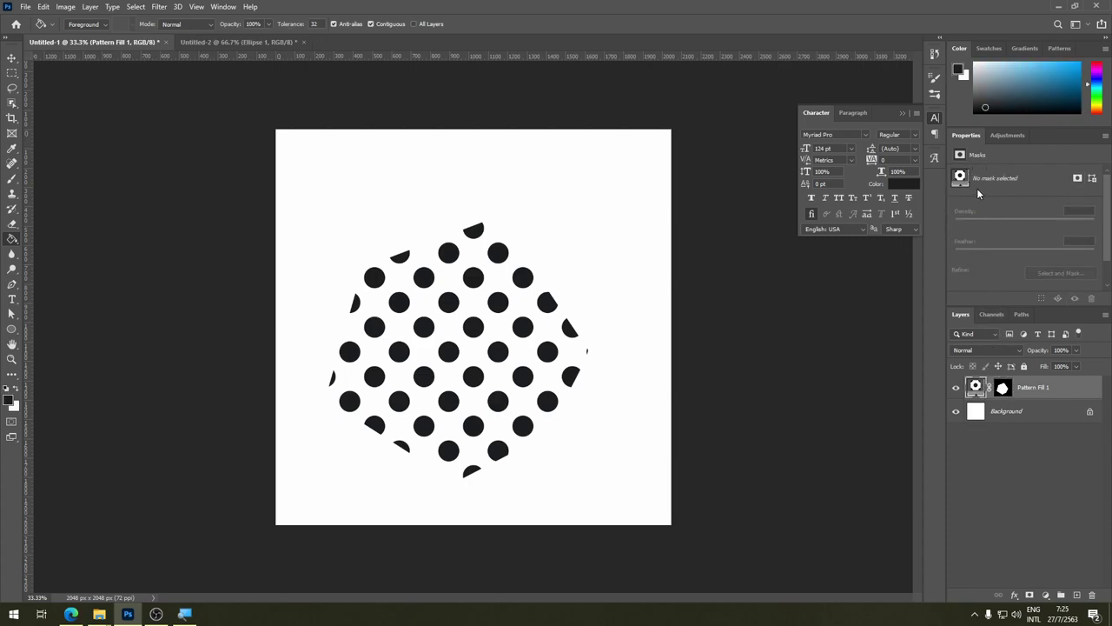
# Change the Pattern Fill 1 scale from 25% to 12%.
pyautogui.doubleClick(976, 386)
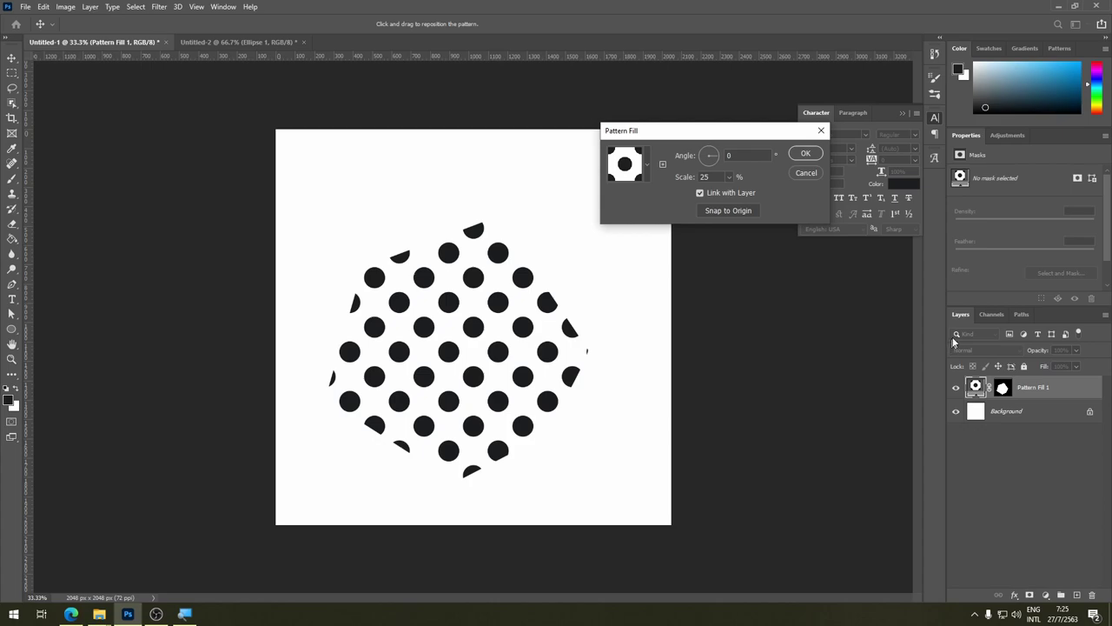
pyautogui.click(807, 173)
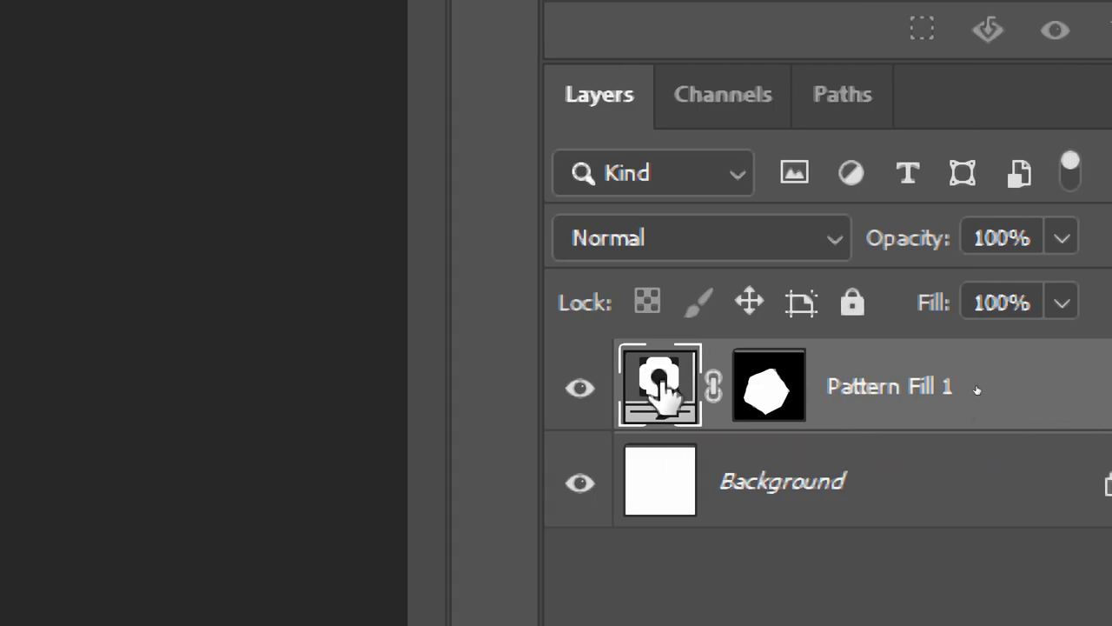
pyautogui.doubleClick(660, 388)
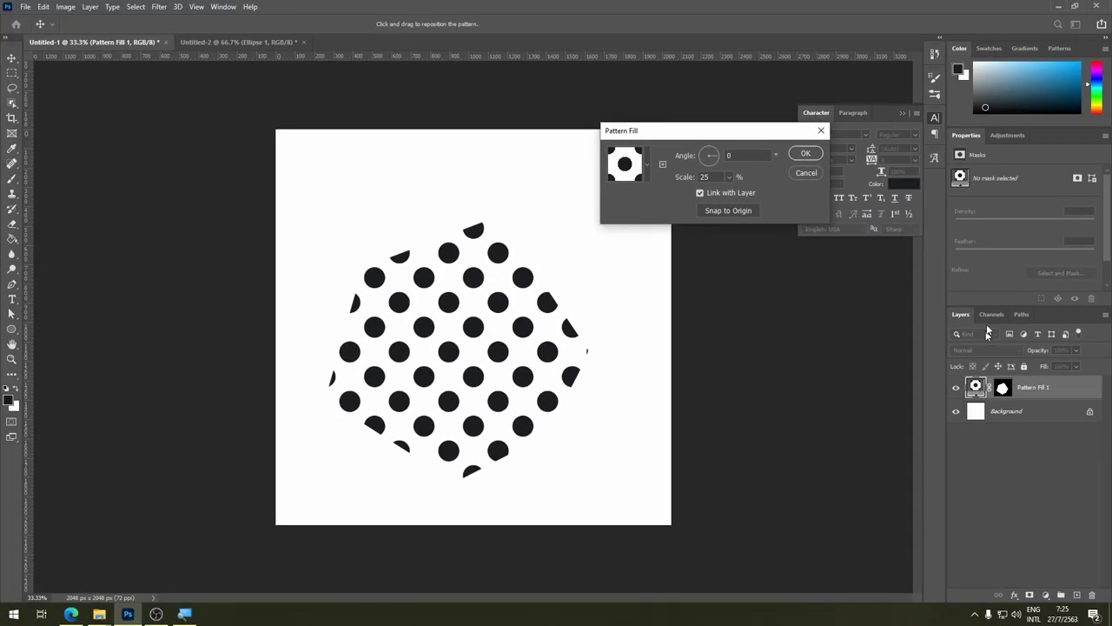
pyautogui.click(732, 177)
pyautogui.moveTo(729, 195); pyautogui.dragTo(727, 194)
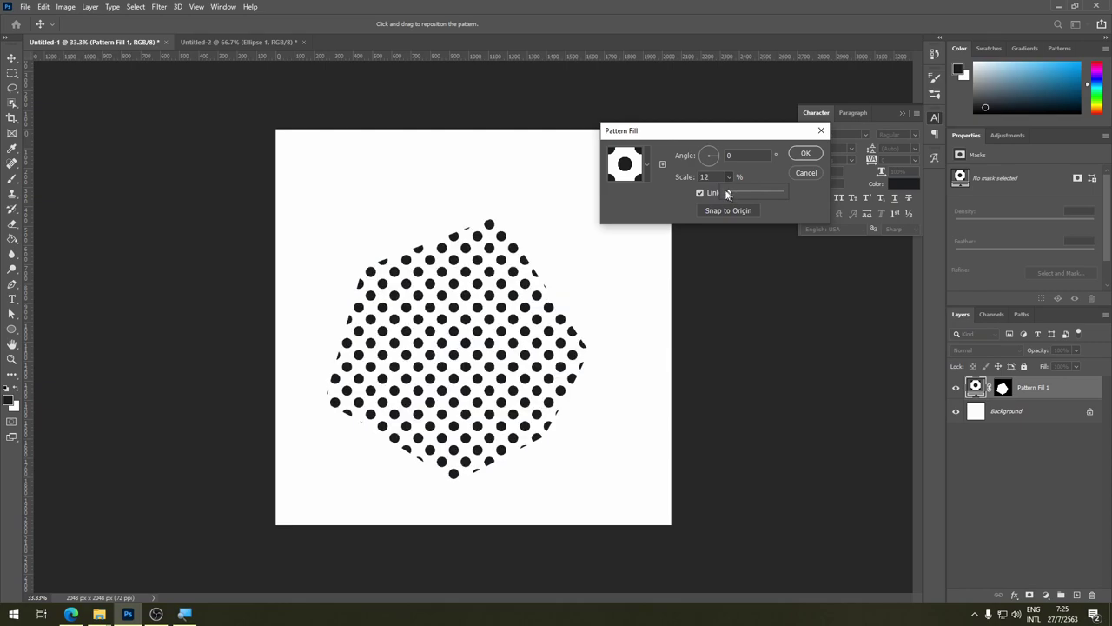
pyautogui.click(805, 153)
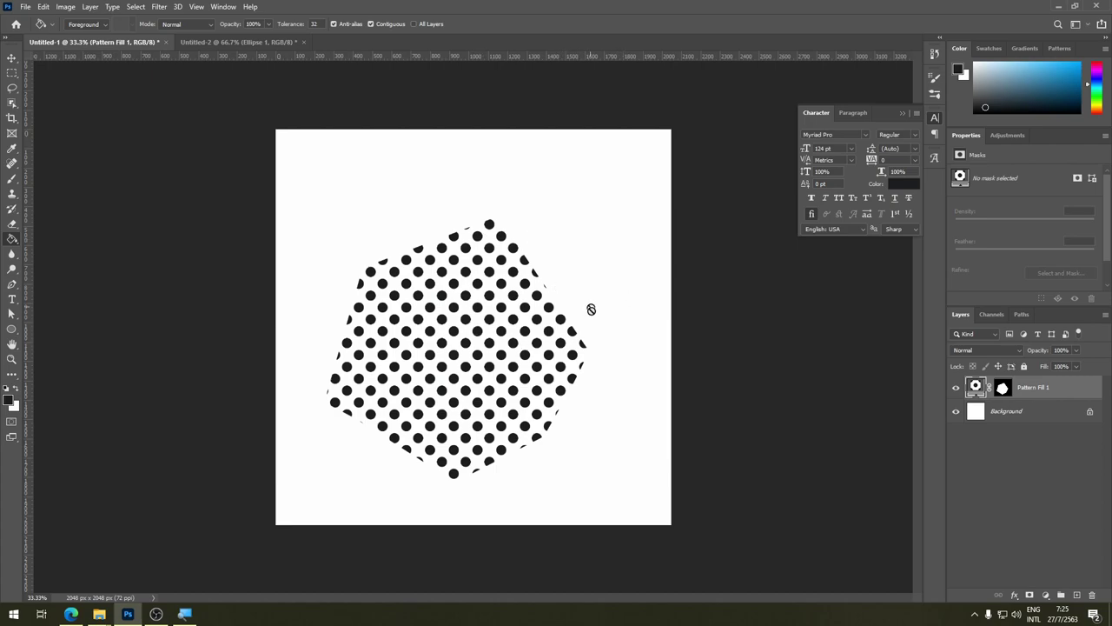
# Delete the Pattern Fill 1 layer by dragging it to the trash.
pyautogui.click(46, 7)
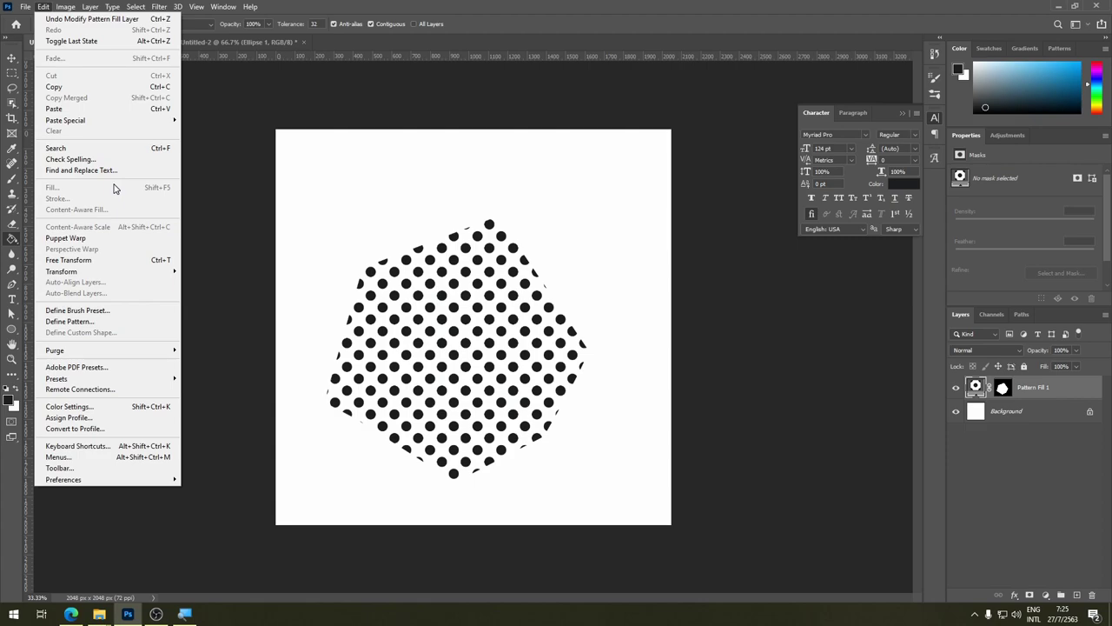
pyautogui.click(1061, 388)
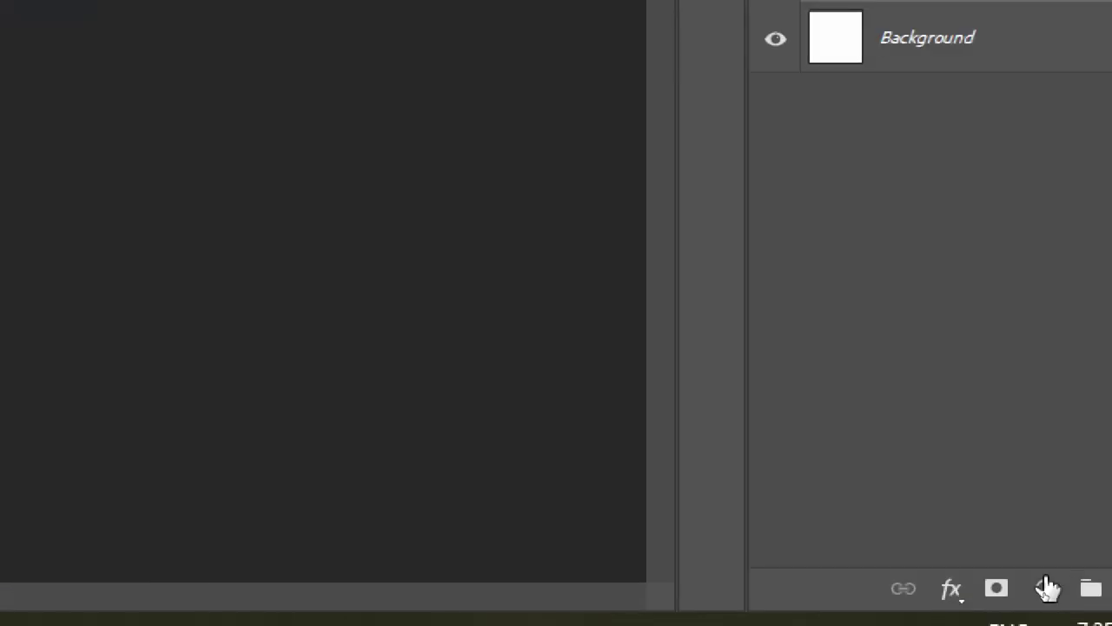
pyautogui.click(1043, 598)
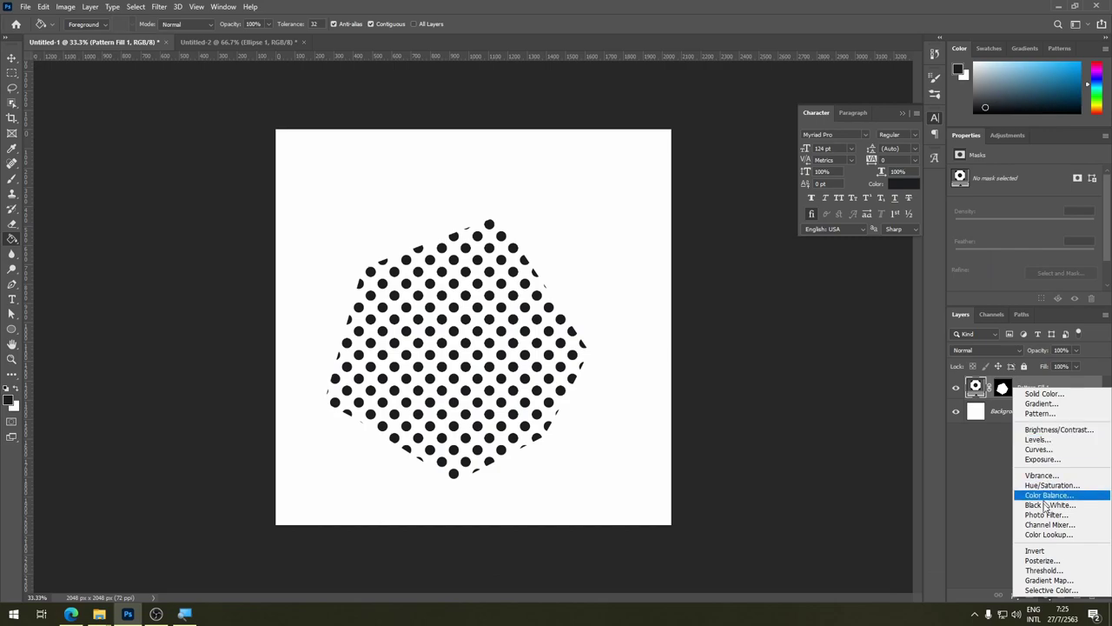
pyautogui.press('Escape')
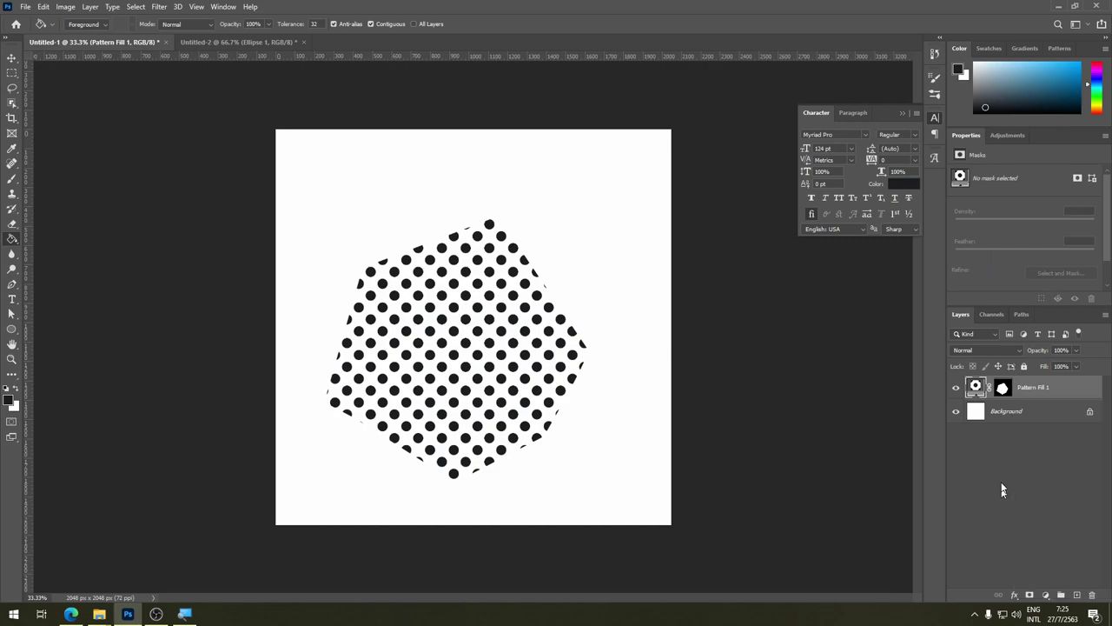
pyautogui.moveTo(1059, 387); pyautogui.dragTo(1092, 595)
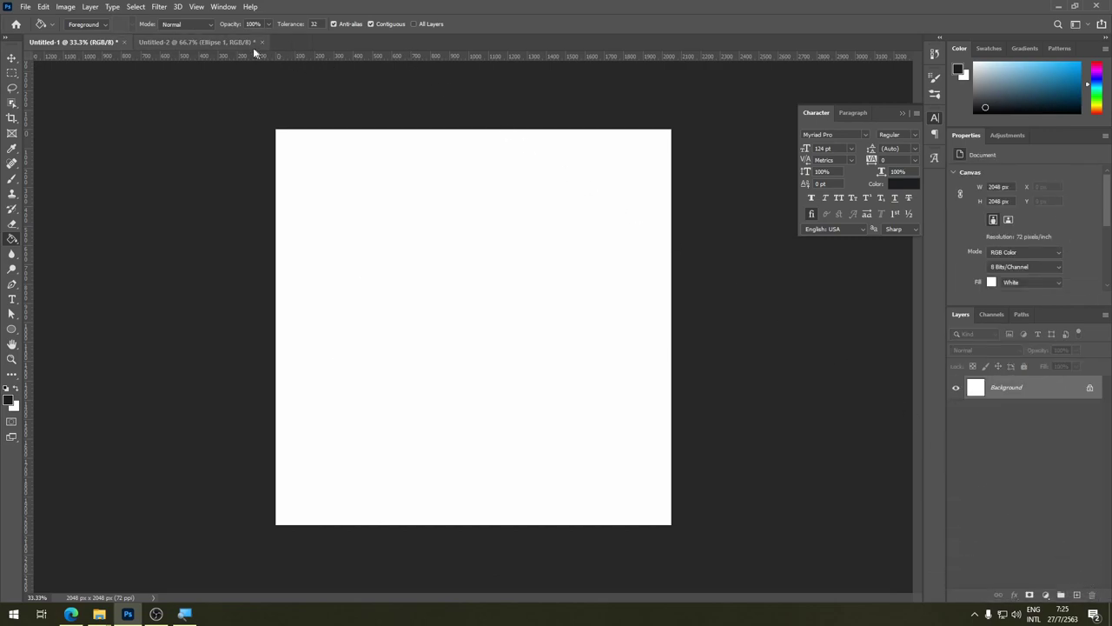
# In Untitled-2, select all five Ellipse 1 layers and delete them.
pyautogui.click(208, 41)
pyautogui.hotkey('ctrl', 'a')
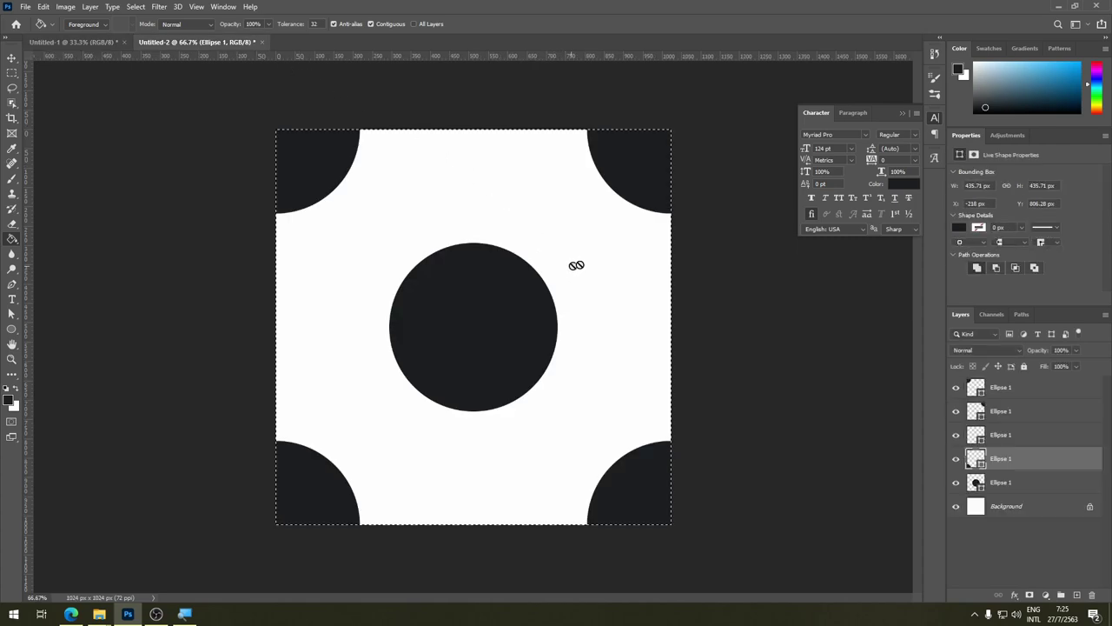
pyautogui.click(1053, 483)
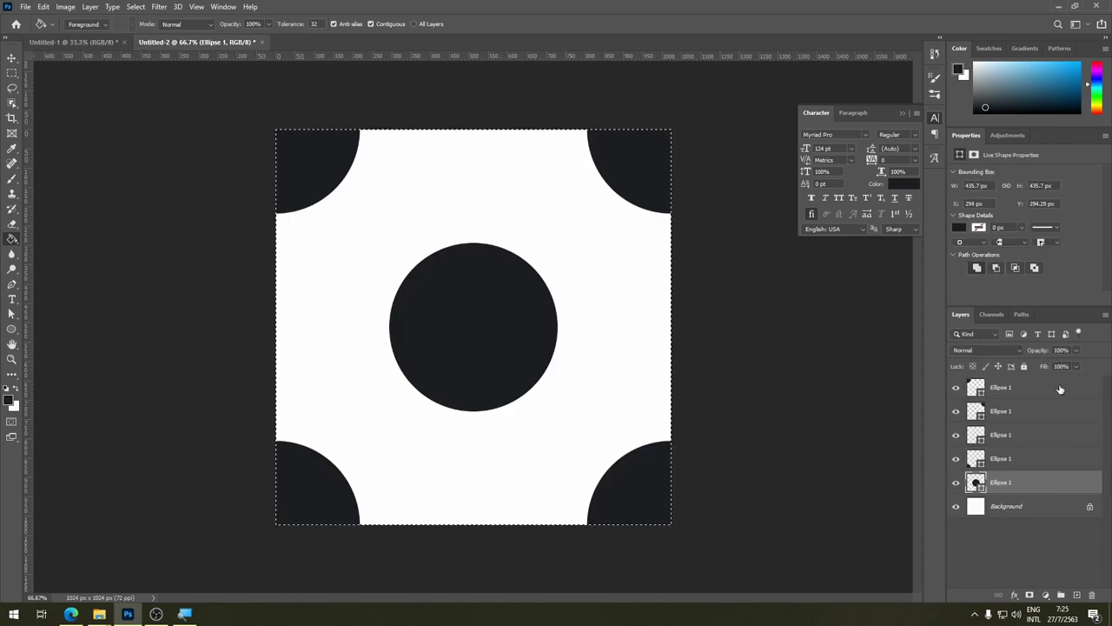
pyautogui.keyDown('shift'); pyautogui.click(1060, 389); pyautogui.keyUp('shift')
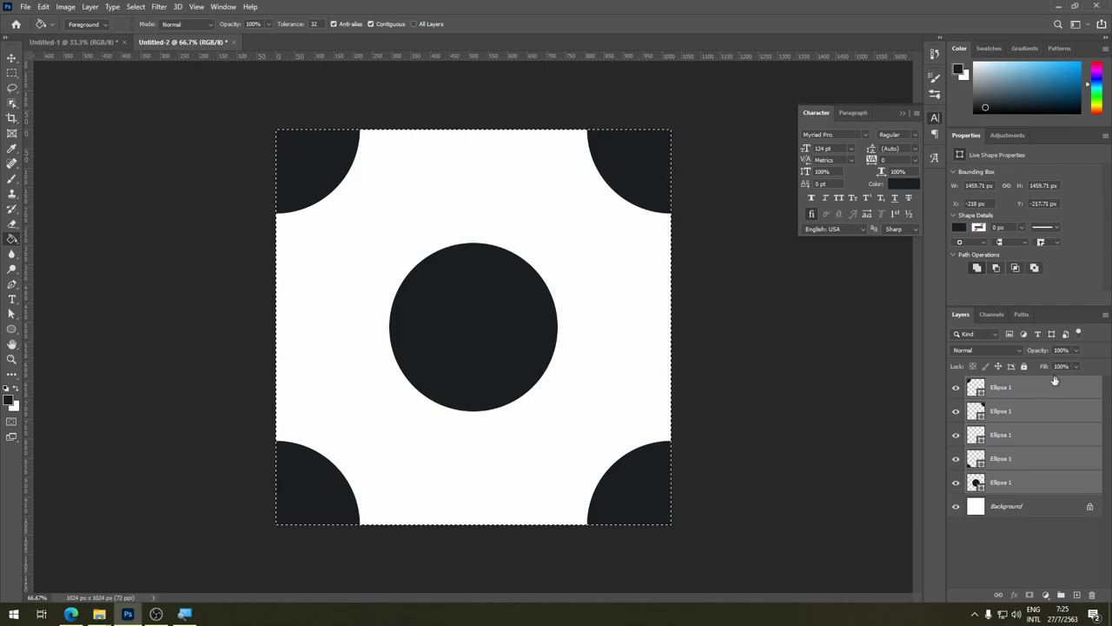
pyautogui.moveTo(1055, 464); pyautogui.dragTo(1092, 594)
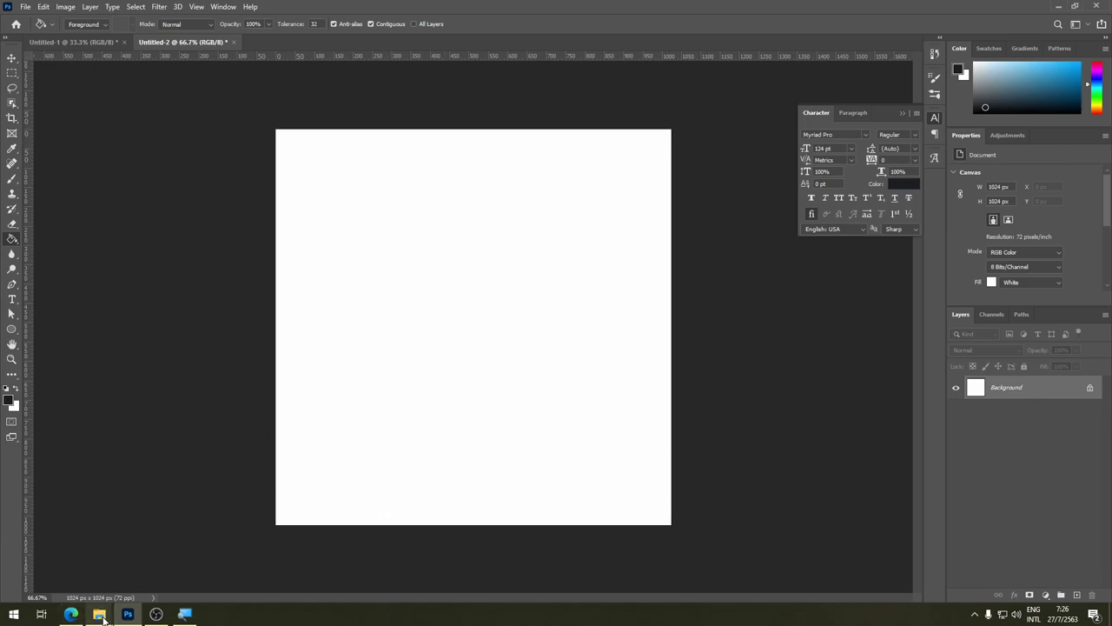
pyautogui.moveTo(99, 614)
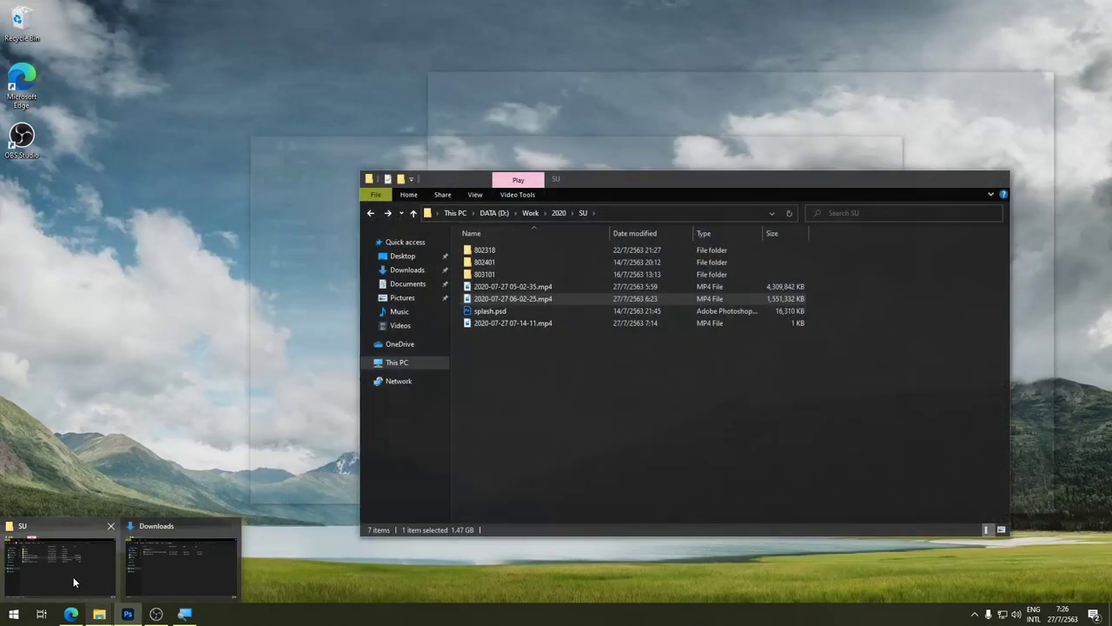
# Place black-cassette-tape-on-white-wooden-table-1393318.jpg from 803101 > Source into Untitled-2.
pyautogui.click(73, 574)
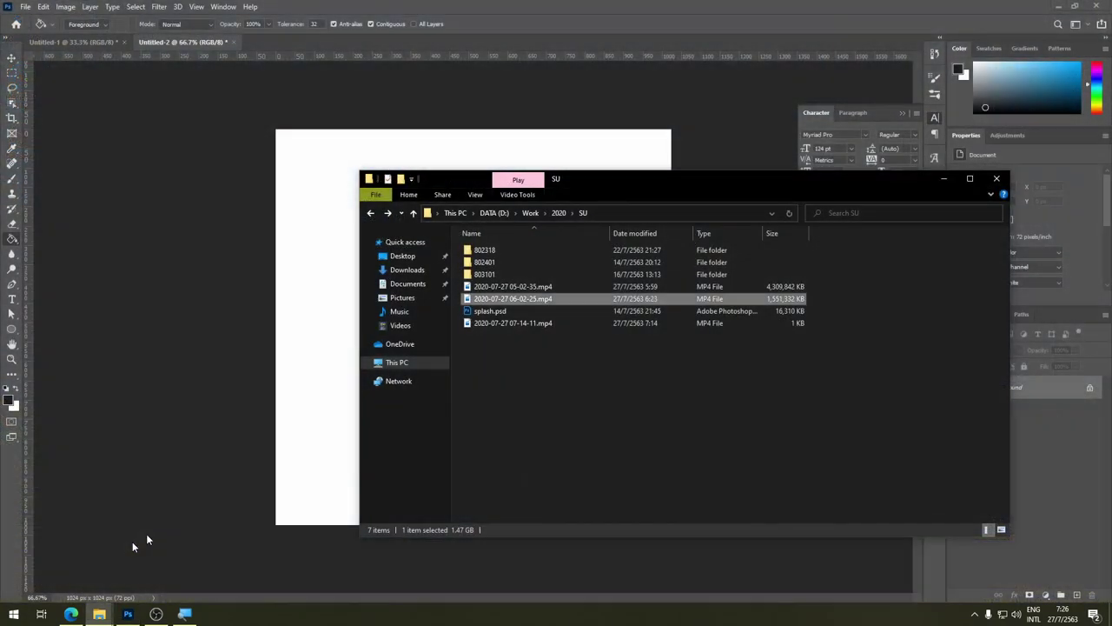
pyautogui.doubleClick(495, 274)
pyautogui.doubleClick(495, 251)
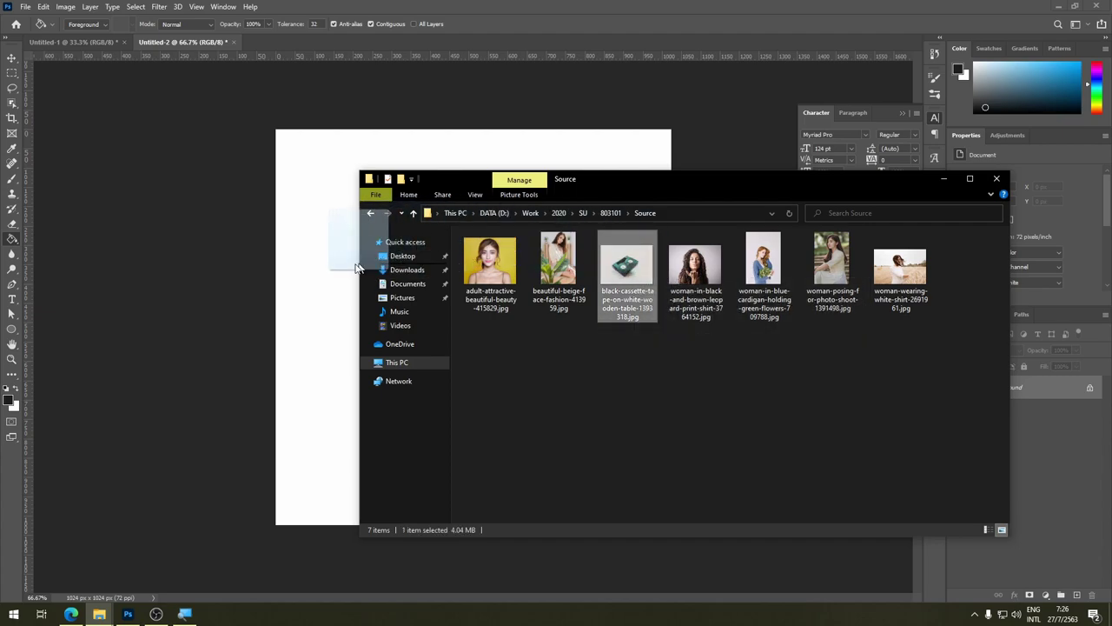
pyautogui.moveTo(636, 269); pyautogui.dragTo(349, 268)
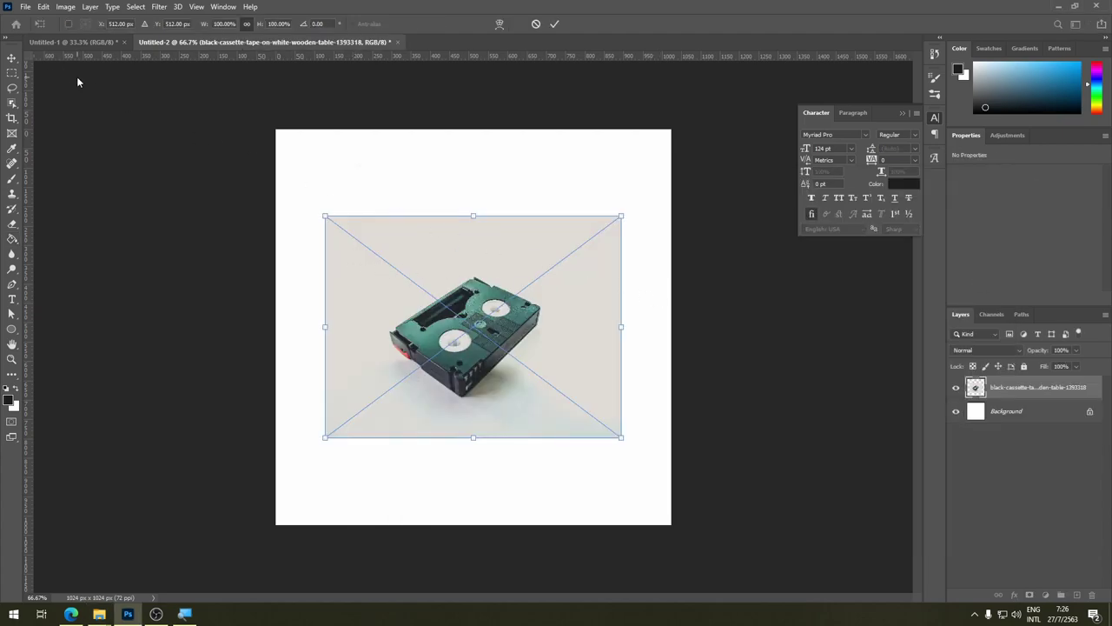
pyautogui.press('Return')
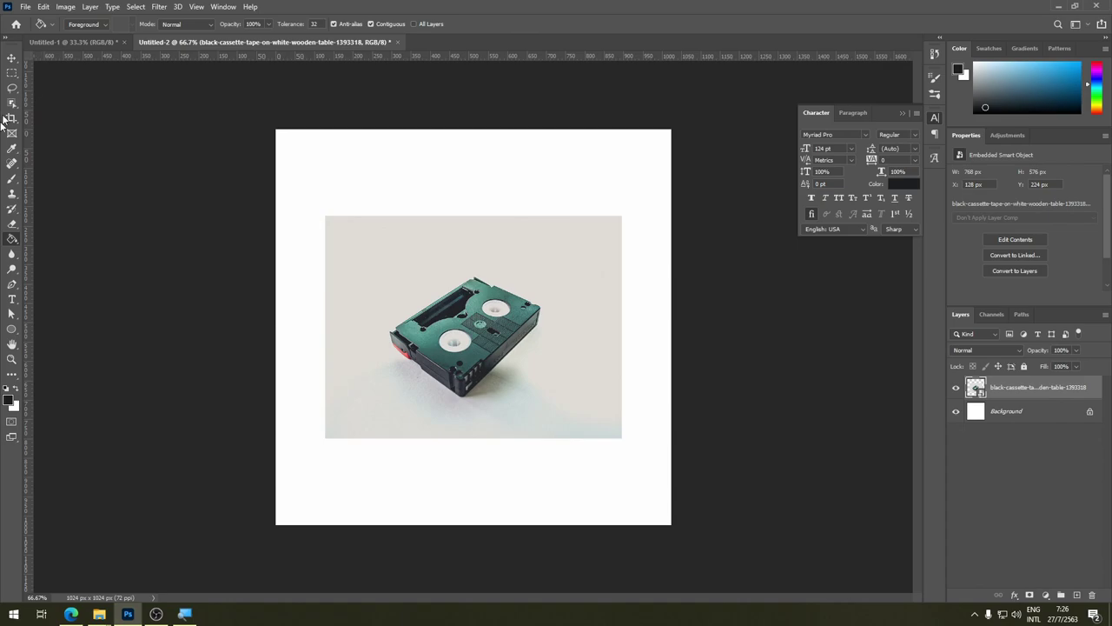
# Trace the cassette's outline with Pen anchor points while zoomed in, then return to 100%.
pyautogui.click(12, 284)
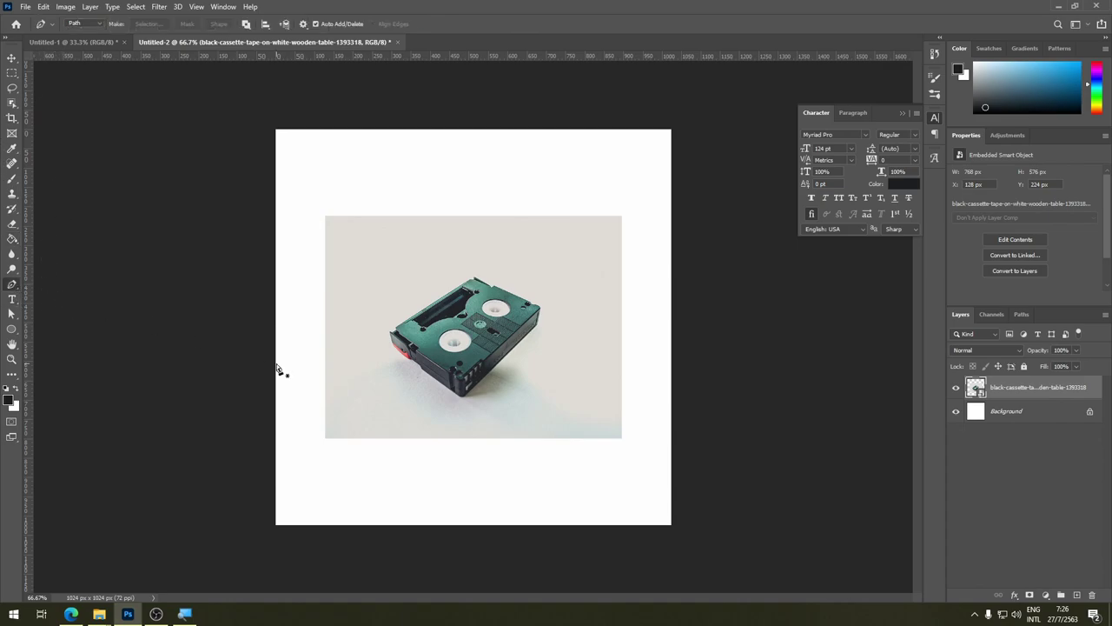
pyautogui.hotkey('ctrl', '+')
pyautogui.hotkey('ctrl', '+')
pyautogui.hotkey('ctrl', '+')
pyautogui.hotkey('ctrl', '+')
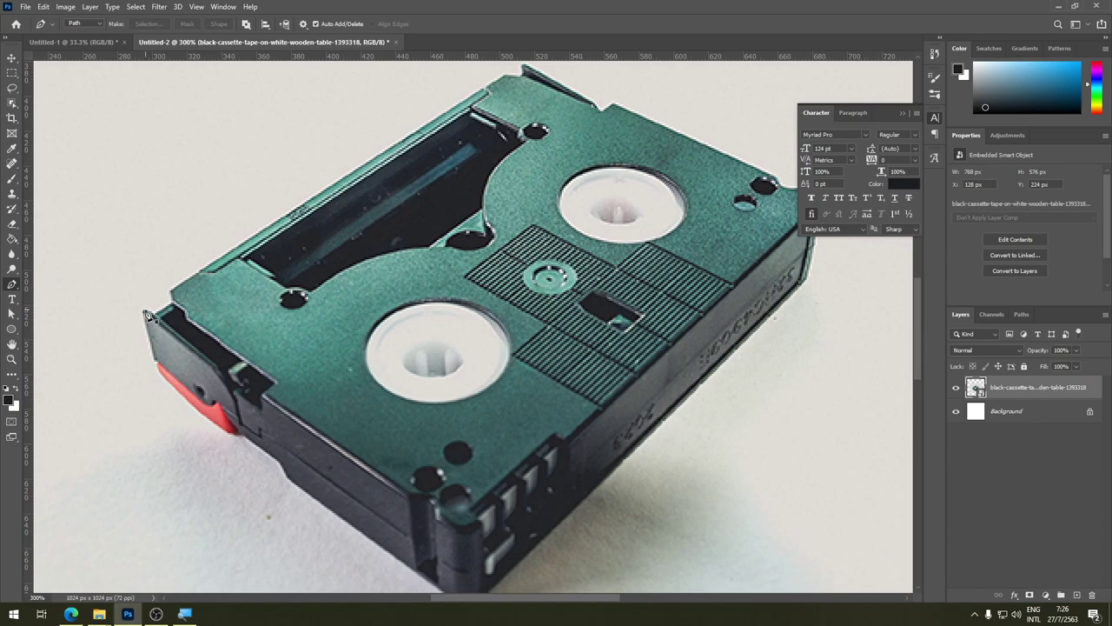
pyautogui.click(144, 311)
pyautogui.click(500, 77)
pyautogui.hscroll(3, 619, 103)
pyautogui.hscroll(3, 476, 169)
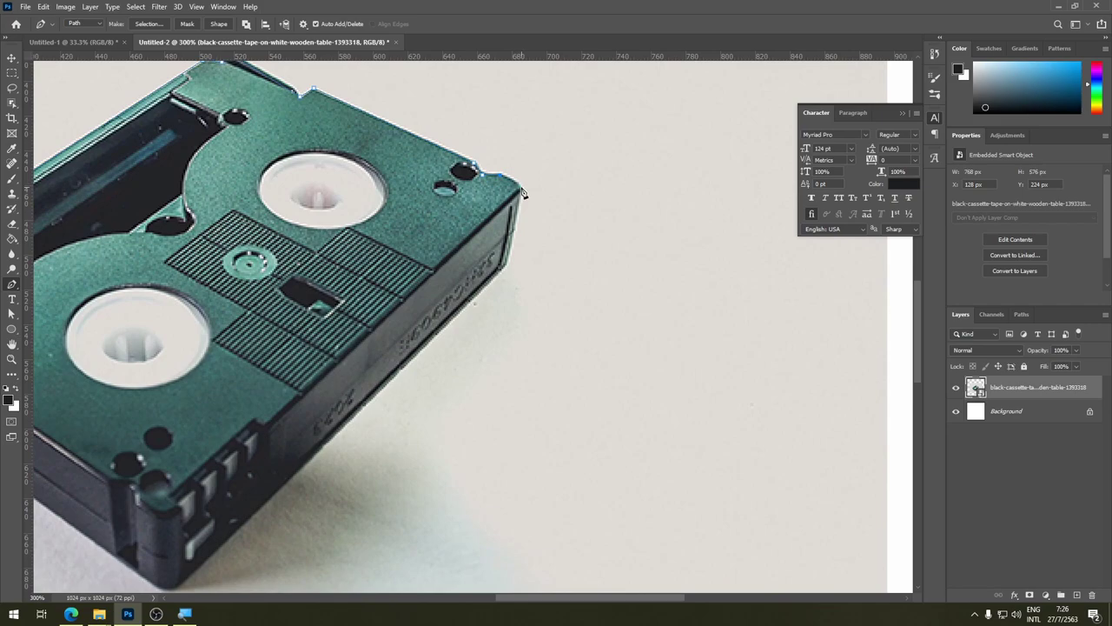
pyautogui.scroll(-3, 509, 269)
pyautogui.hscroll(-2, 417, 348)
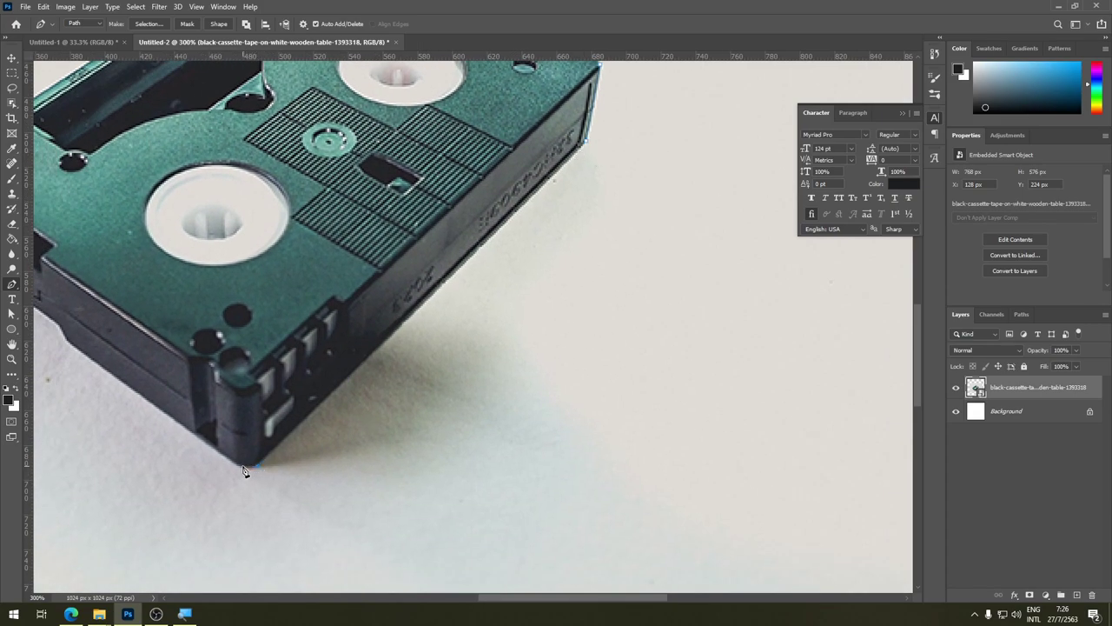
pyautogui.hscroll(-5, 245, 470)
pyautogui.hscroll(-1, 359, 343)
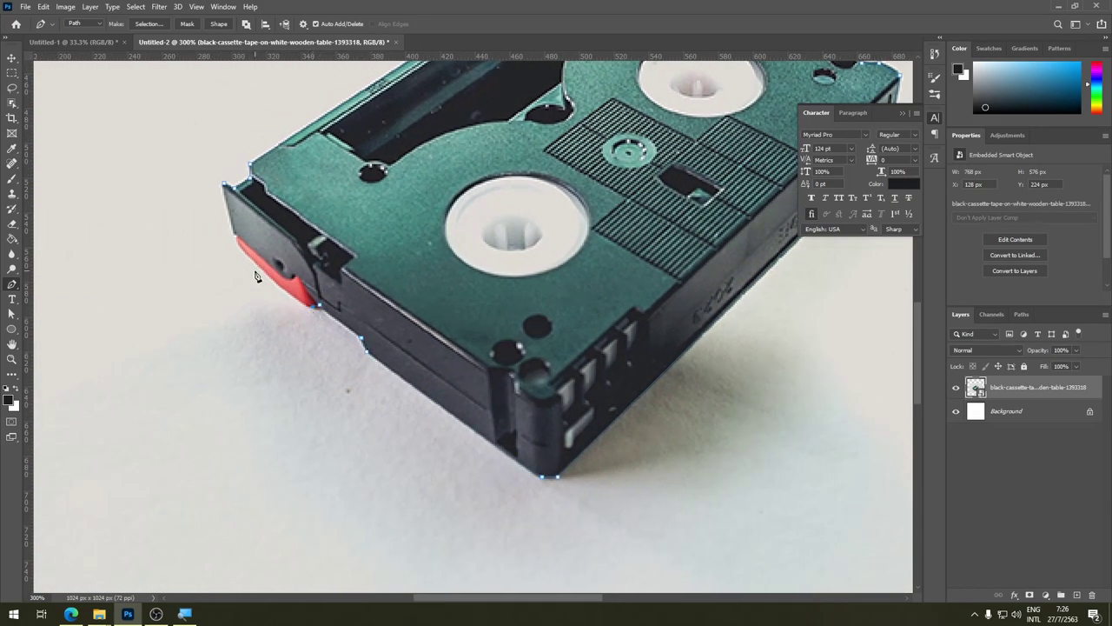
pyautogui.hotkey('ctrl', '1')
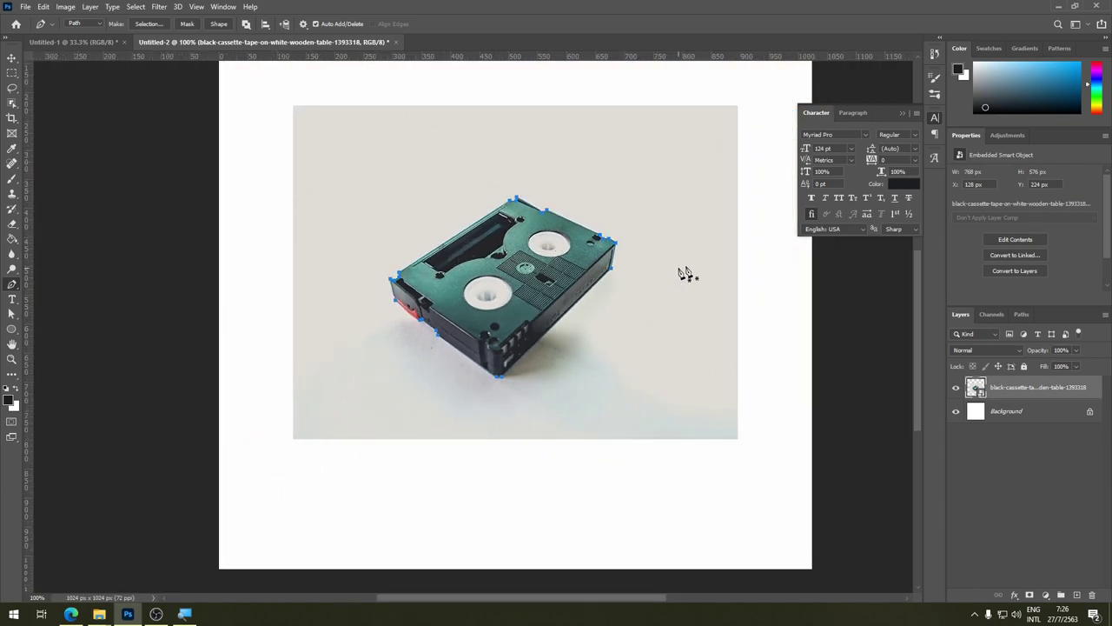
# Turn the traced cassette pen path into a selection.
pyautogui.rightClick(605, 284)
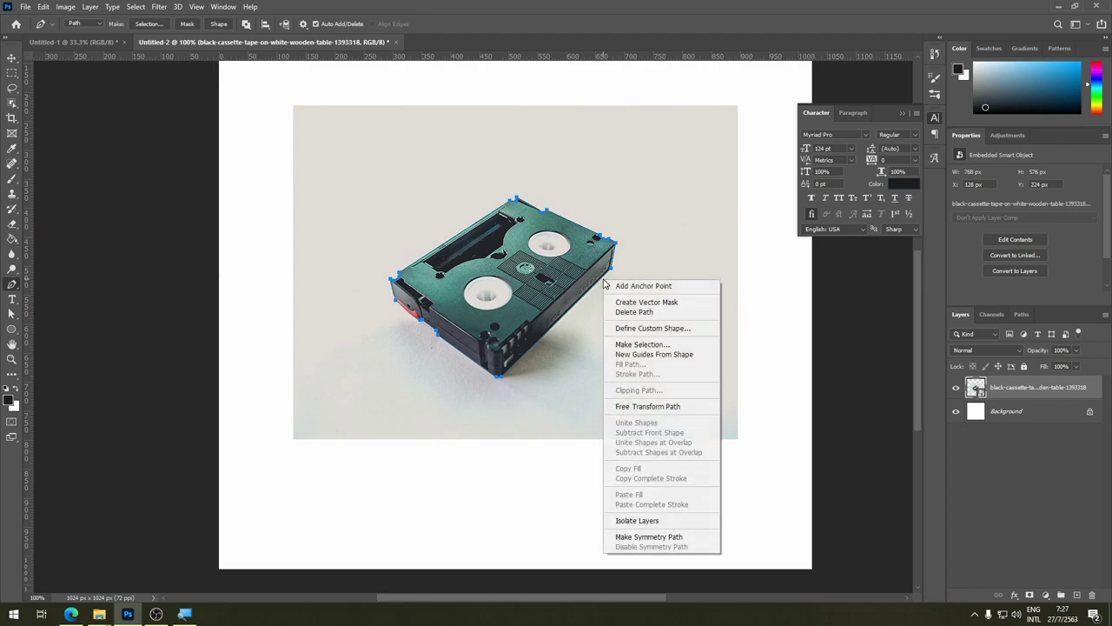
pyautogui.click(648, 344)
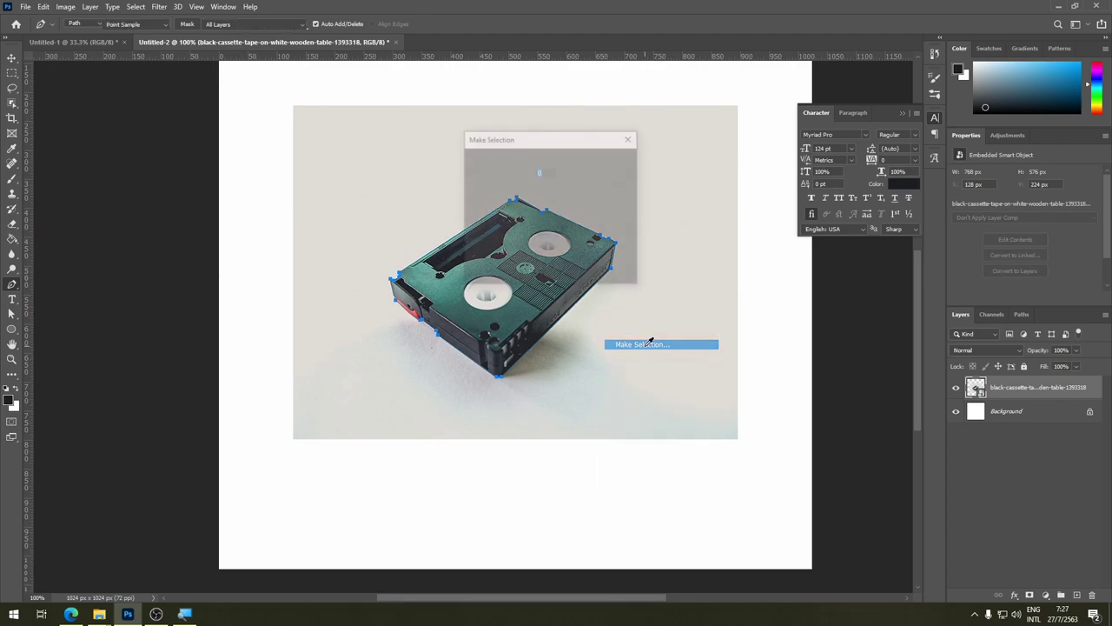
pyautogui.click(616, 165)
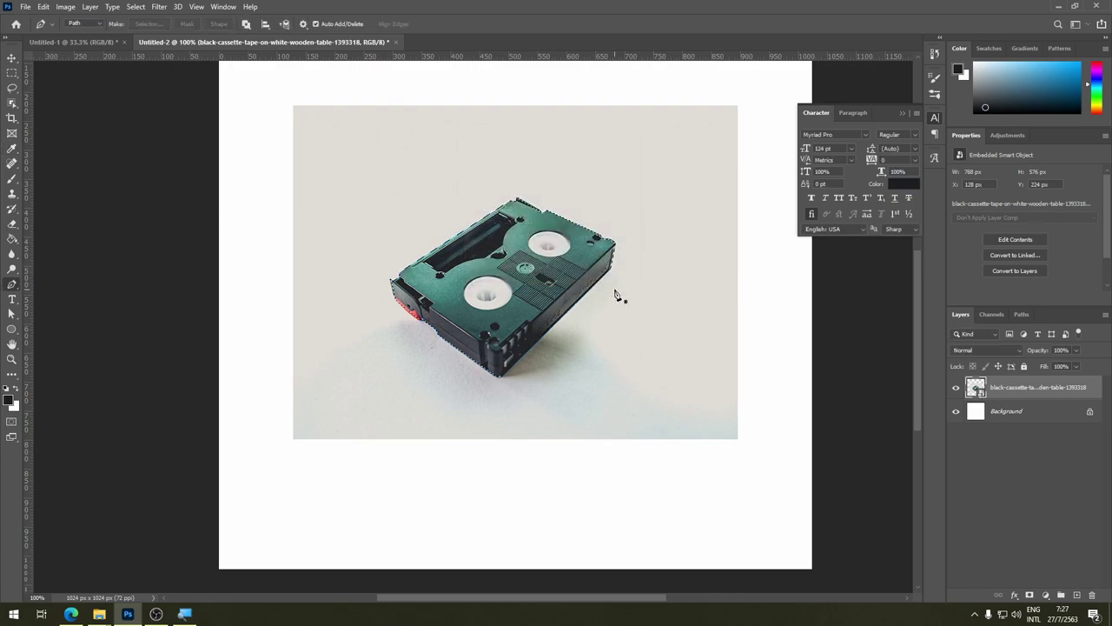
# Mask away the photo background with a vector mask, then deselect the path and layers.
pyautogui.rightClick(588, 296)
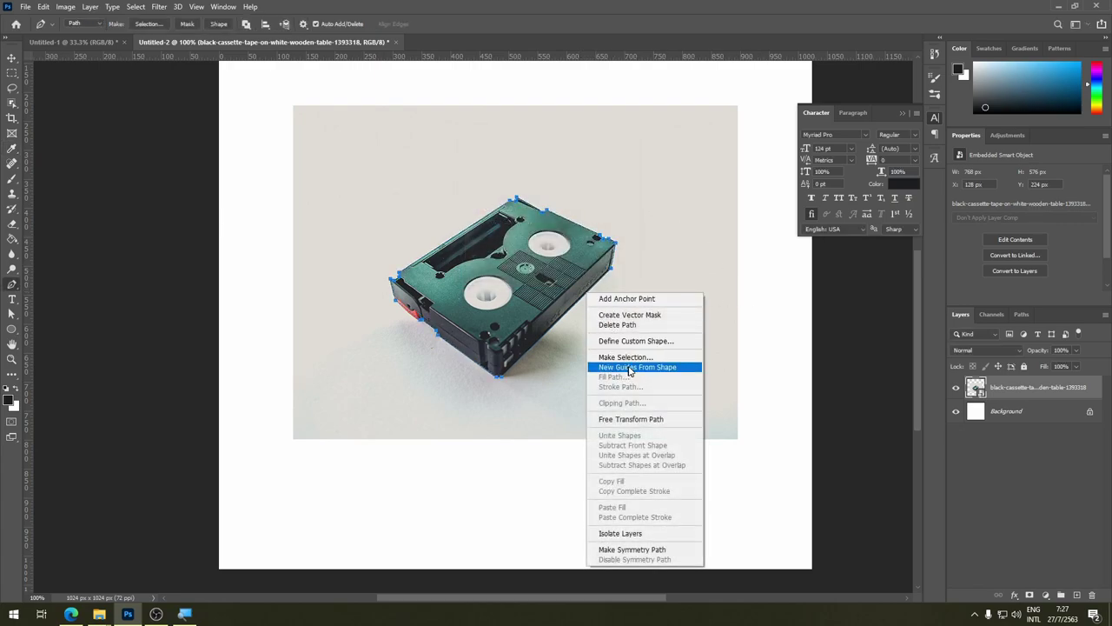
pyautogui.click(650, 316)
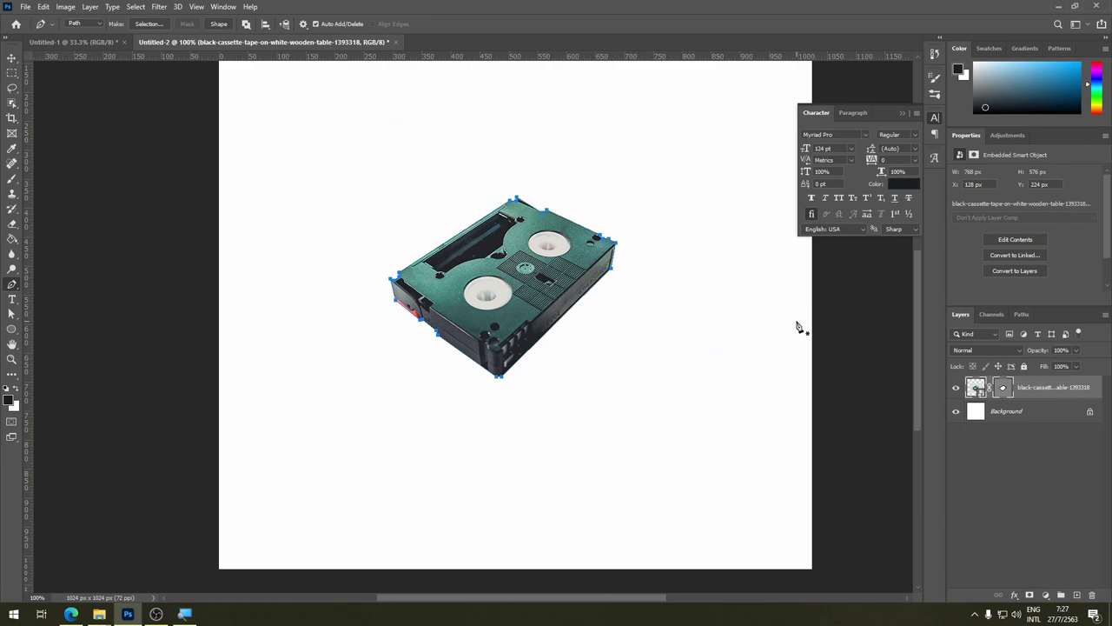
pyautogui.click(11, 58)
pyautogui.click(114, 174)
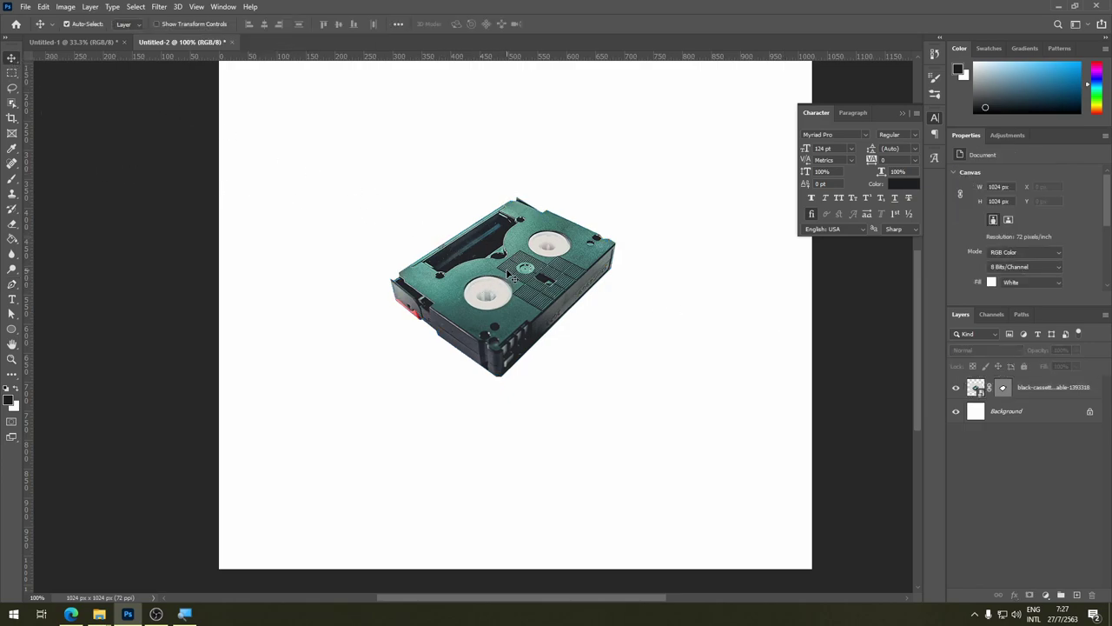
# Free-transform the cassette to enlarge it and shift it down-left.
pyautogui.moveTo(512, 273); pyautogui.dragTo(513, 304)
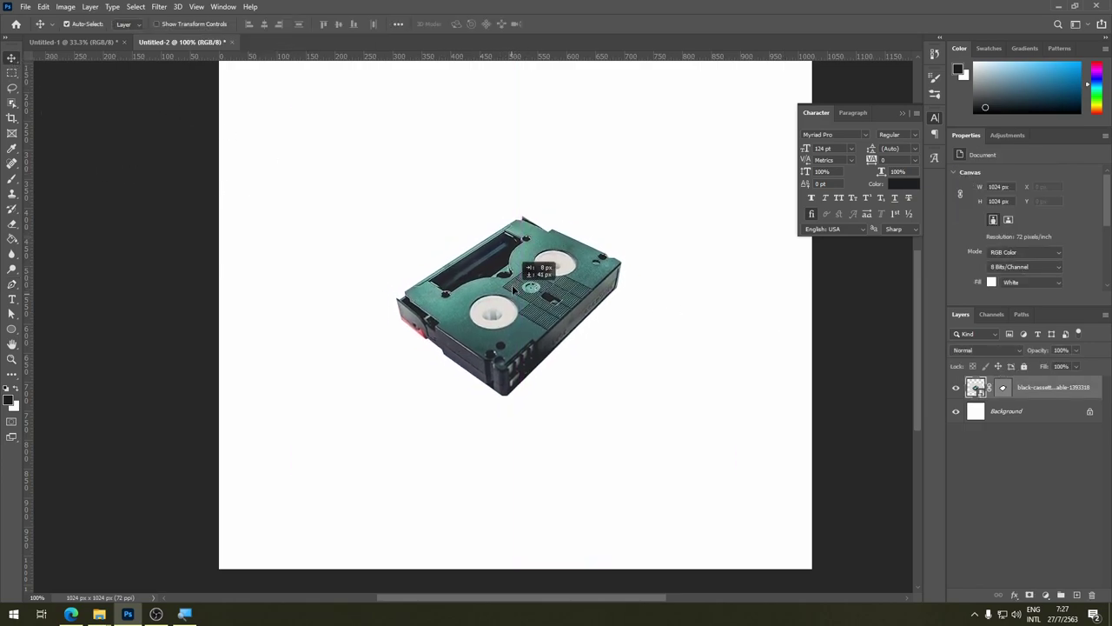
pyautogui.moveTo(512, 304); pyautogui.dragTo(512, 274)
pyautogui.hotkey('ctrl', 't')
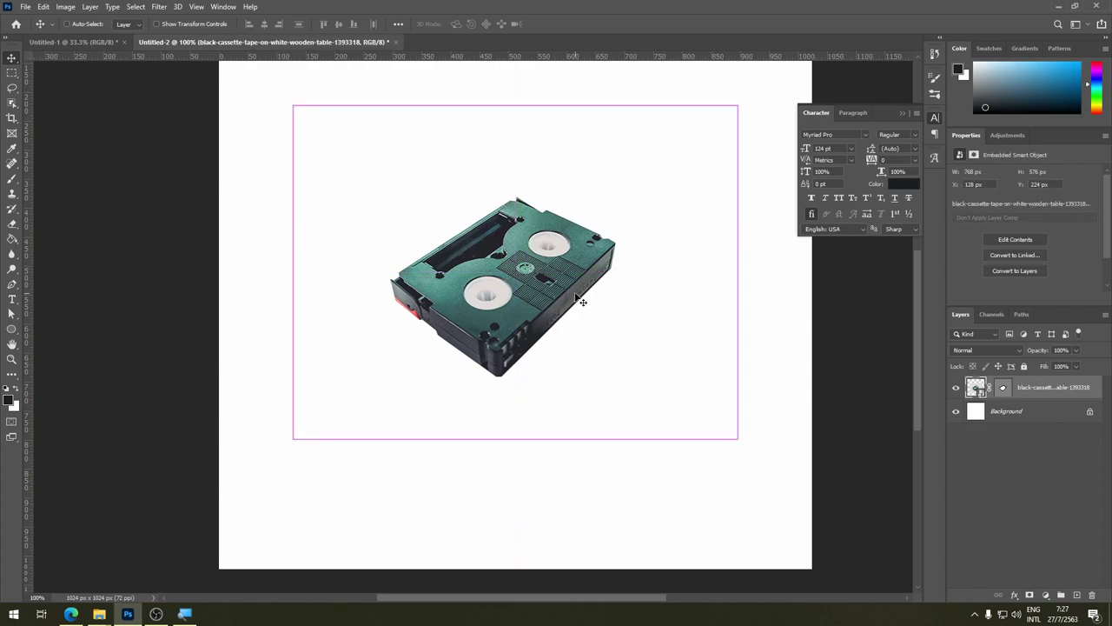
pyautogui.hotkey('ctrl', '-')
pyautogui.hotkey('ctrl', '-')
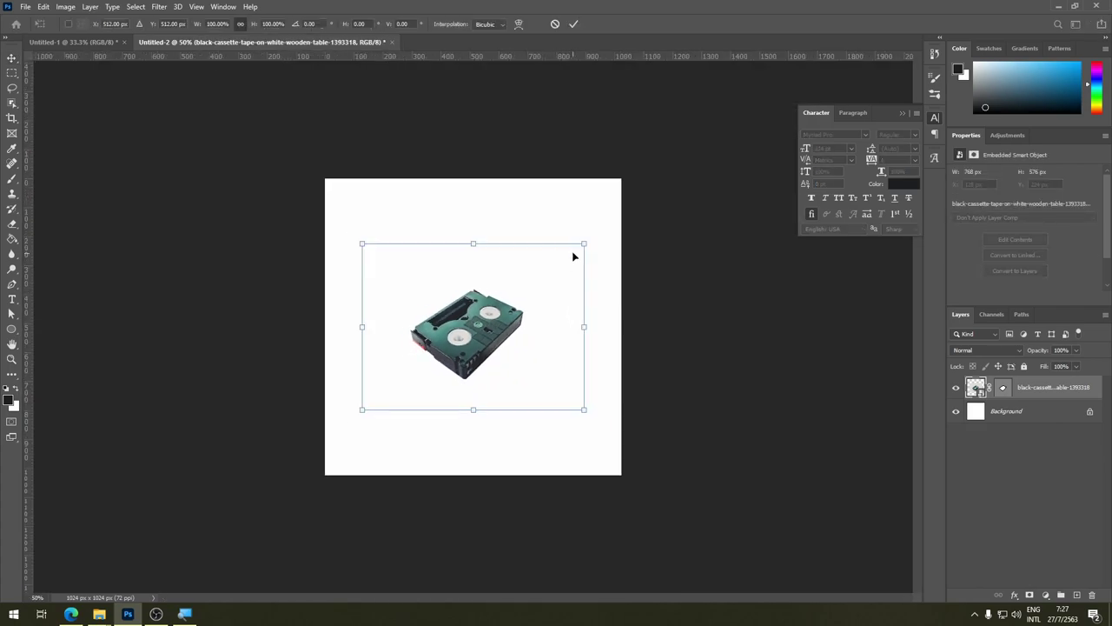
pyautogui.moveTo(584, 243)
pyautogui.mouseDown()
pyautogui.moveTo(639, 203)
pyautogui.moveTo(632, 209)
pyautogui.mouseUp()
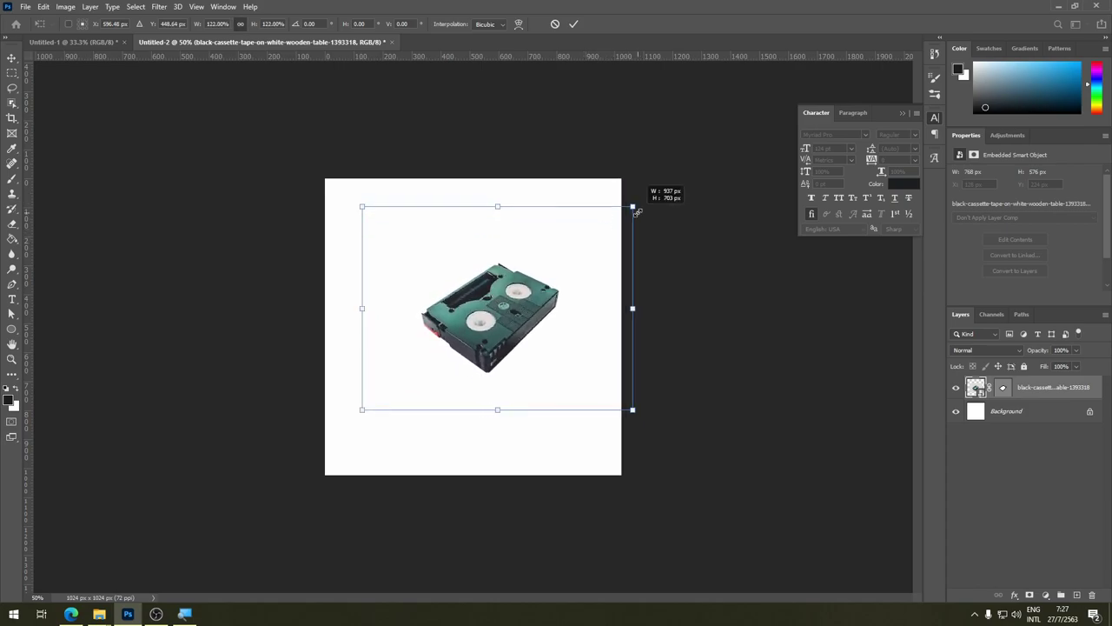
pyautogui.moveTo(524, 324); pyautogui.dragTo(500, 342)
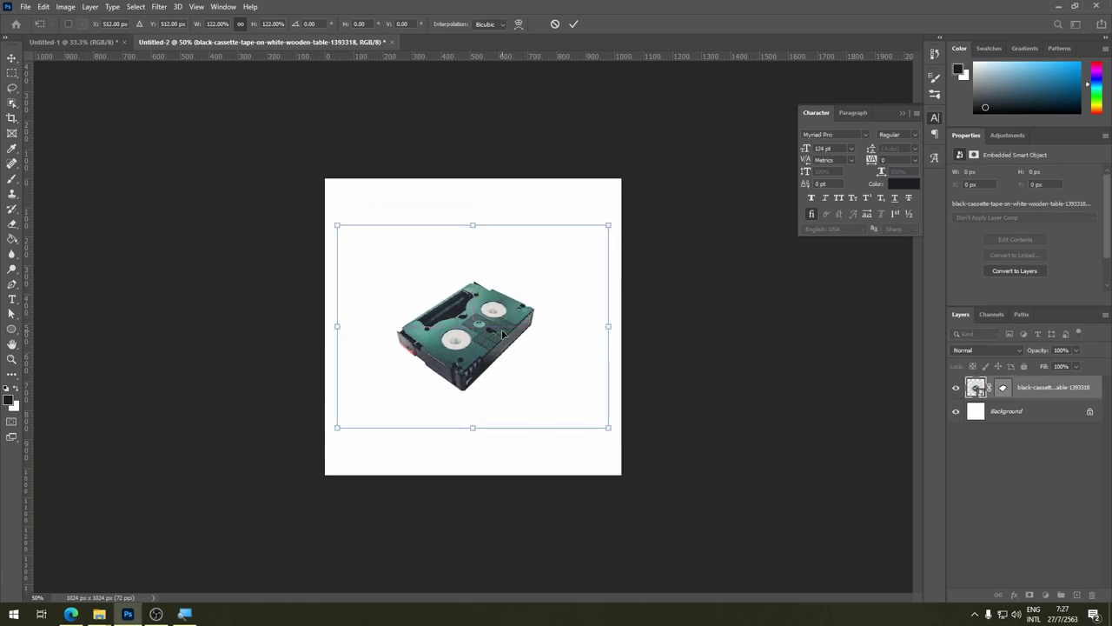
pyautogui.press('Return')
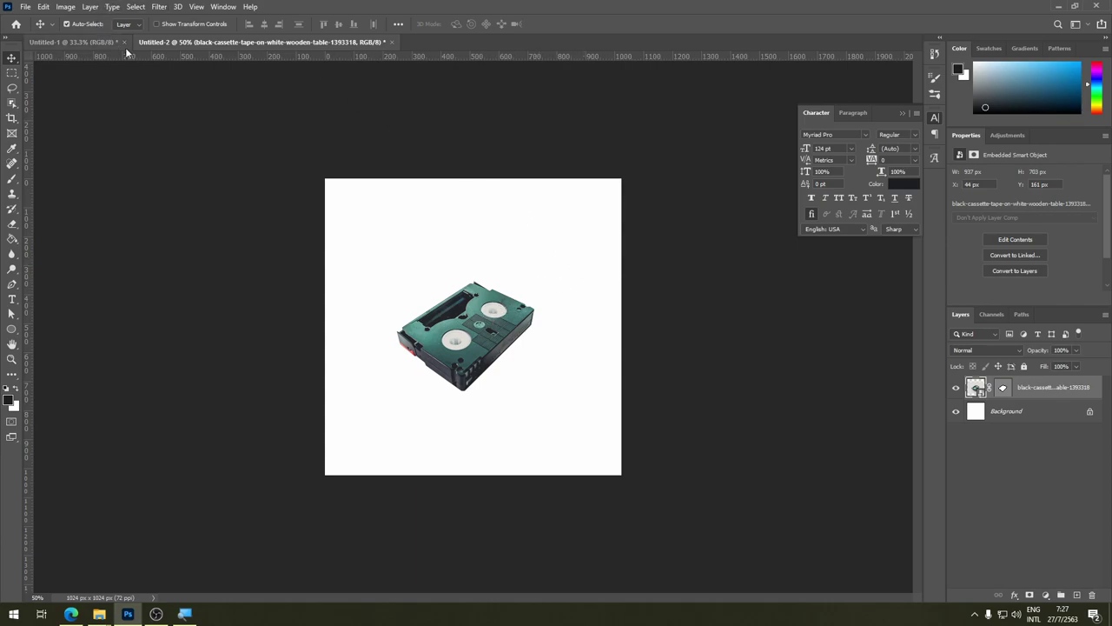
# Rescale the cassette to about 1343 × 1008 px and centre it on the canvas.
pyautogui.click(31, 8)
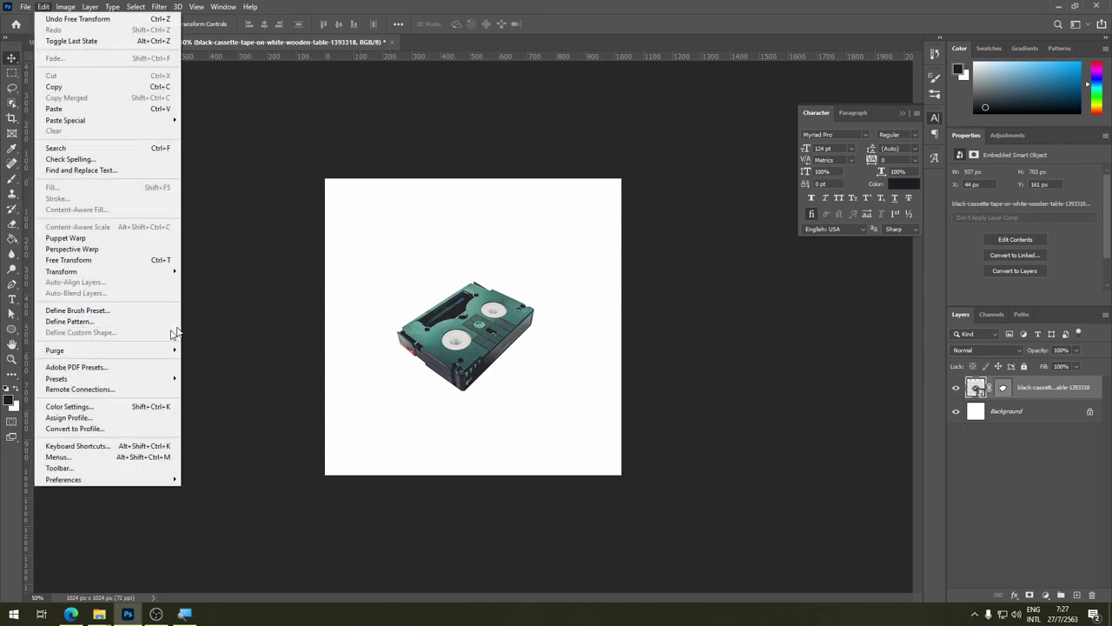
pyautogui.click(405, 203)
pyautogui.hotkey('ctrl', 't')
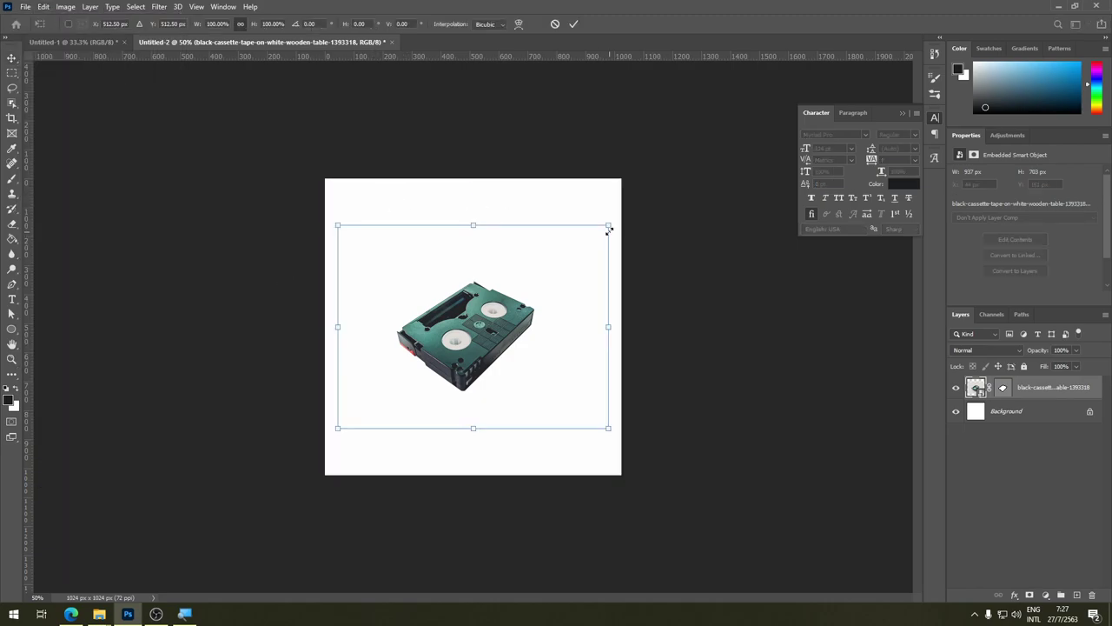
pyautogui.moveTo(610, 225); pyautogui.dragTo(755, 139)
pyautogui.moveTo(550, 309); pyautogui.dragTo(480, 352)
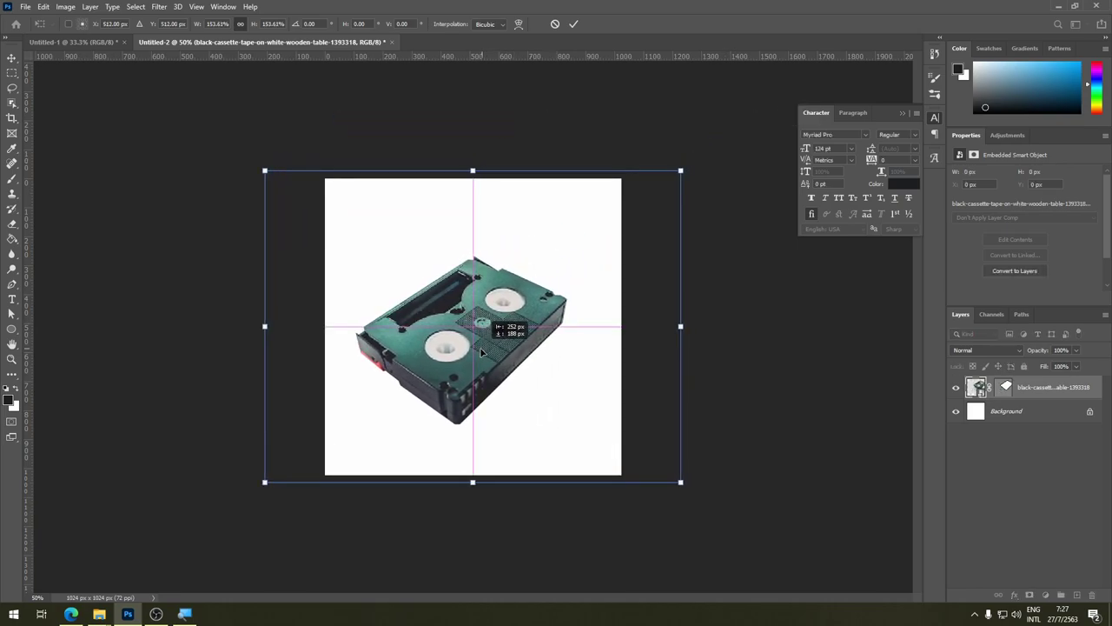
pyautogui.moveTo(265, 484); pyautogui.dragTo(290, 461)
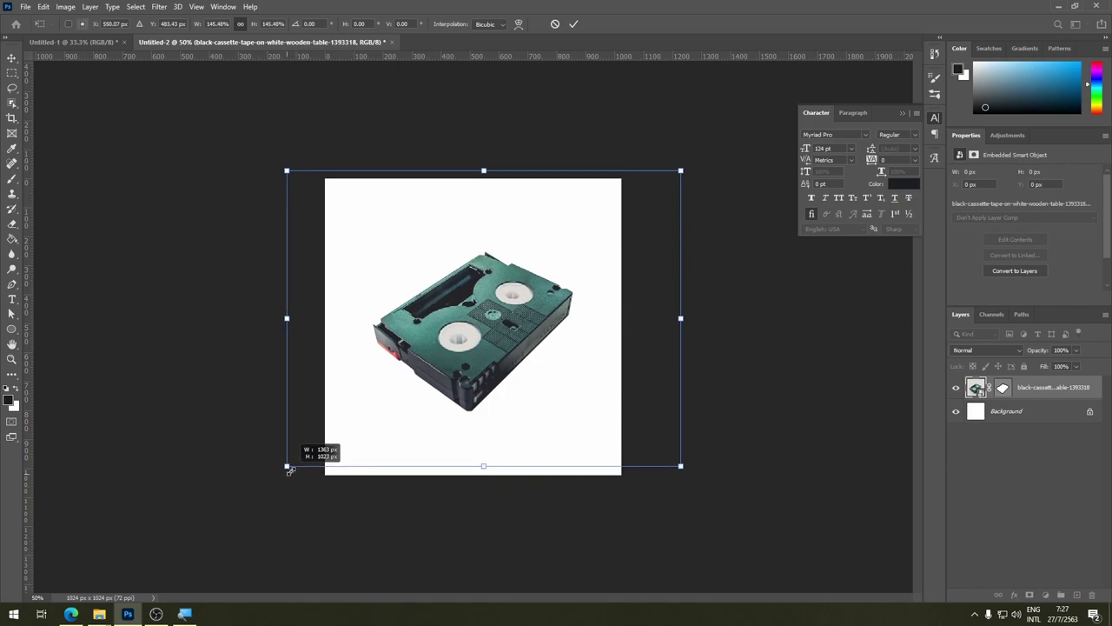
pyautogui.moveTo(500, 321); pyautogui.dragTo(488, 332)
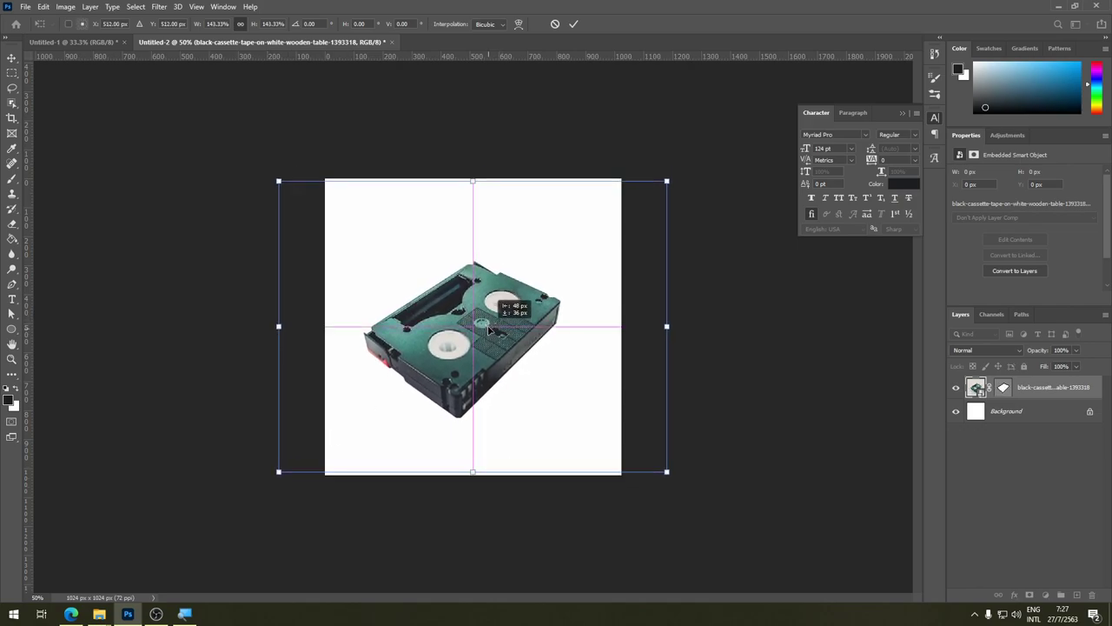
pyautogui.press('Return')
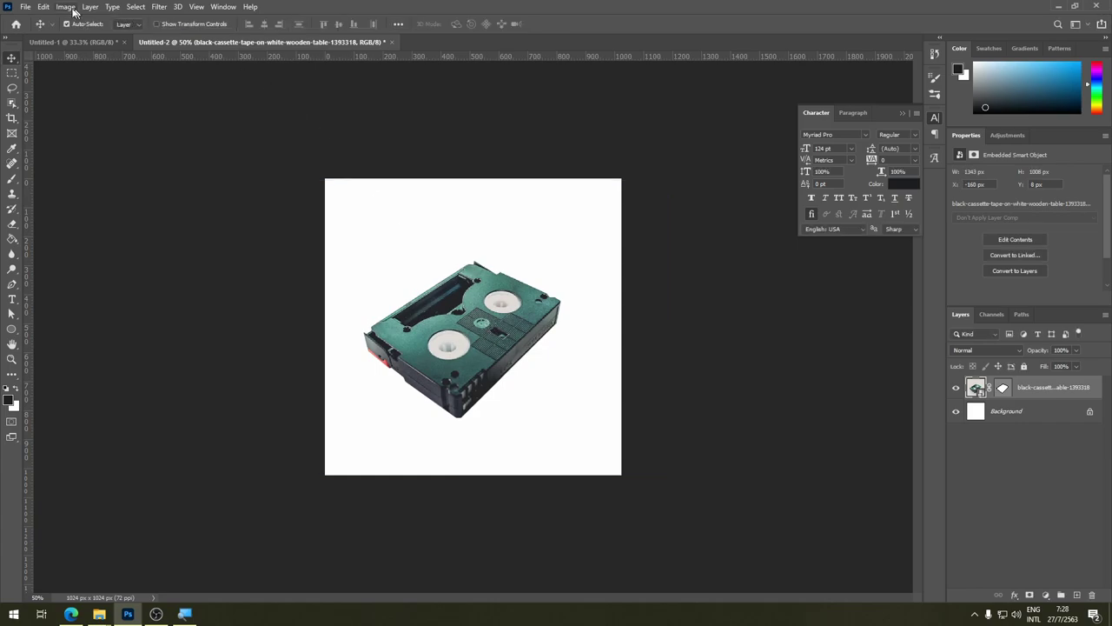
pyautogui.click(27, 9)
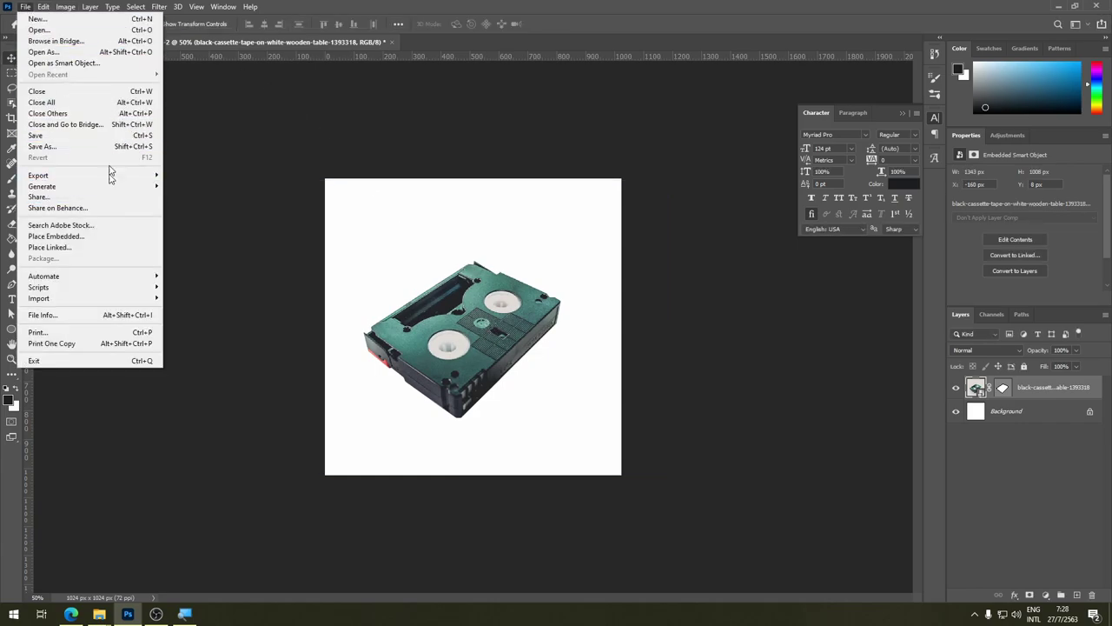
# Select the whole canvas, define it as pattern 'Pattern 1', and return to Untitled-1.
pyautogui.click(343, 175)
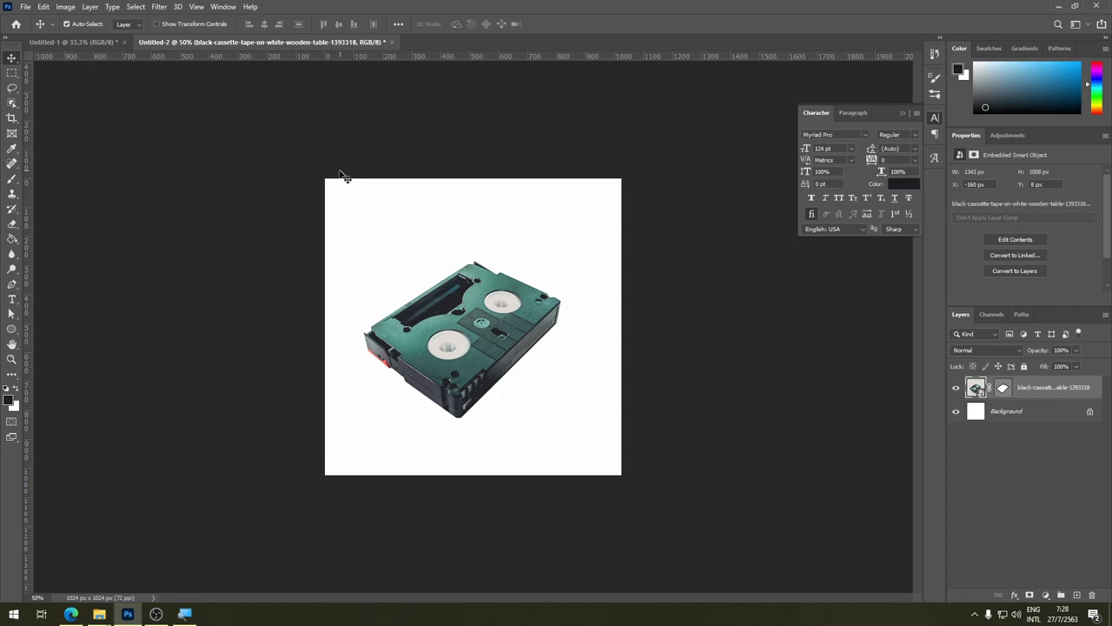
pyautogui.hotkey('ctrl', 'a')
pyautogui.click(43, 6)
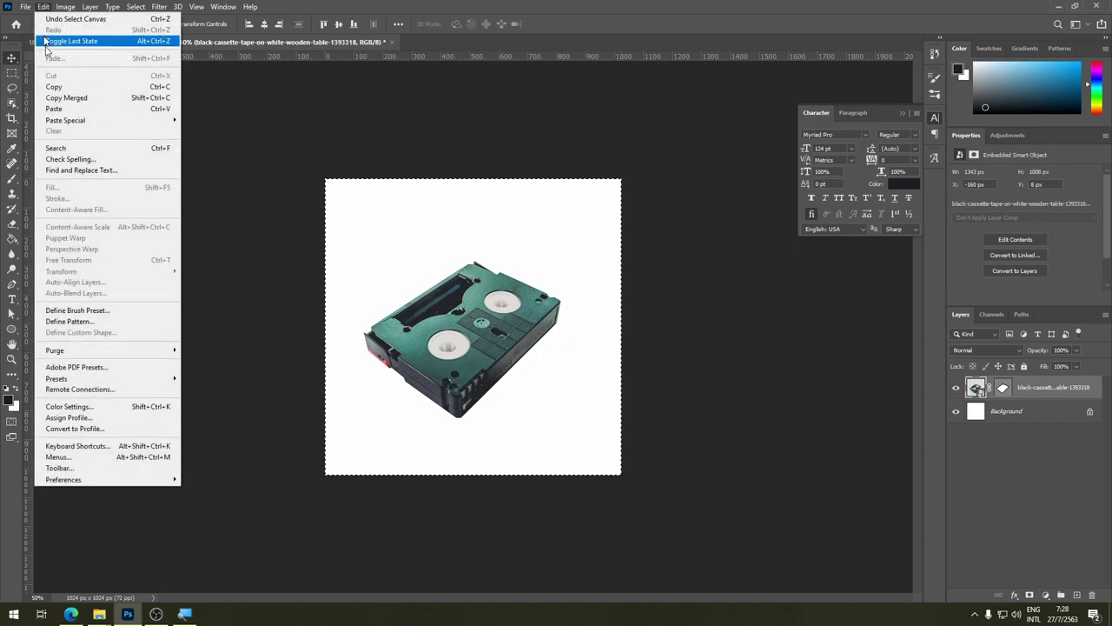
pyautogui.click(96, 321)
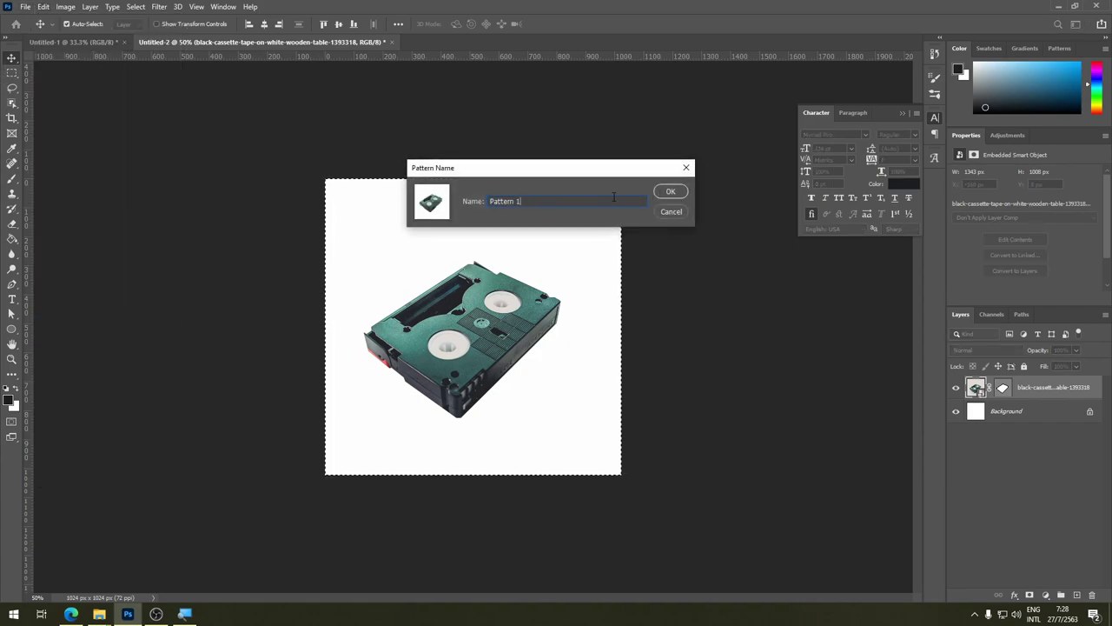
pyautogui.press('Return')
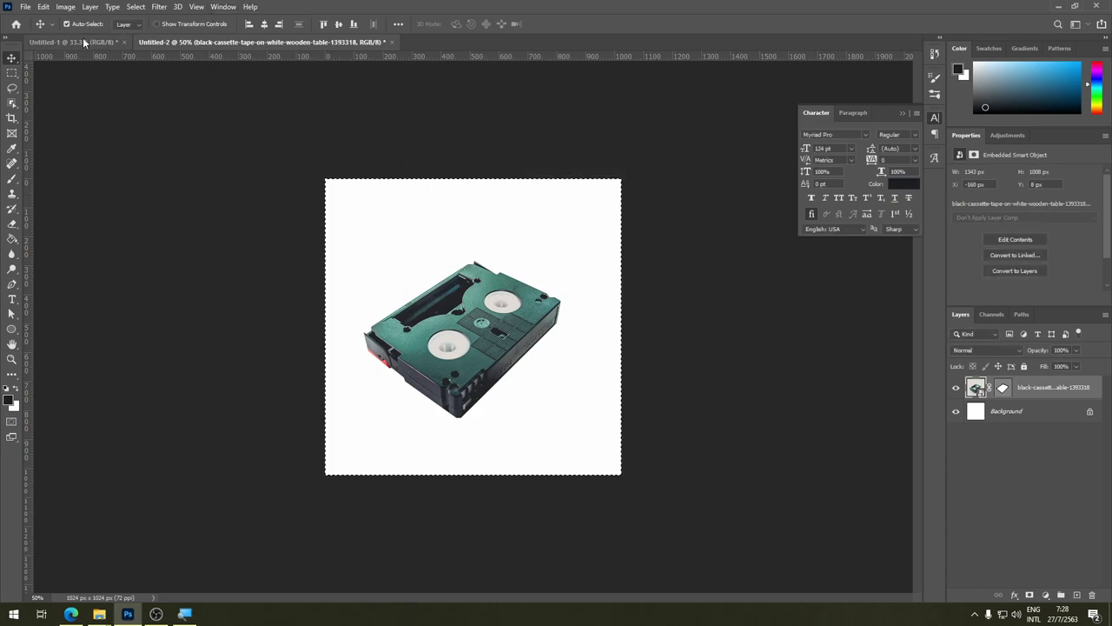
pyautogui.click(77, 41)
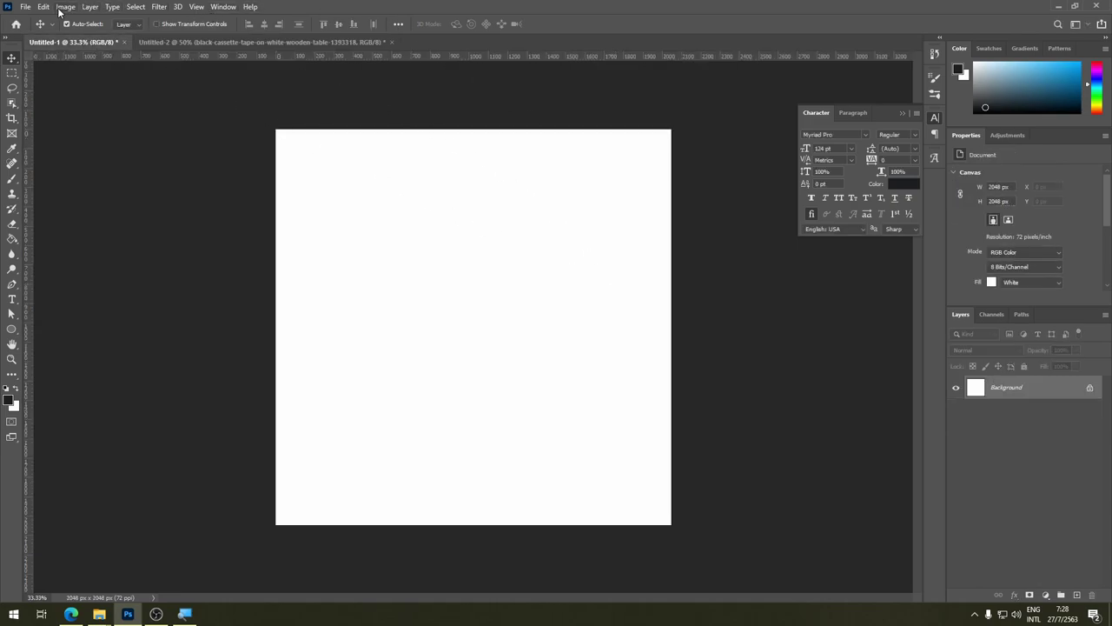
# Add a Pattern Fill layer using the cassette pattern at 34% scale, angle 0.
pyautogui.click(1046, 595)
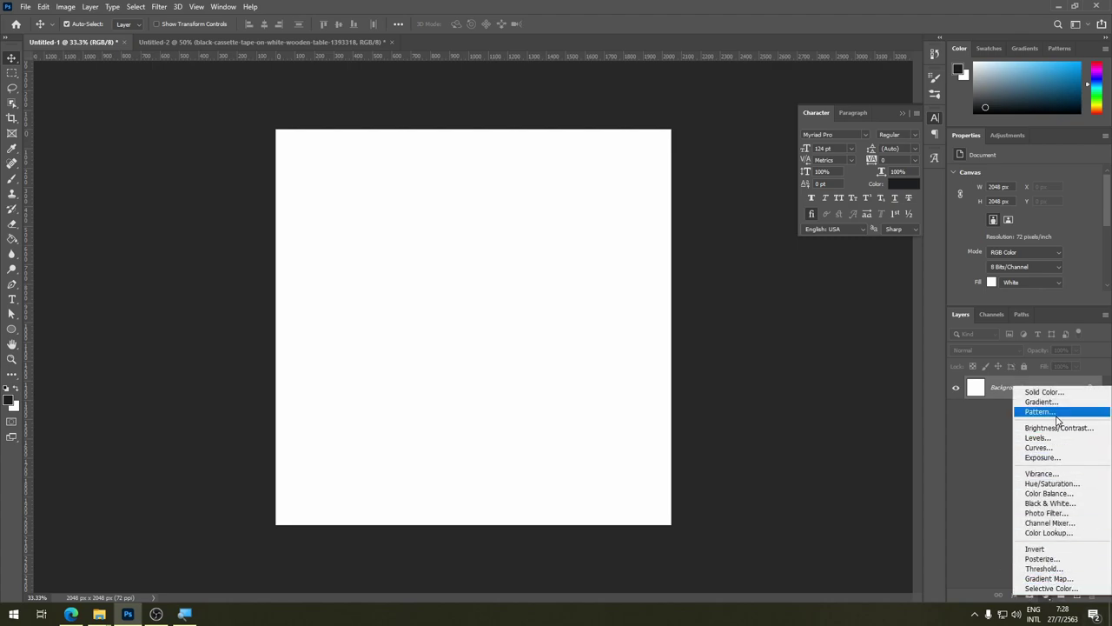
pyautogui.click(1002, 503)
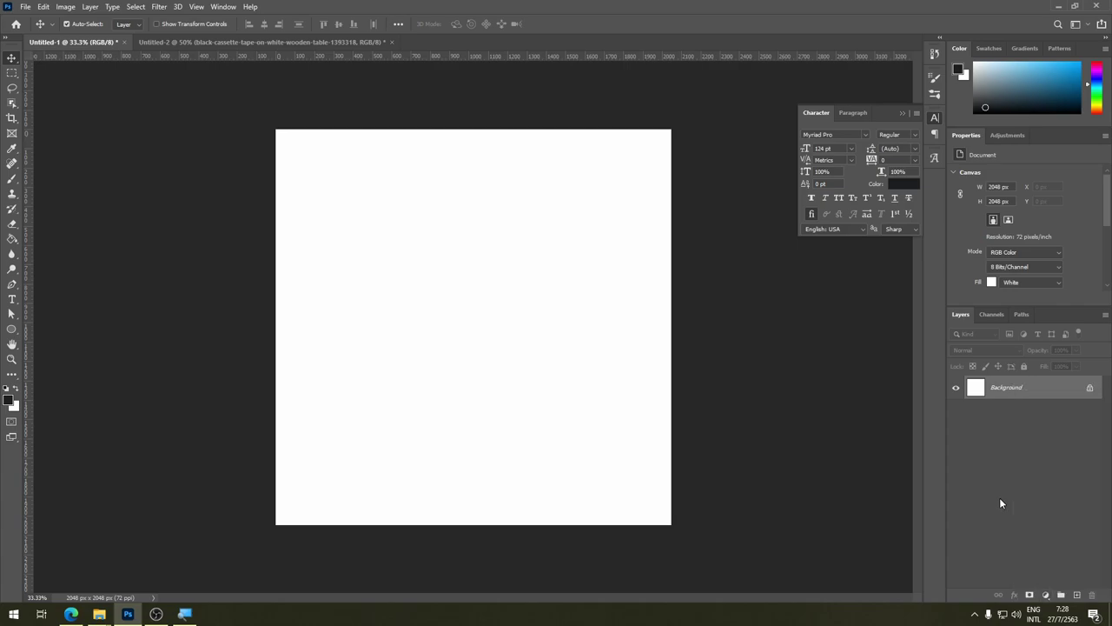
pyautogui.click(1044, 598)
pyautogui.click(1041, 413)
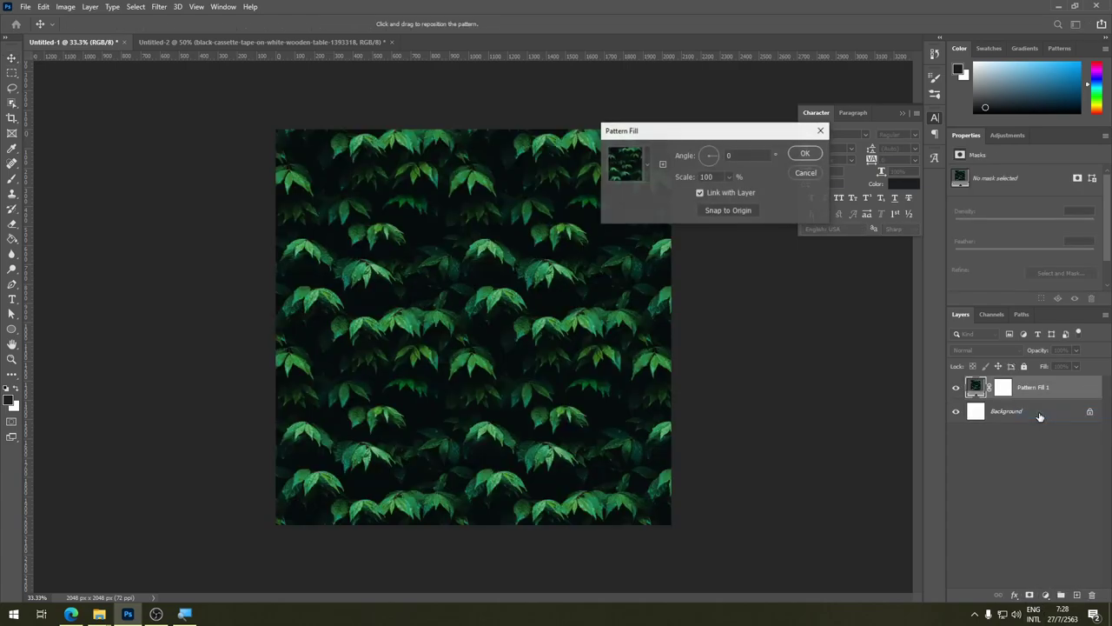
pyautogui.click(647, 165)
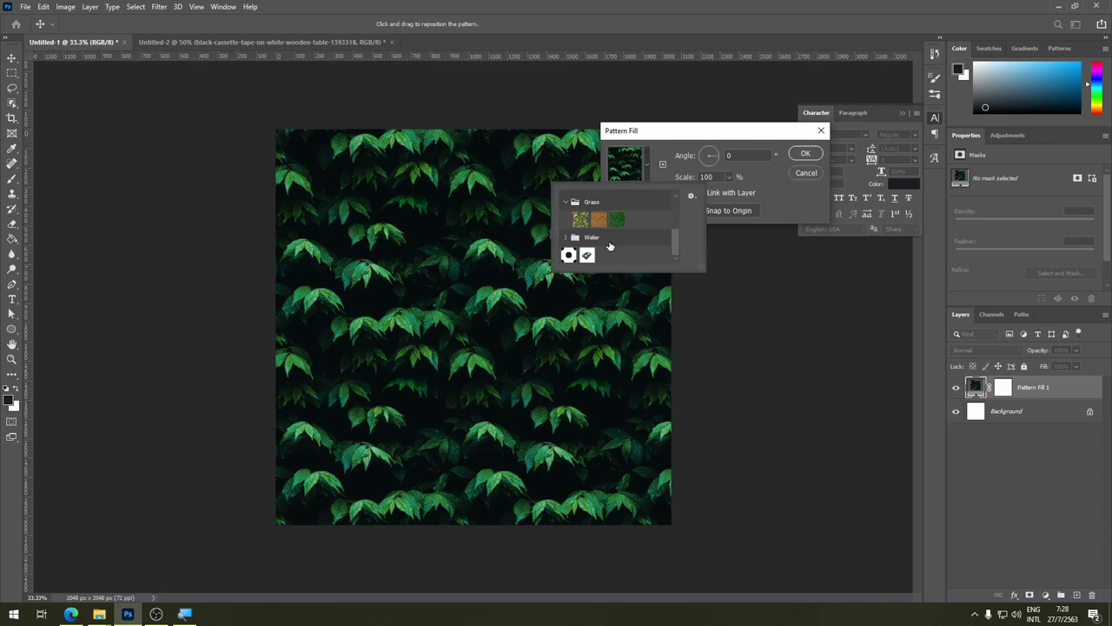
pyautogui.click(588, 254)
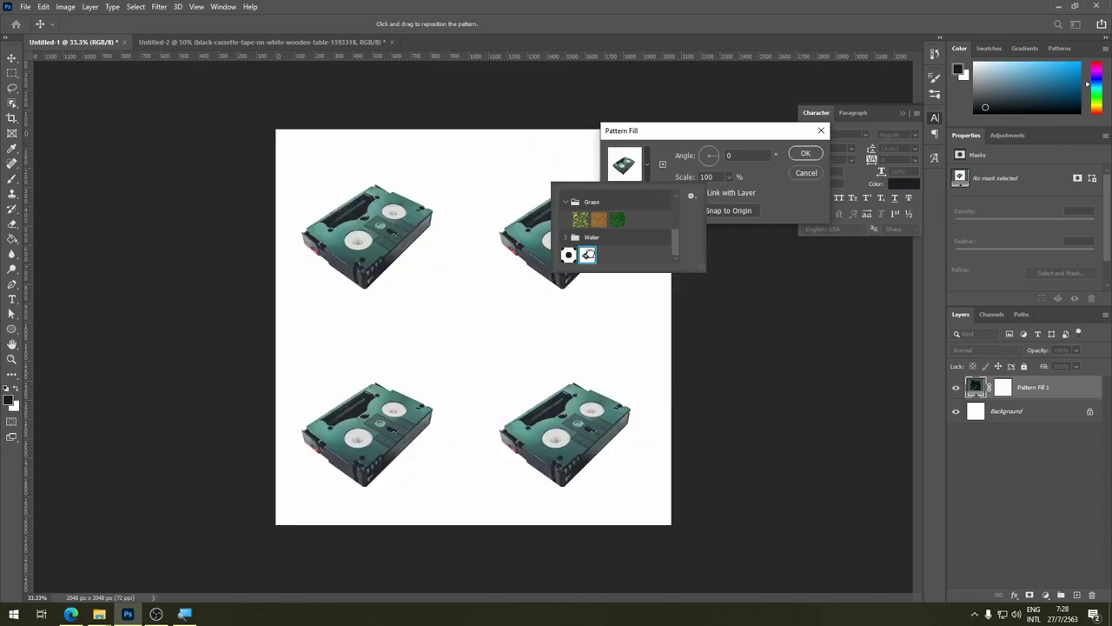
pyautogui.click(753, 189)
pyautogui.click(728, 178)
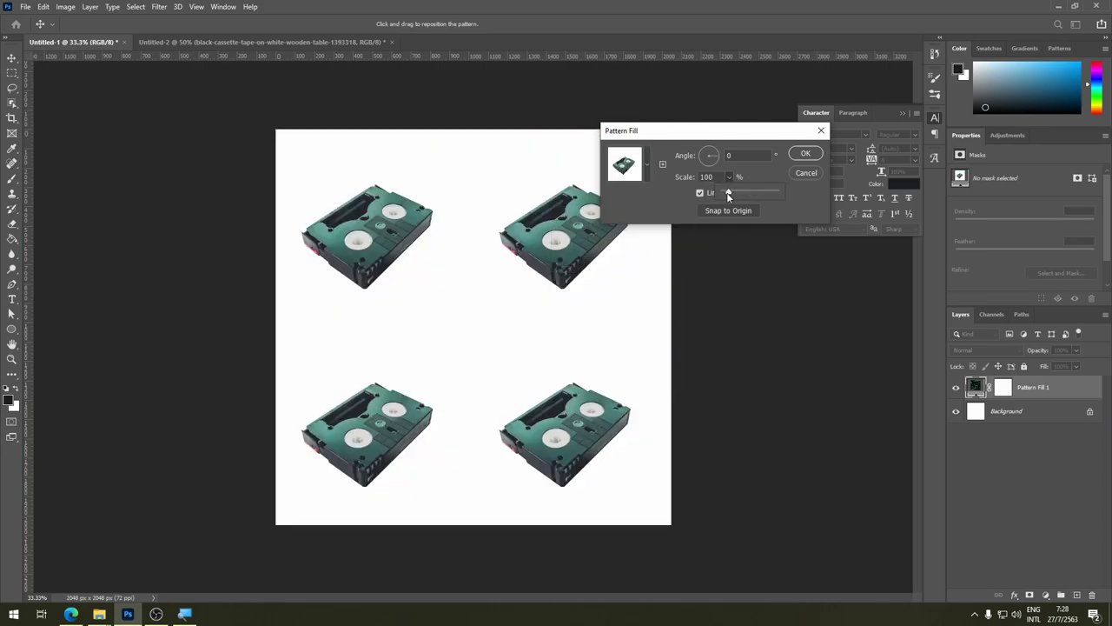
pyautogui.moveTo(726, 197); pyautogui.dragTo(726, 197)
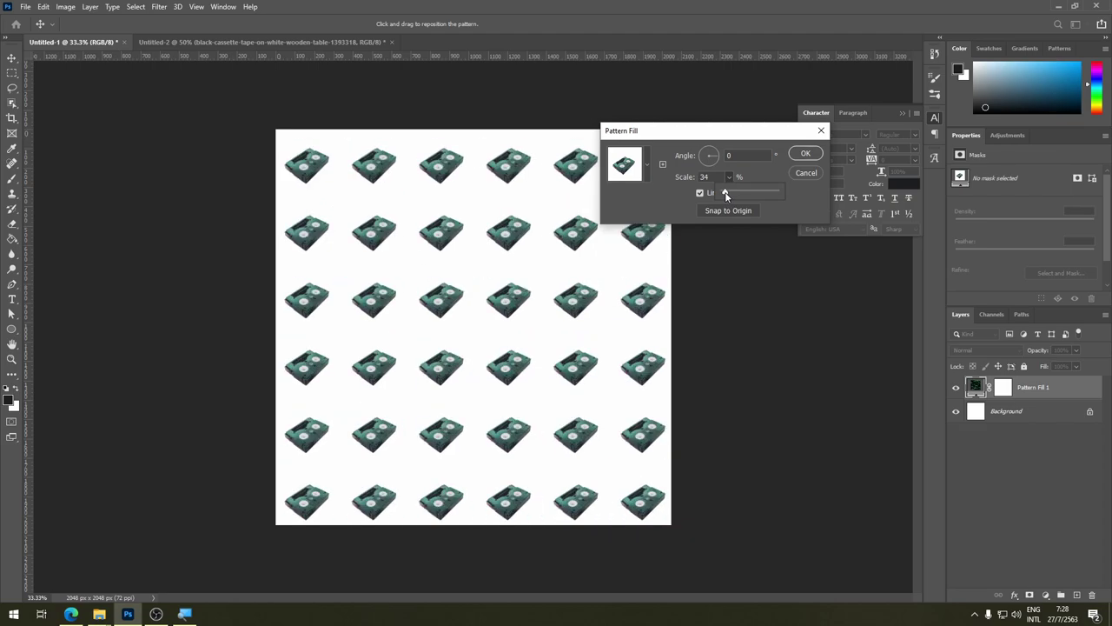
pyautogui.moveTo(726, 196); pyautogui.dragTo(725, 194)
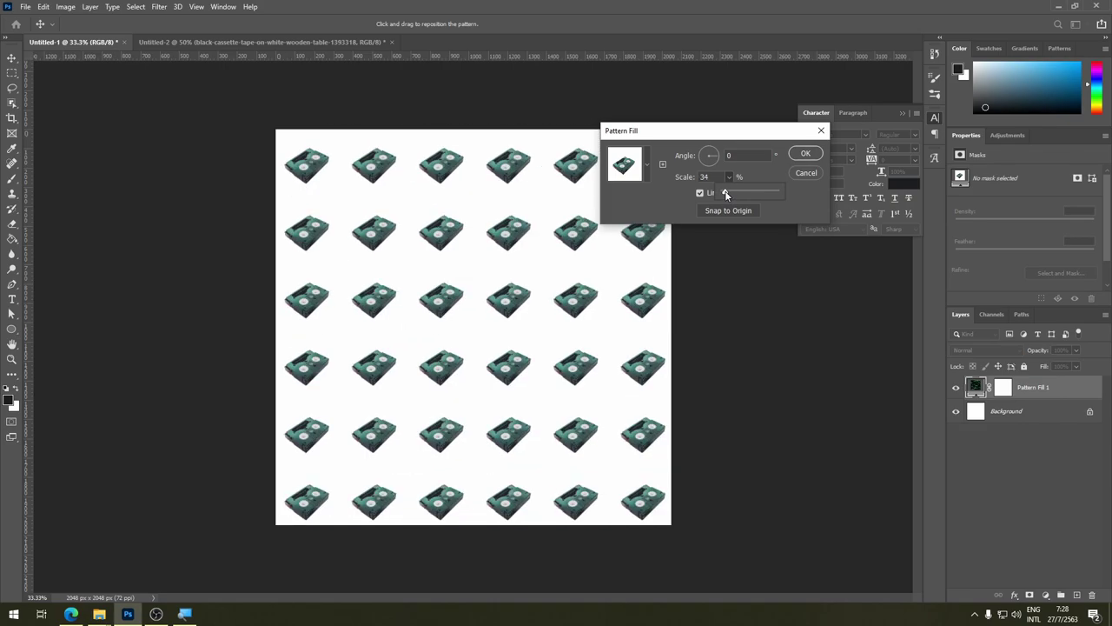